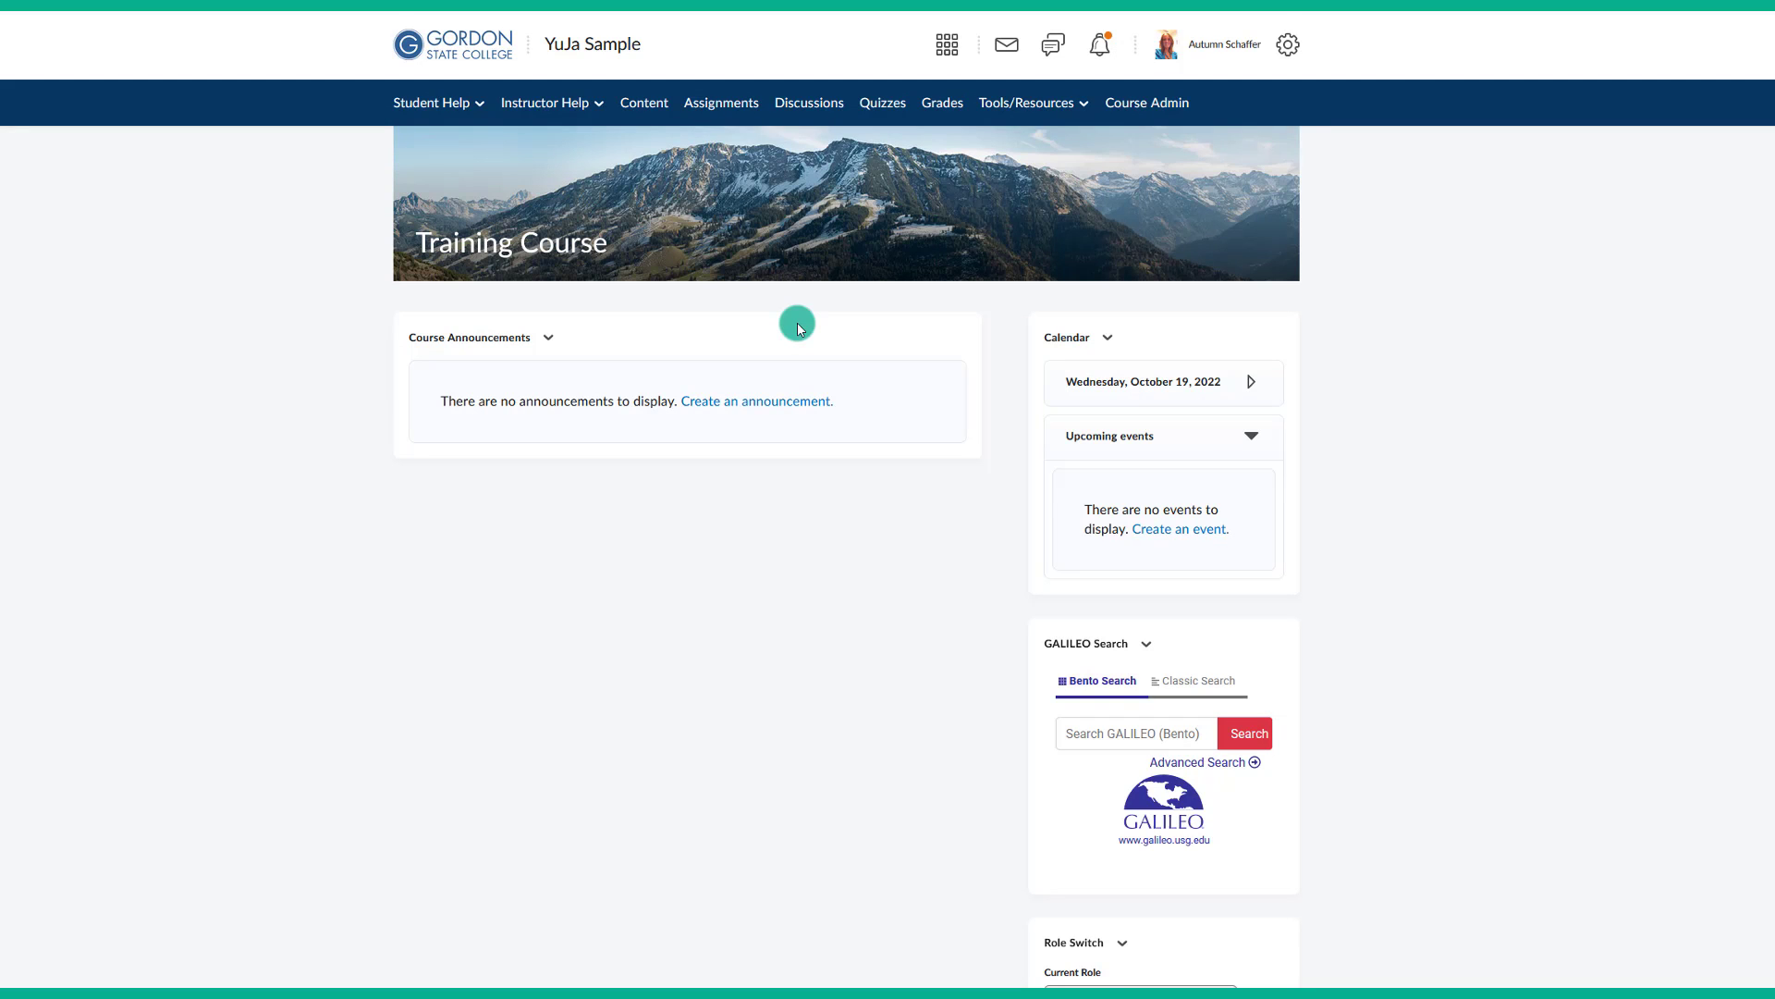
# Step: Open the Attendance tool's schemes list and preview the System Scheme's Present and Absent statuses
pyautogui.click(1063, 103)
pyautogui.click(982, 154)
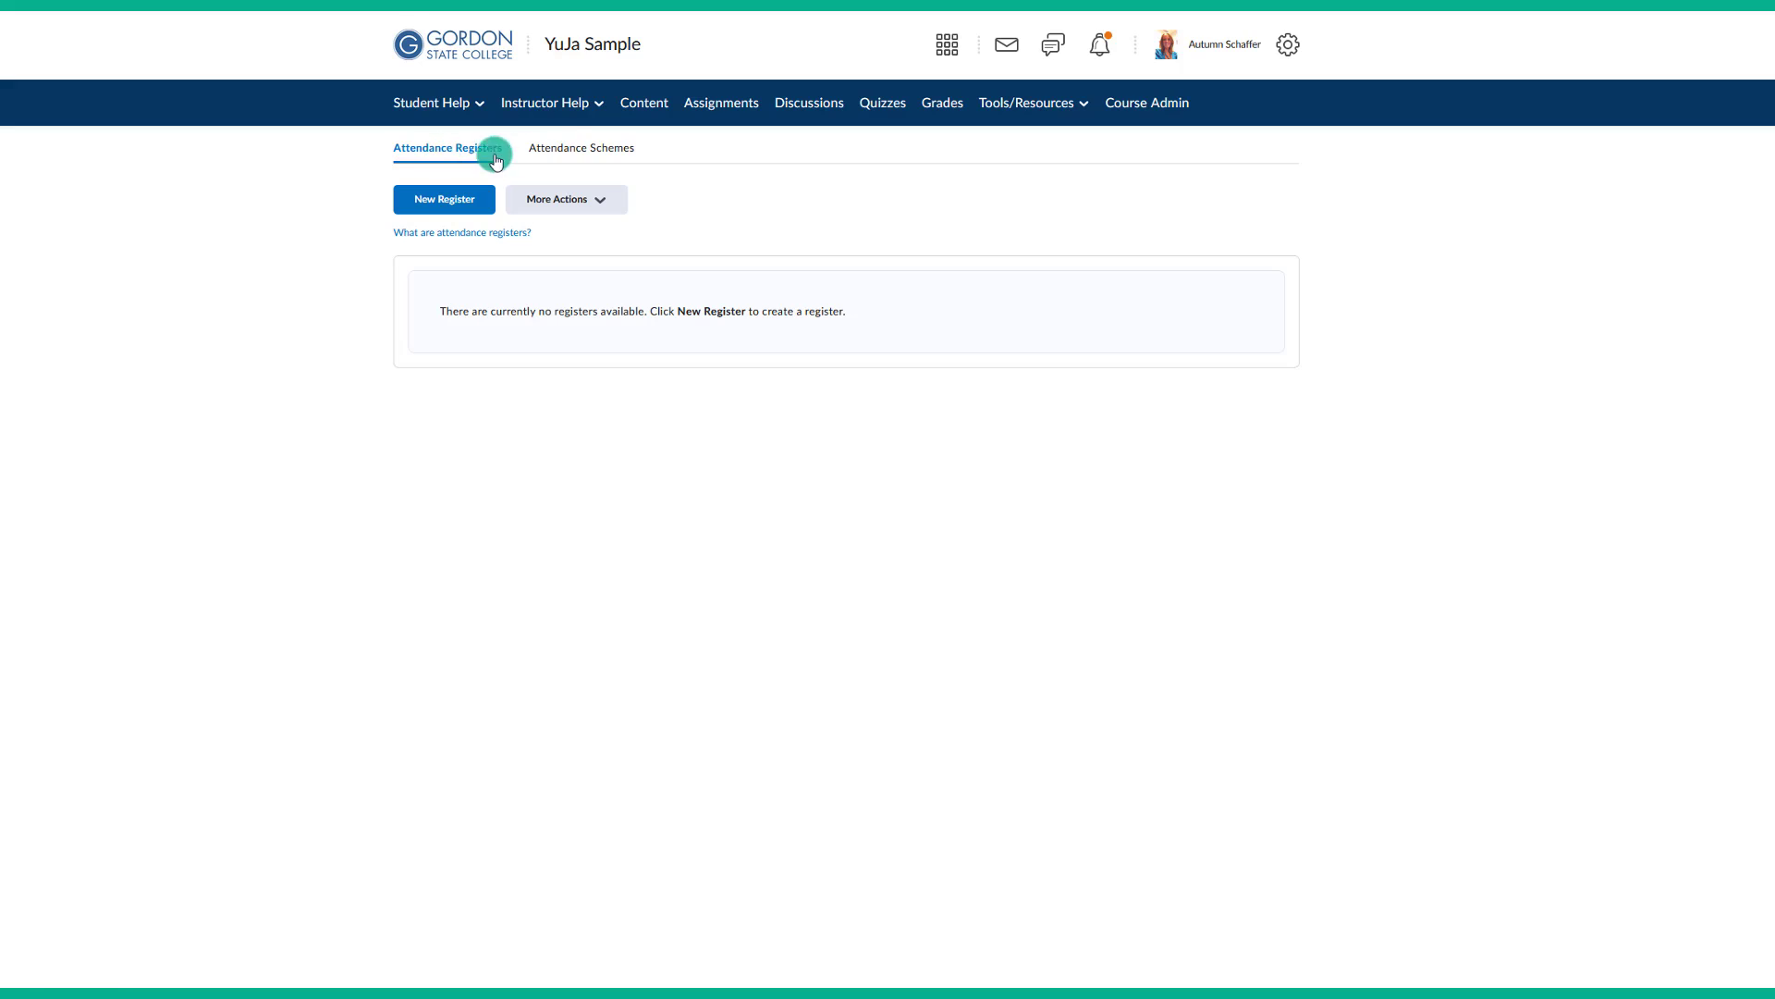
pyautogui.click(573, 152)
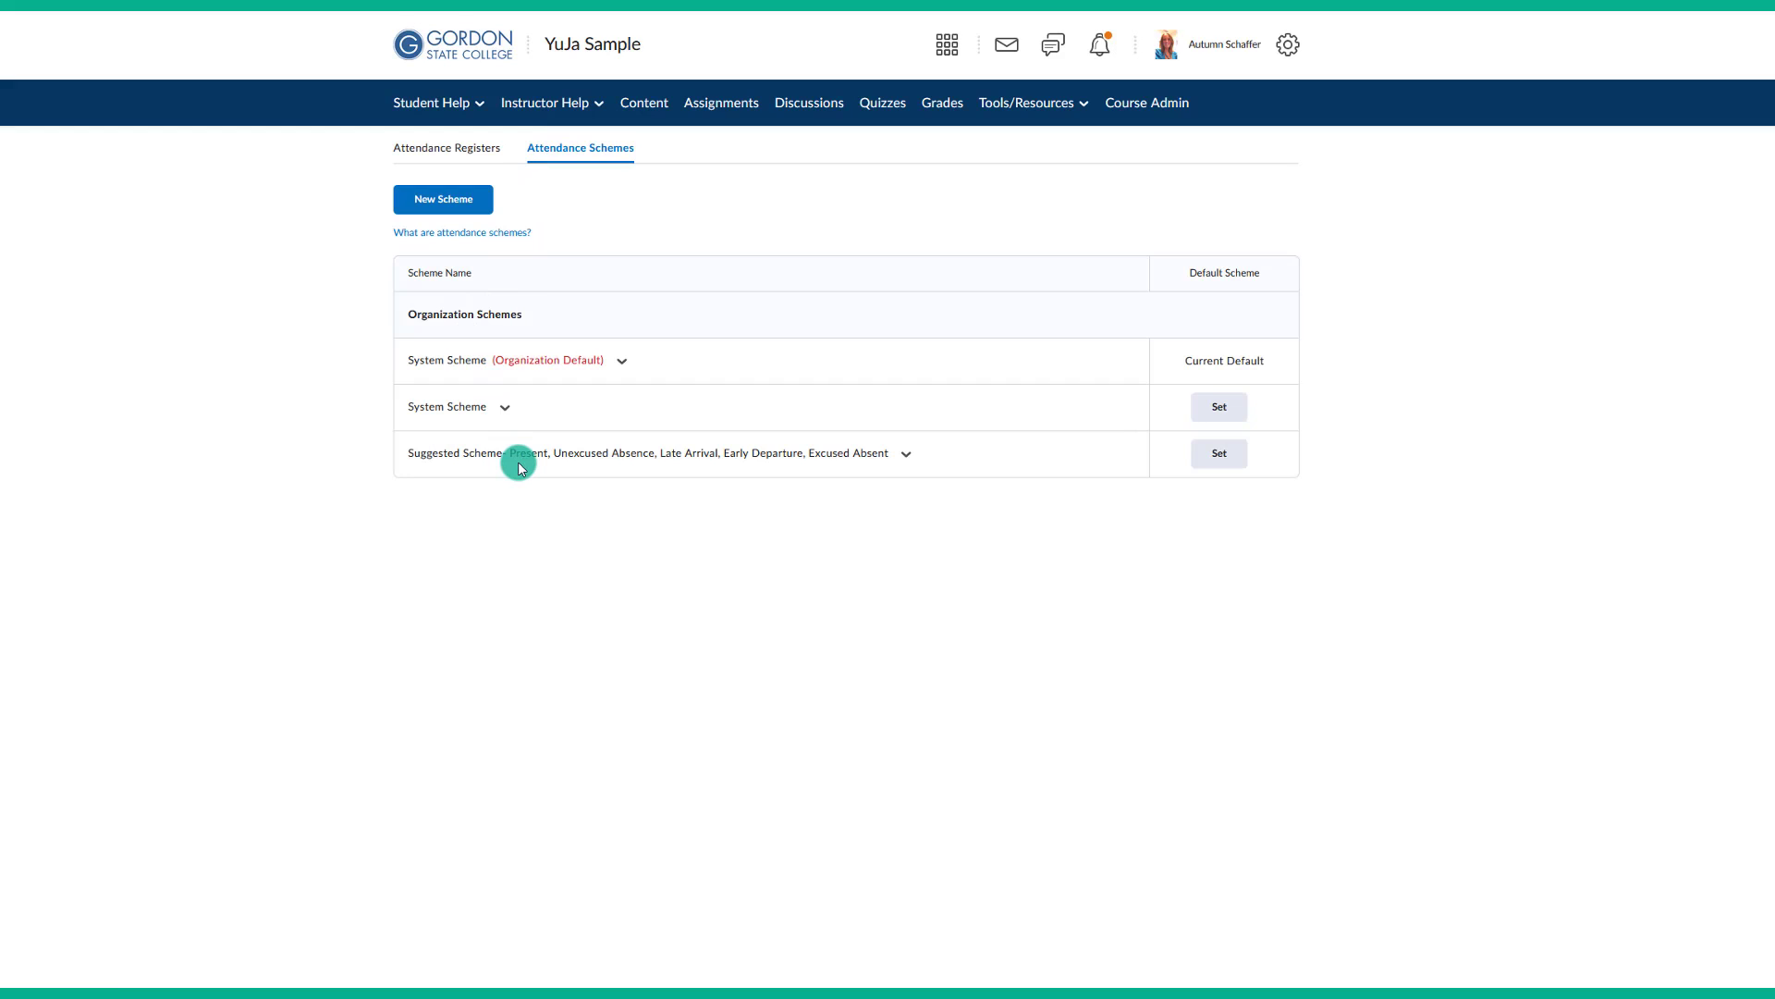
pyautogui.click(626, 363)
pyautogui.click(647, 404)
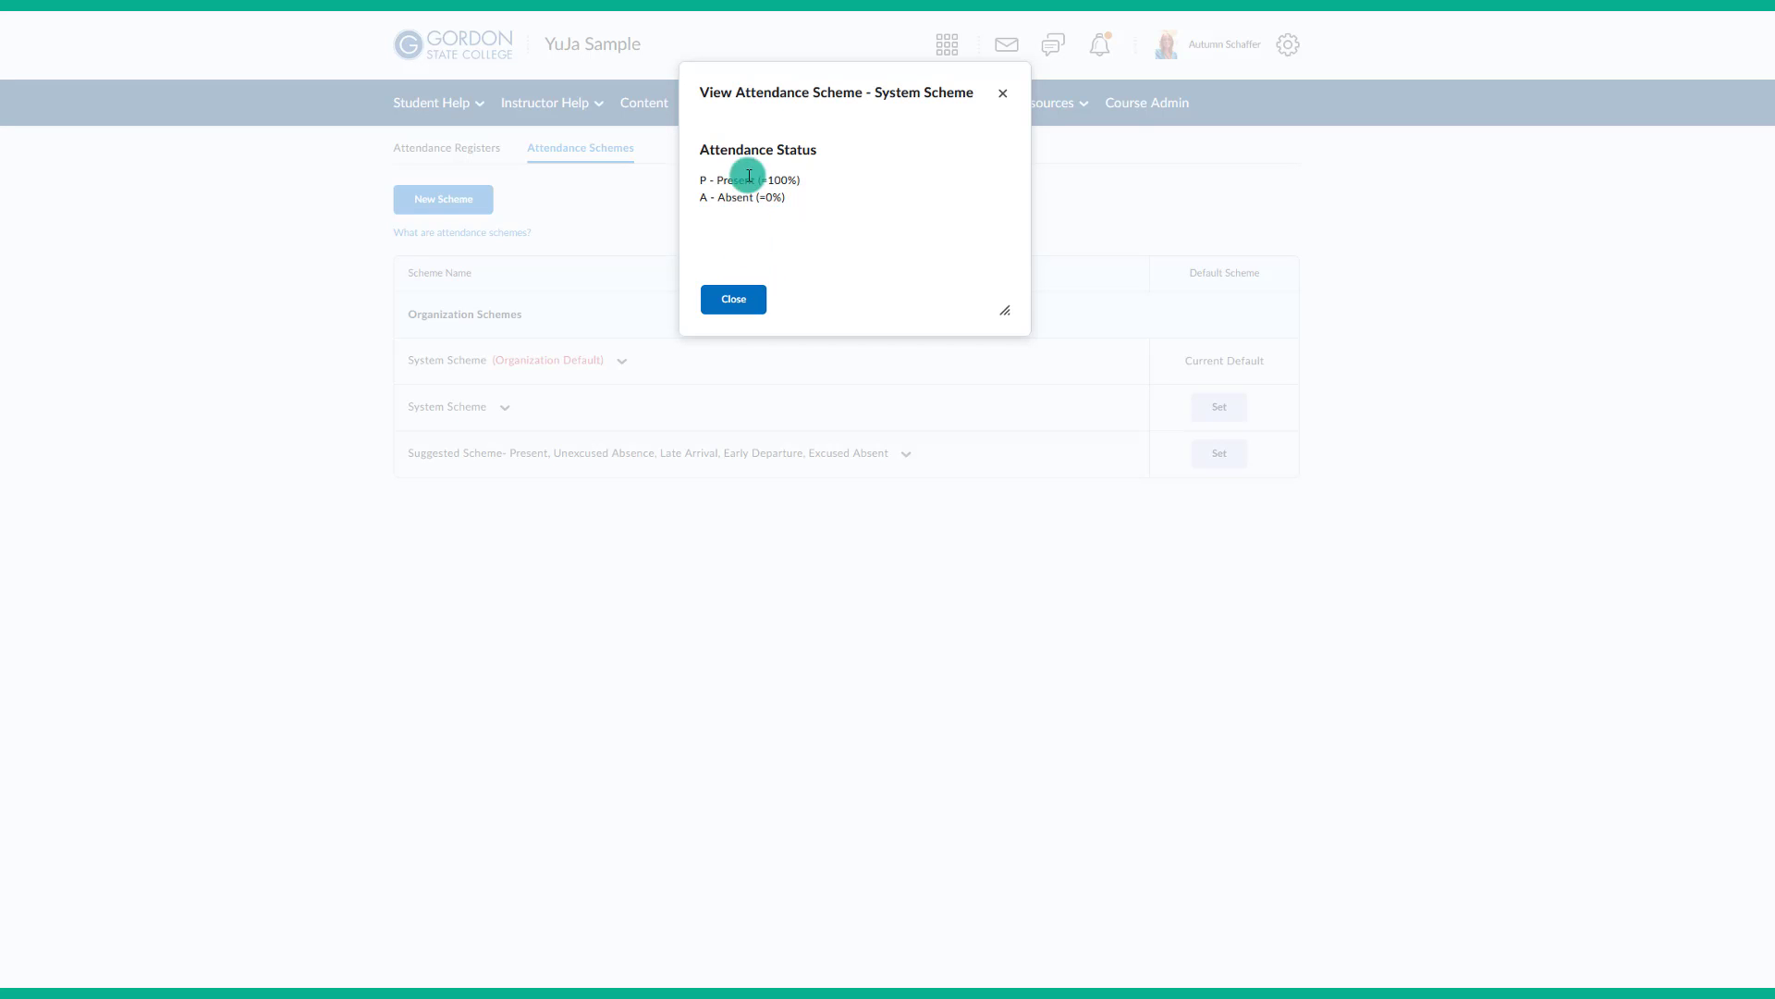
pyautogui.click(735, 302)
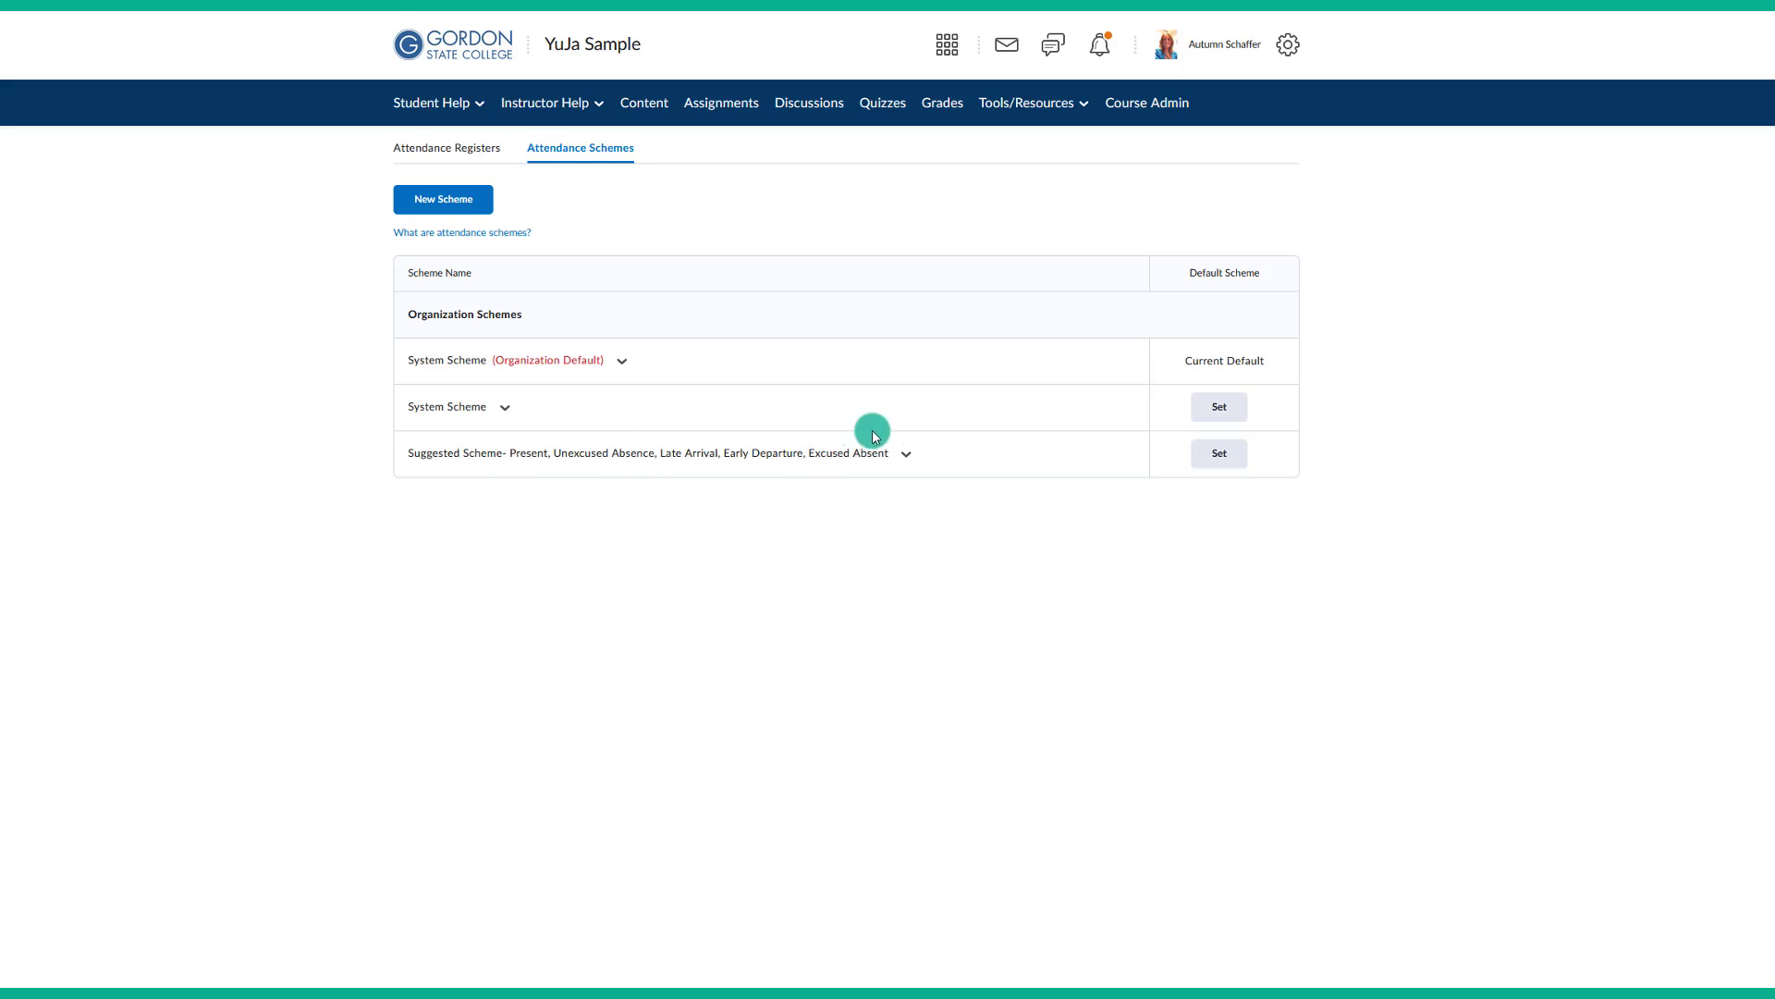
pyautogui.click(907, 453)
pyautogui.click(928, 498)
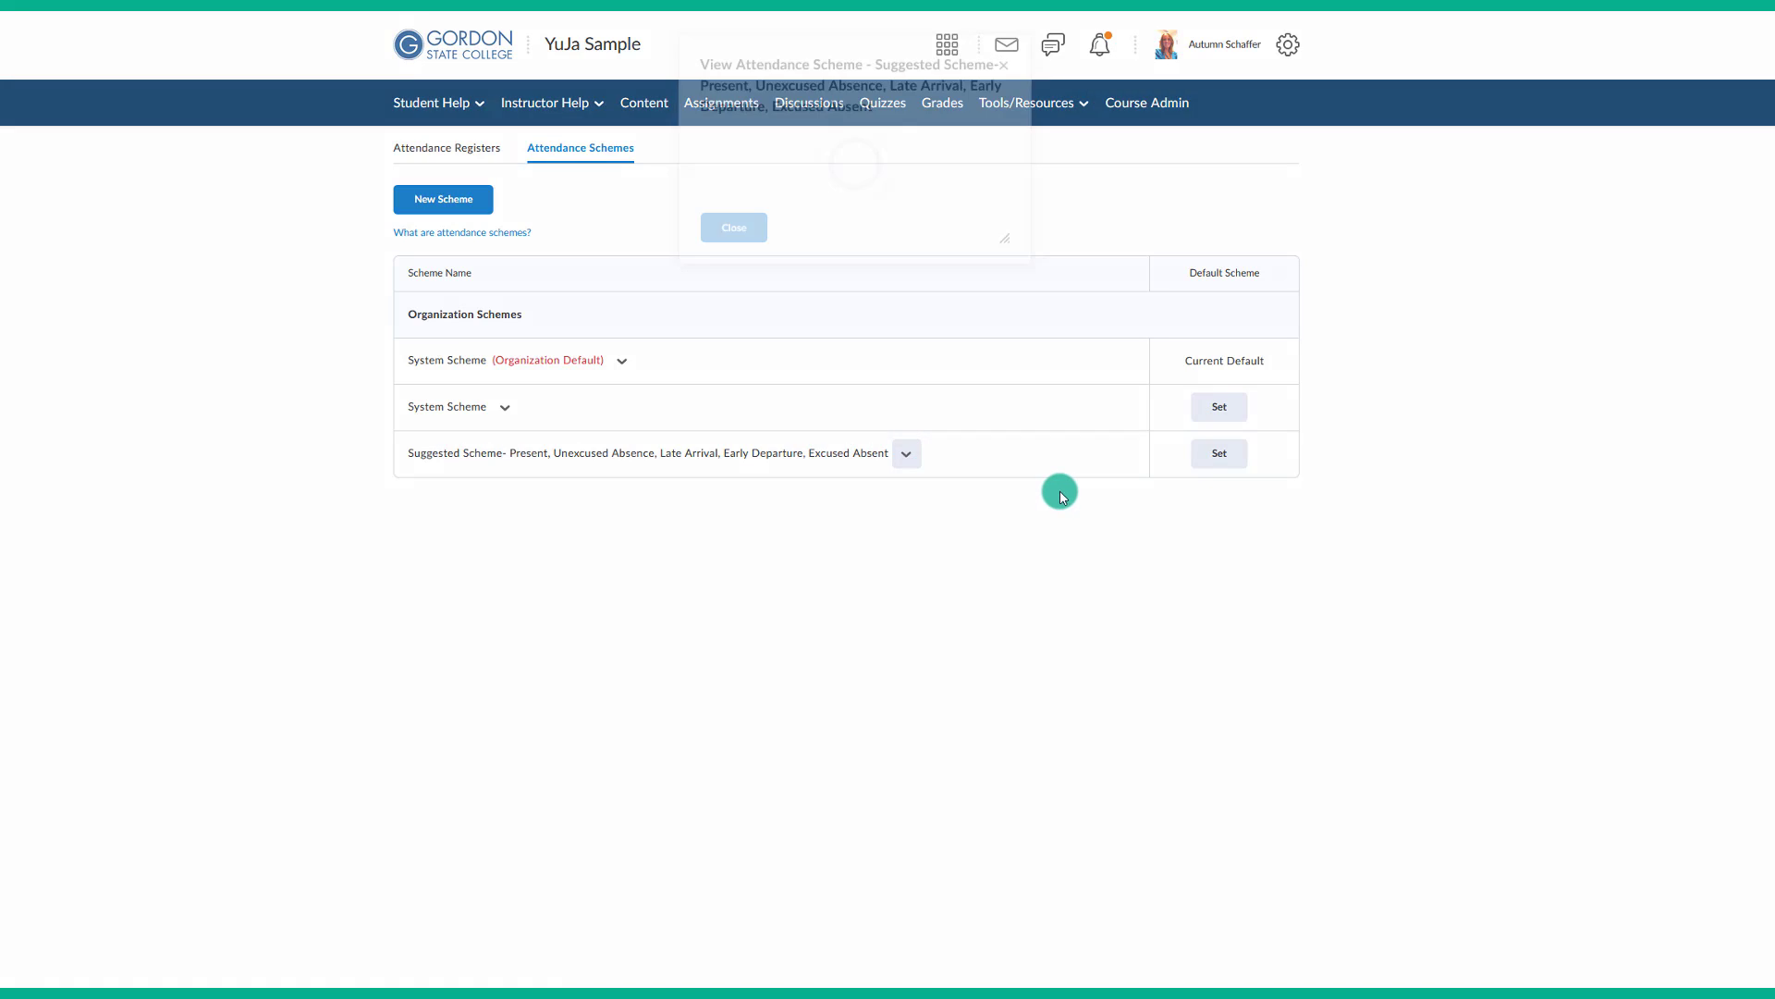
pyautogui.scroll(-1, 940, 183)
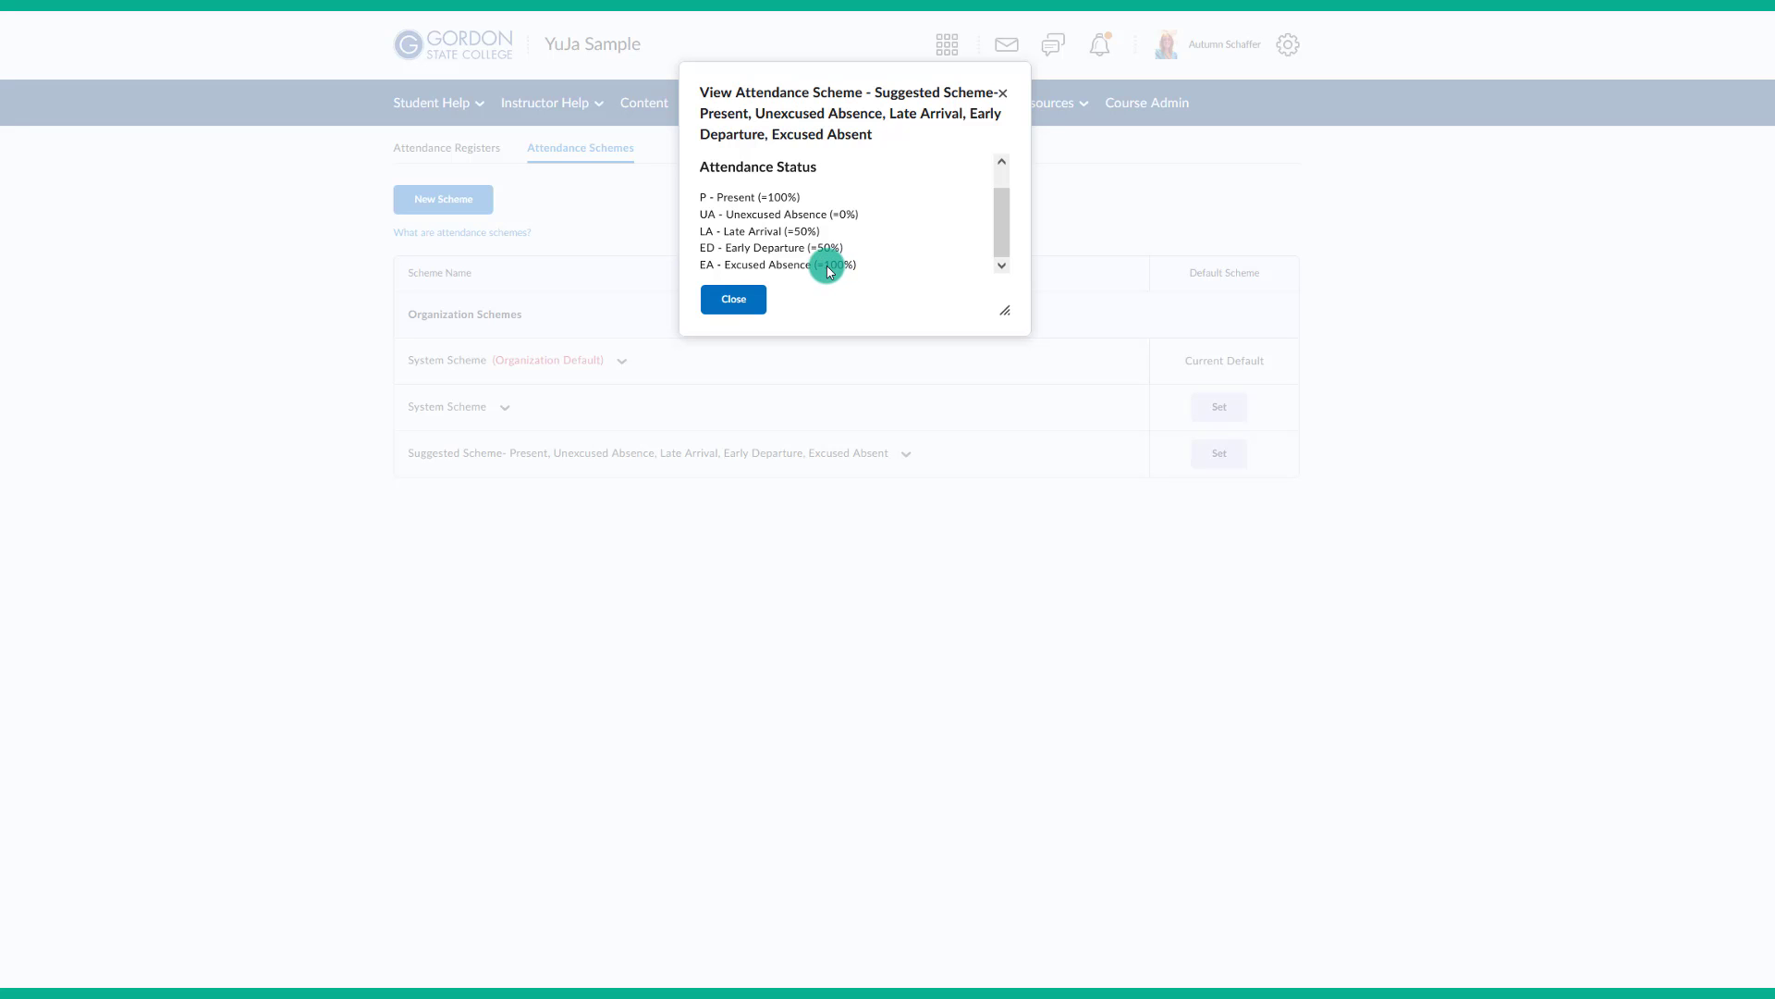
# Step: Create New Training Scheme with Present, Absent and Late, add 1 extra status row, and save
pyautogui.click(756, 301)
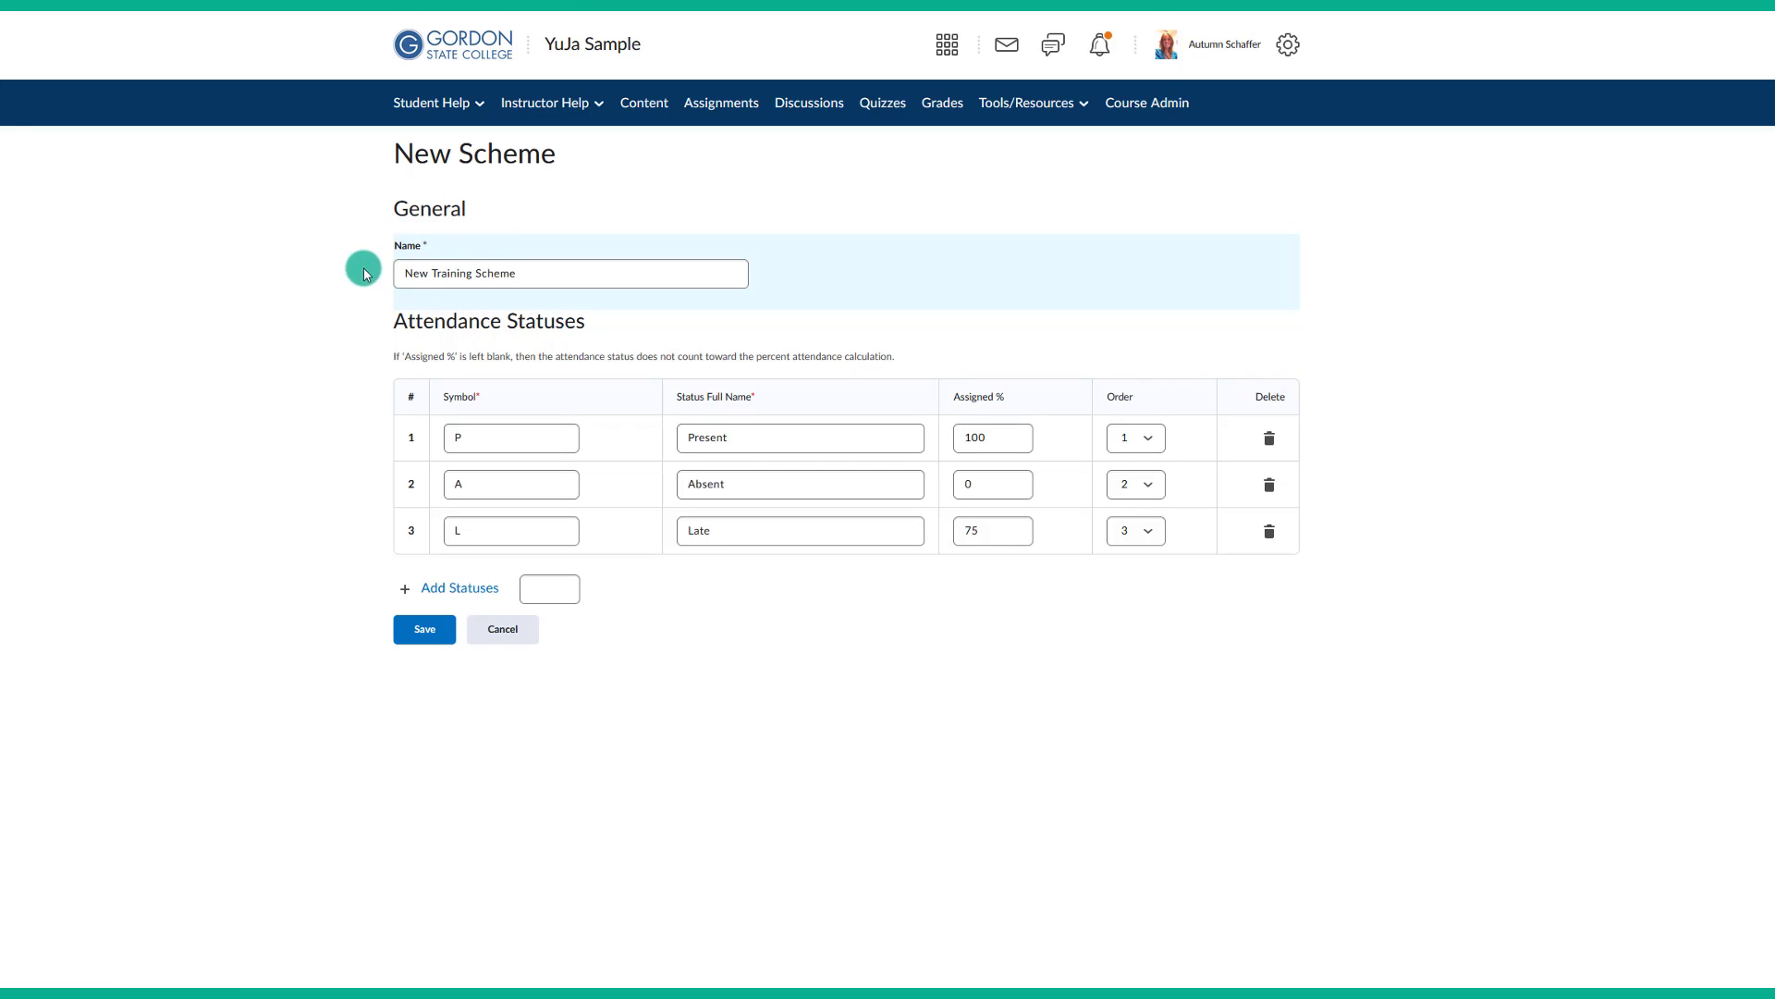
pyautogui.click(498, 277)
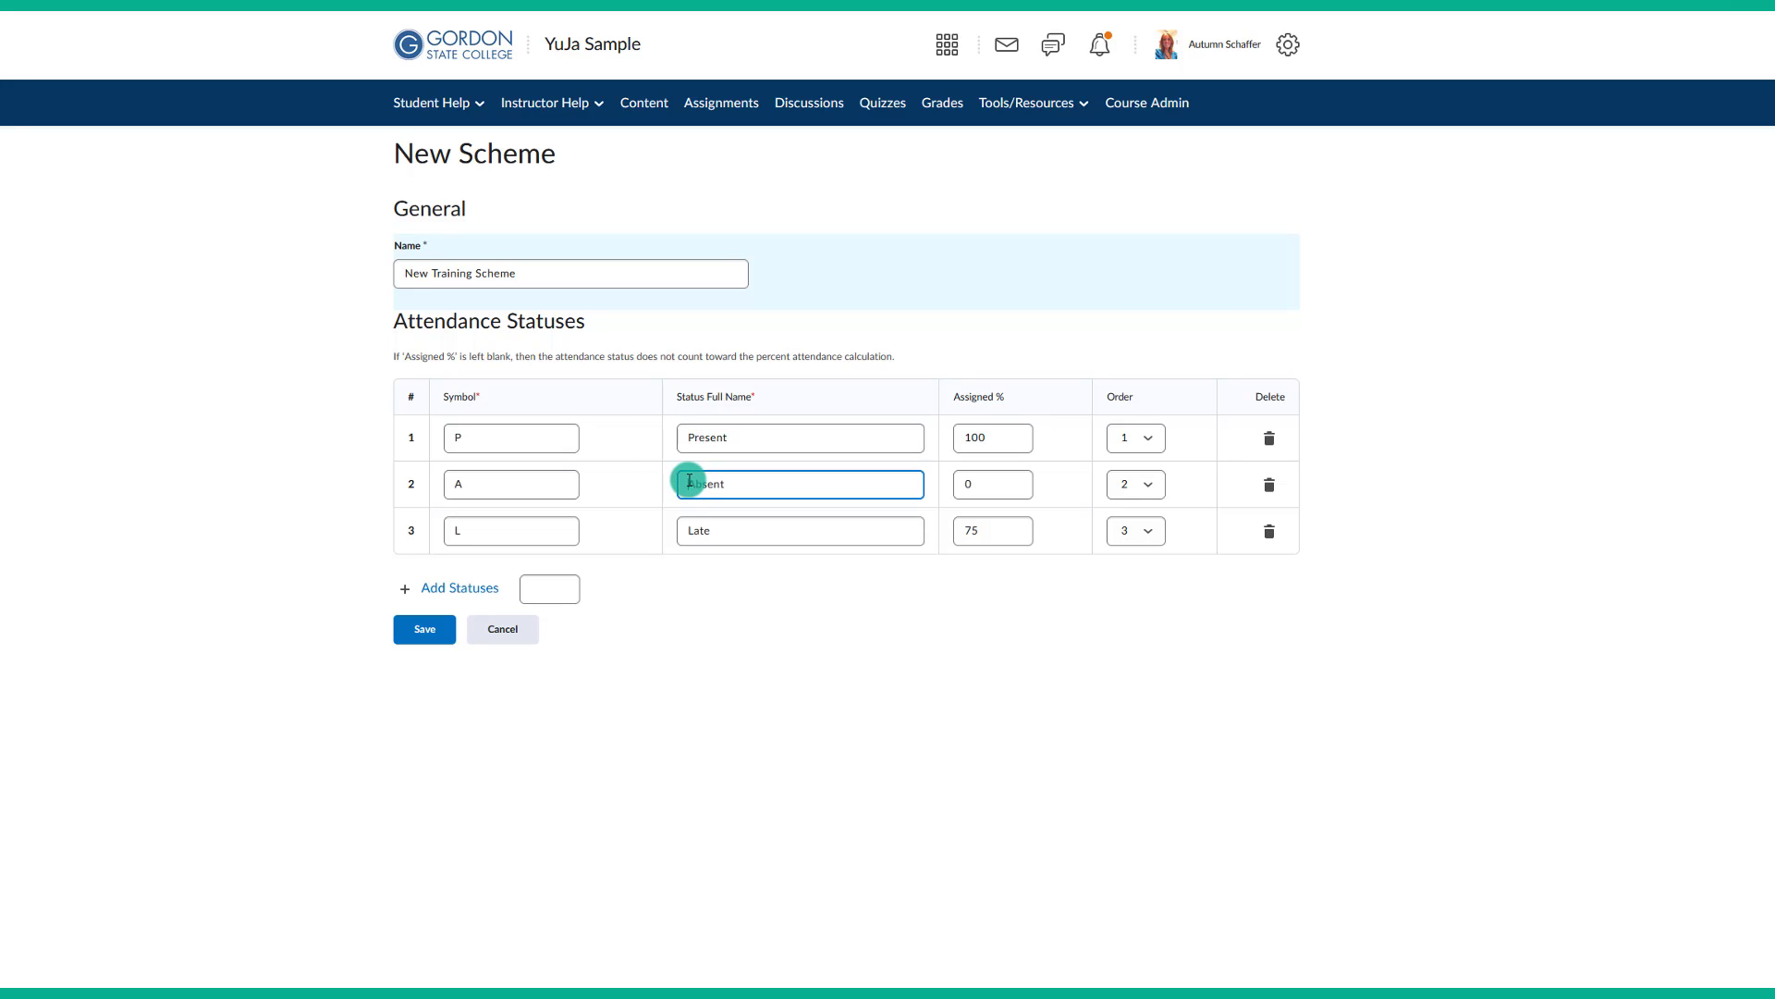
pyautogui.click(689, 480)
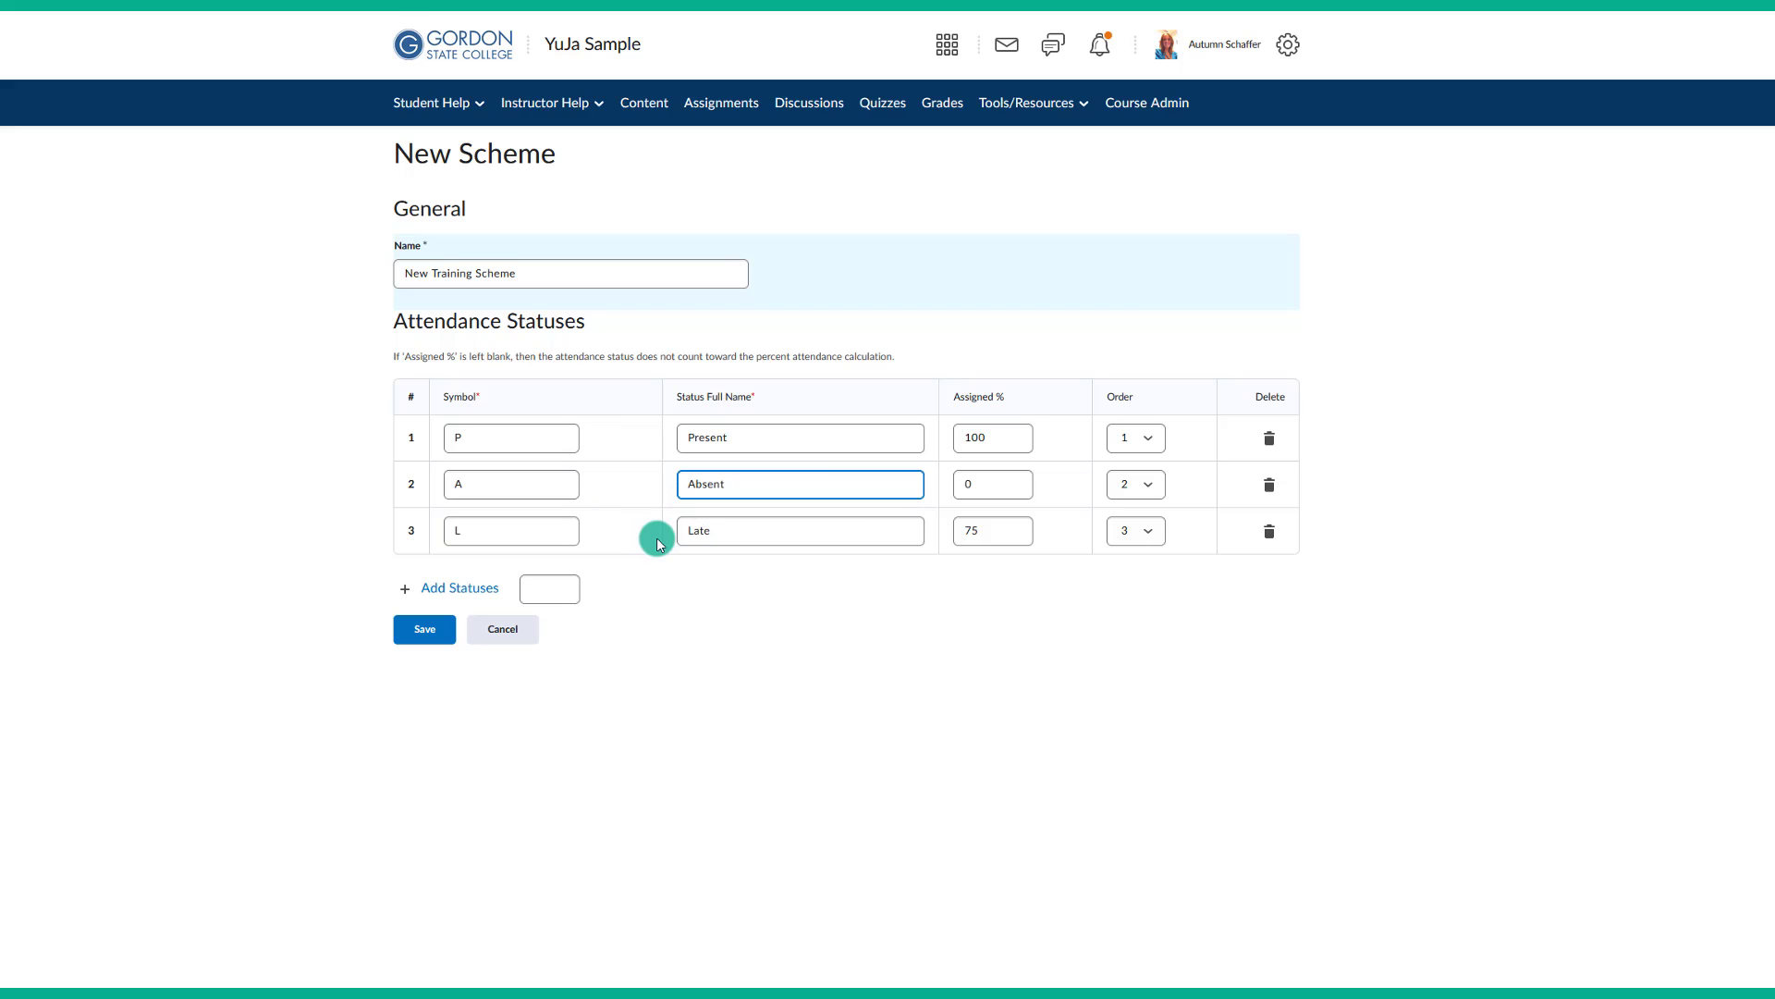
pyautogui.click(541, 588)
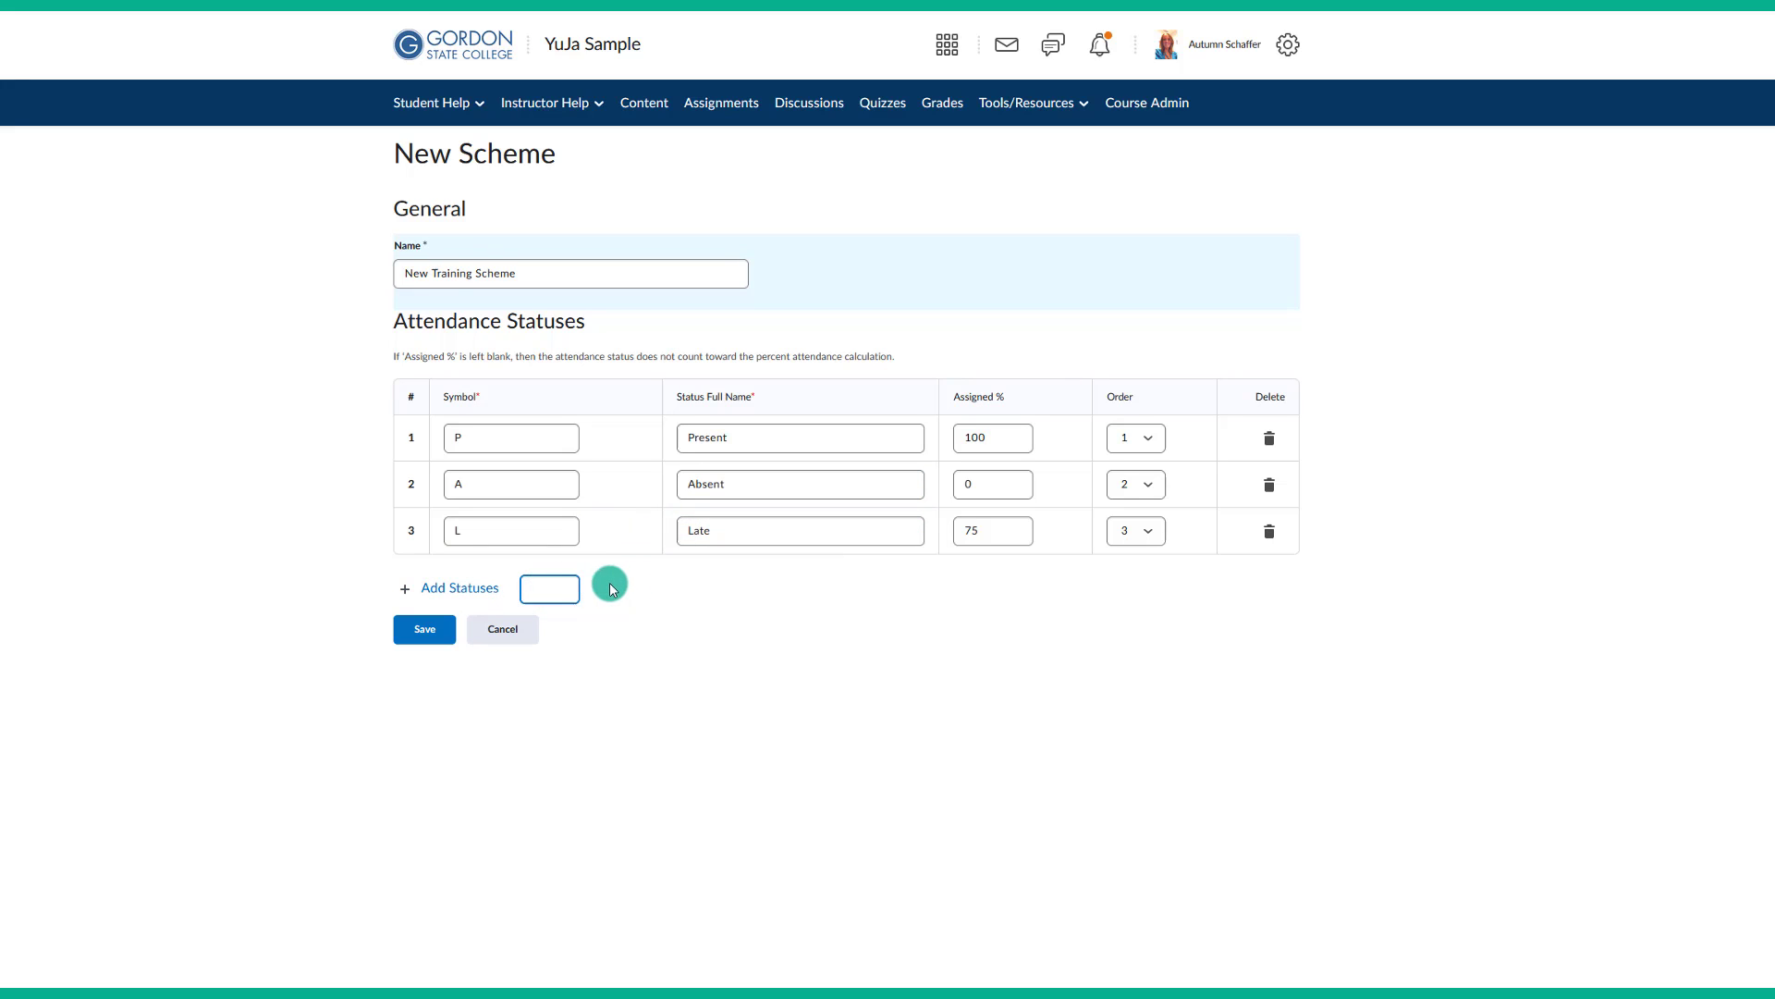
pyautogui.write('1')
pyautogui.click(483, 597)
pyautogui.click(732, 200)
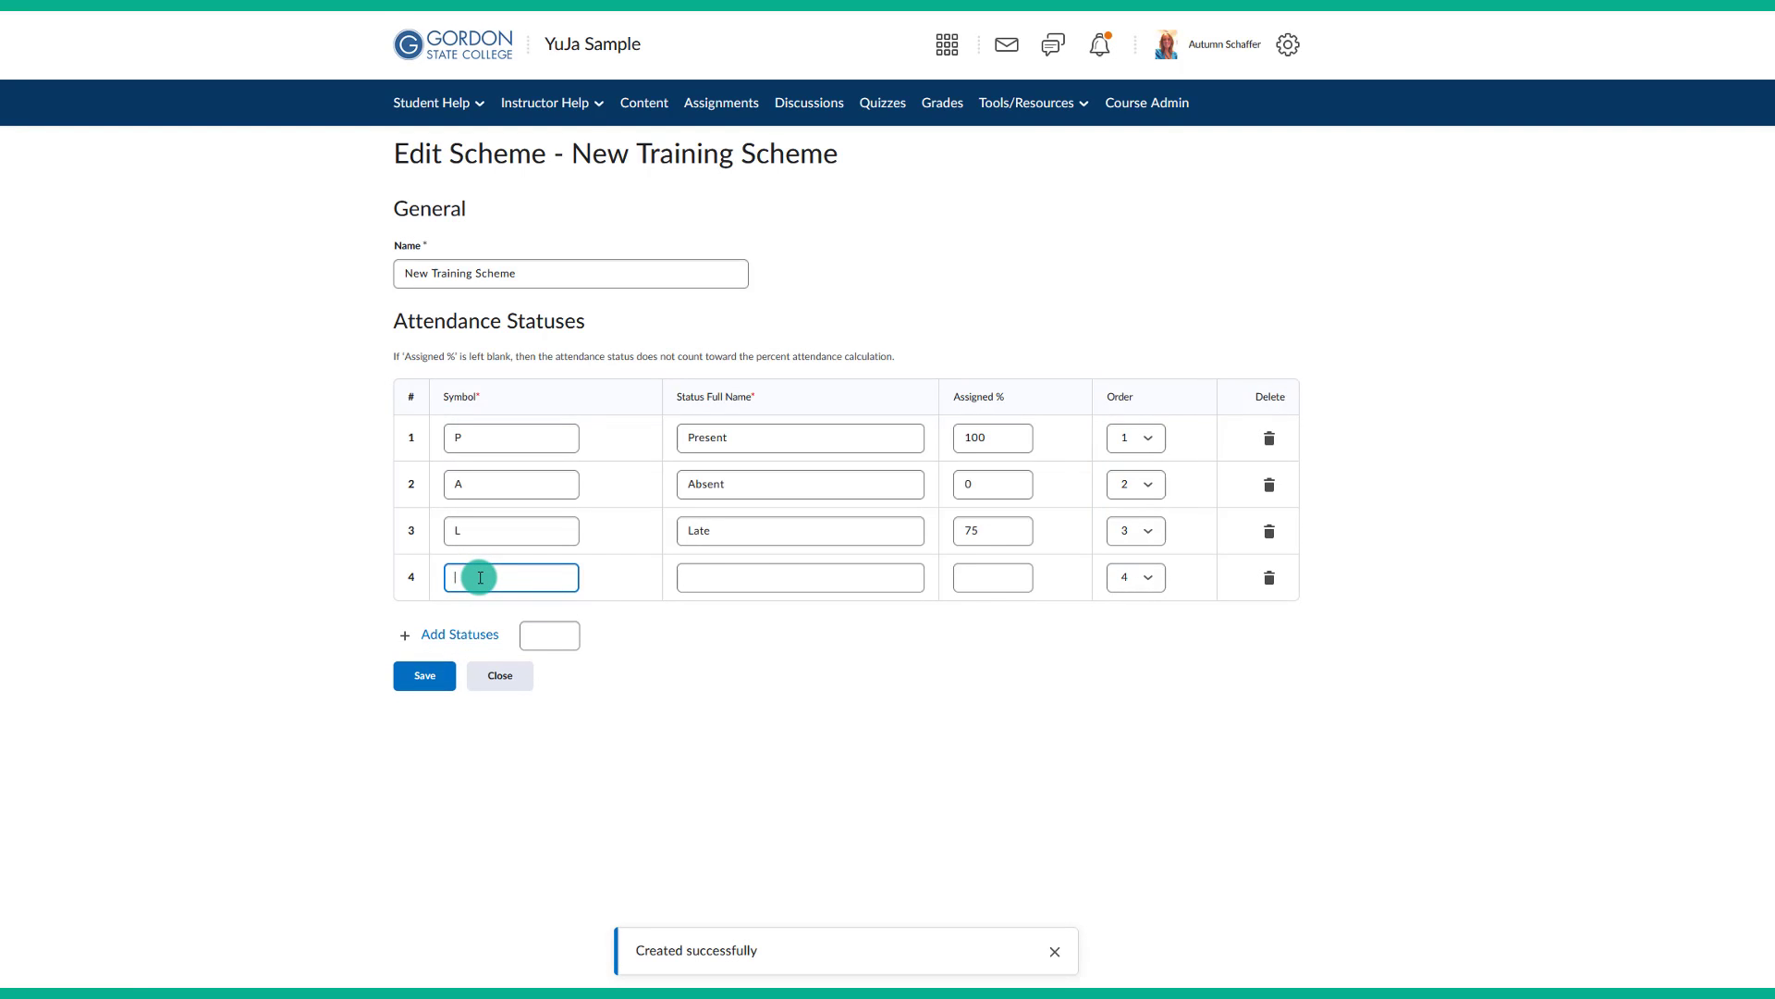
# Step: Fill the fourth status row with symbol D, name Early Departure and 75%
pyautogui.write('D')
pyautogui.press('Tab')
pyautogui.write('Early Departure')
pyautogui.press('Tab')
pyautogui.write('75')
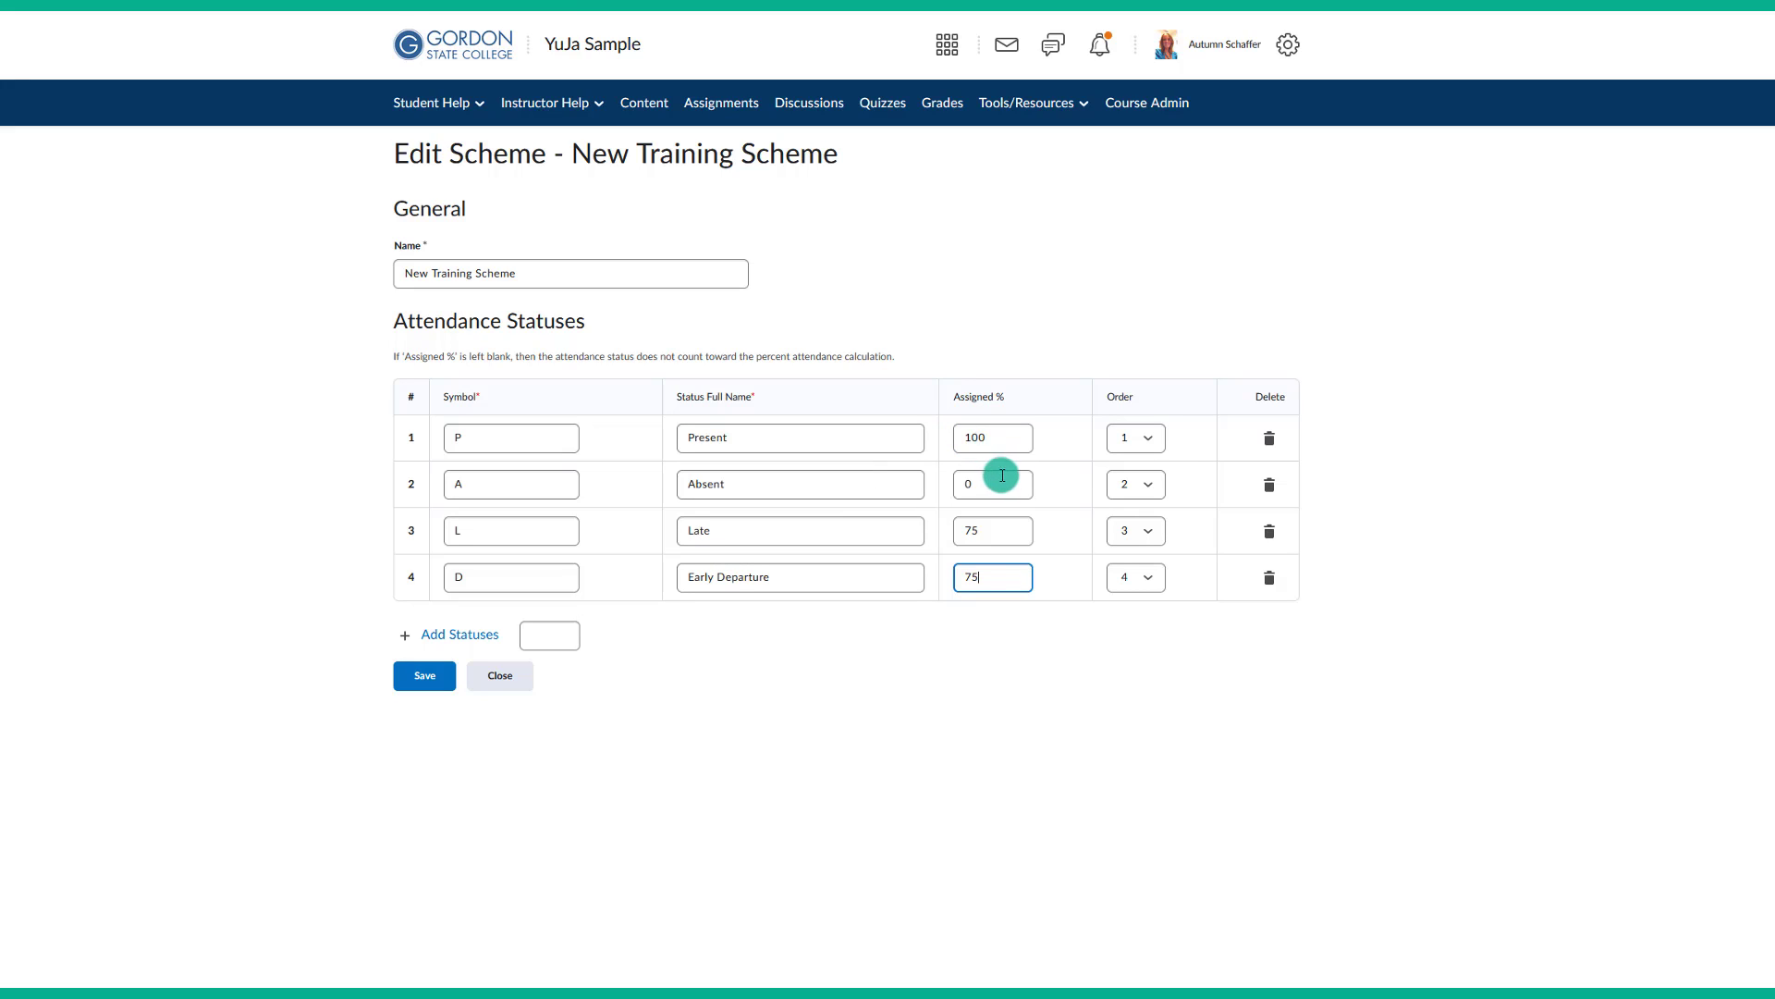
# Step: Keep the Late status at 75%, then save the scheme and close the editor
pyautogui.click(1002, 483)
pyautogui.click(773, 440)
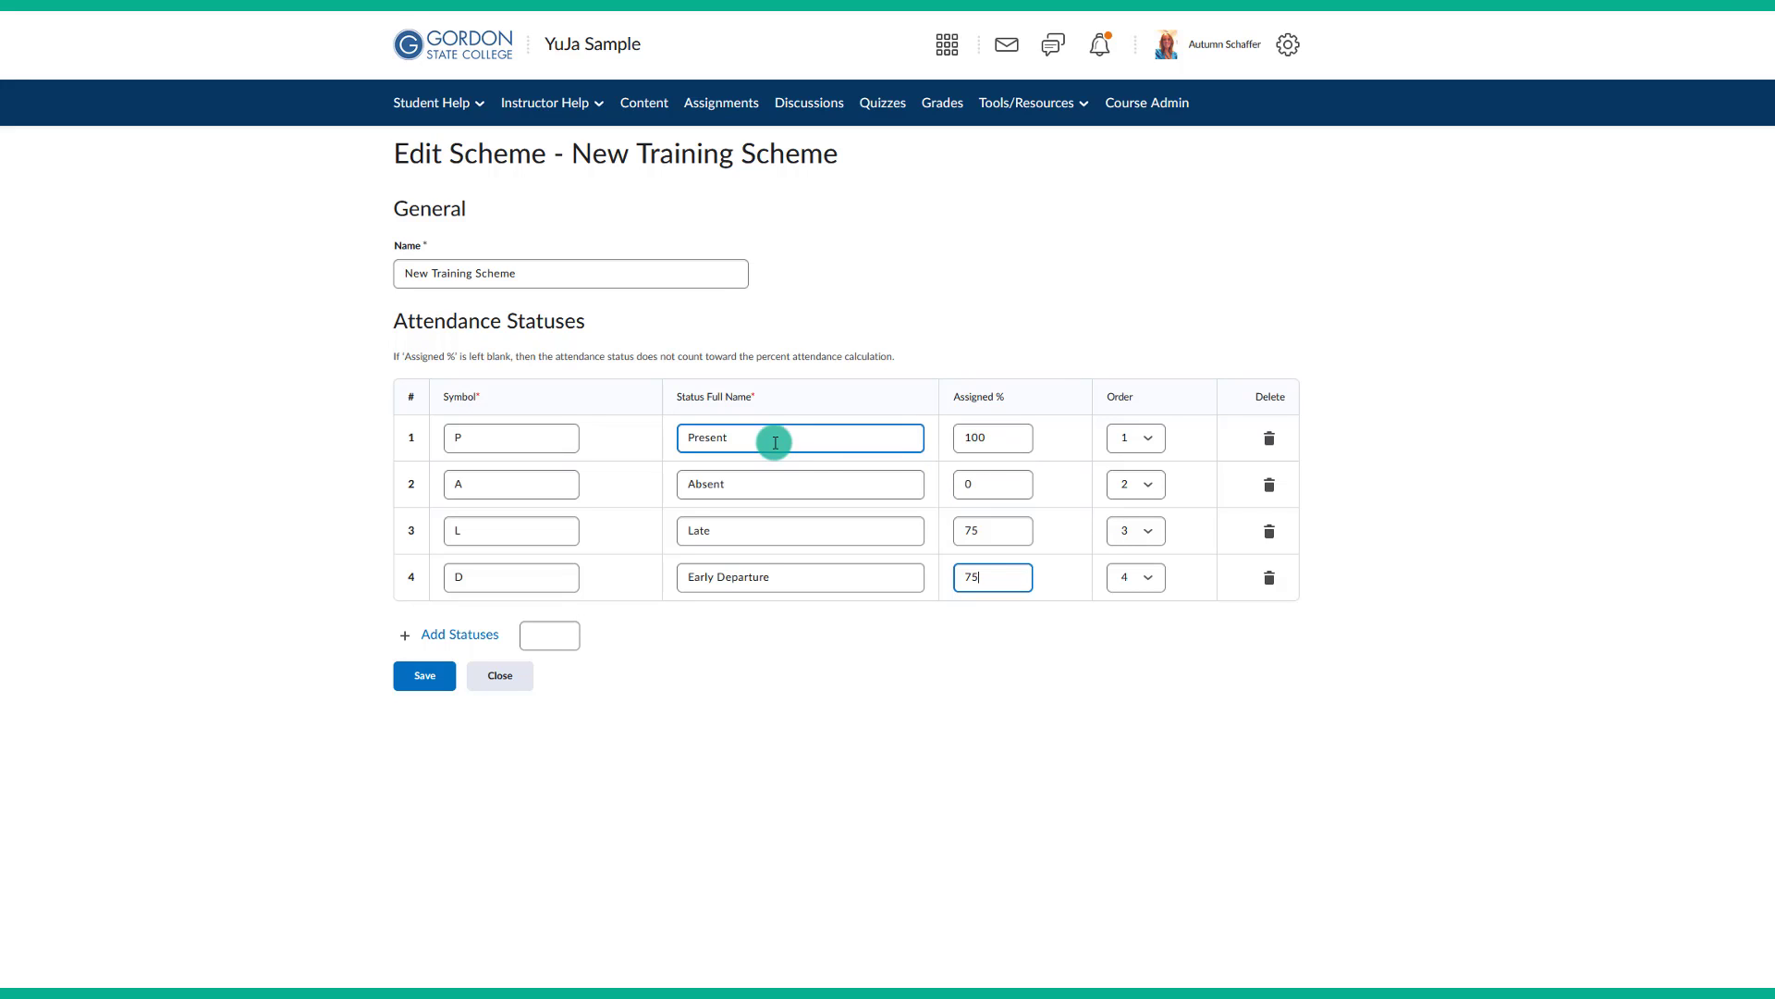
pyautogui.click(990, 480)
pyautogui.click(756, 530)
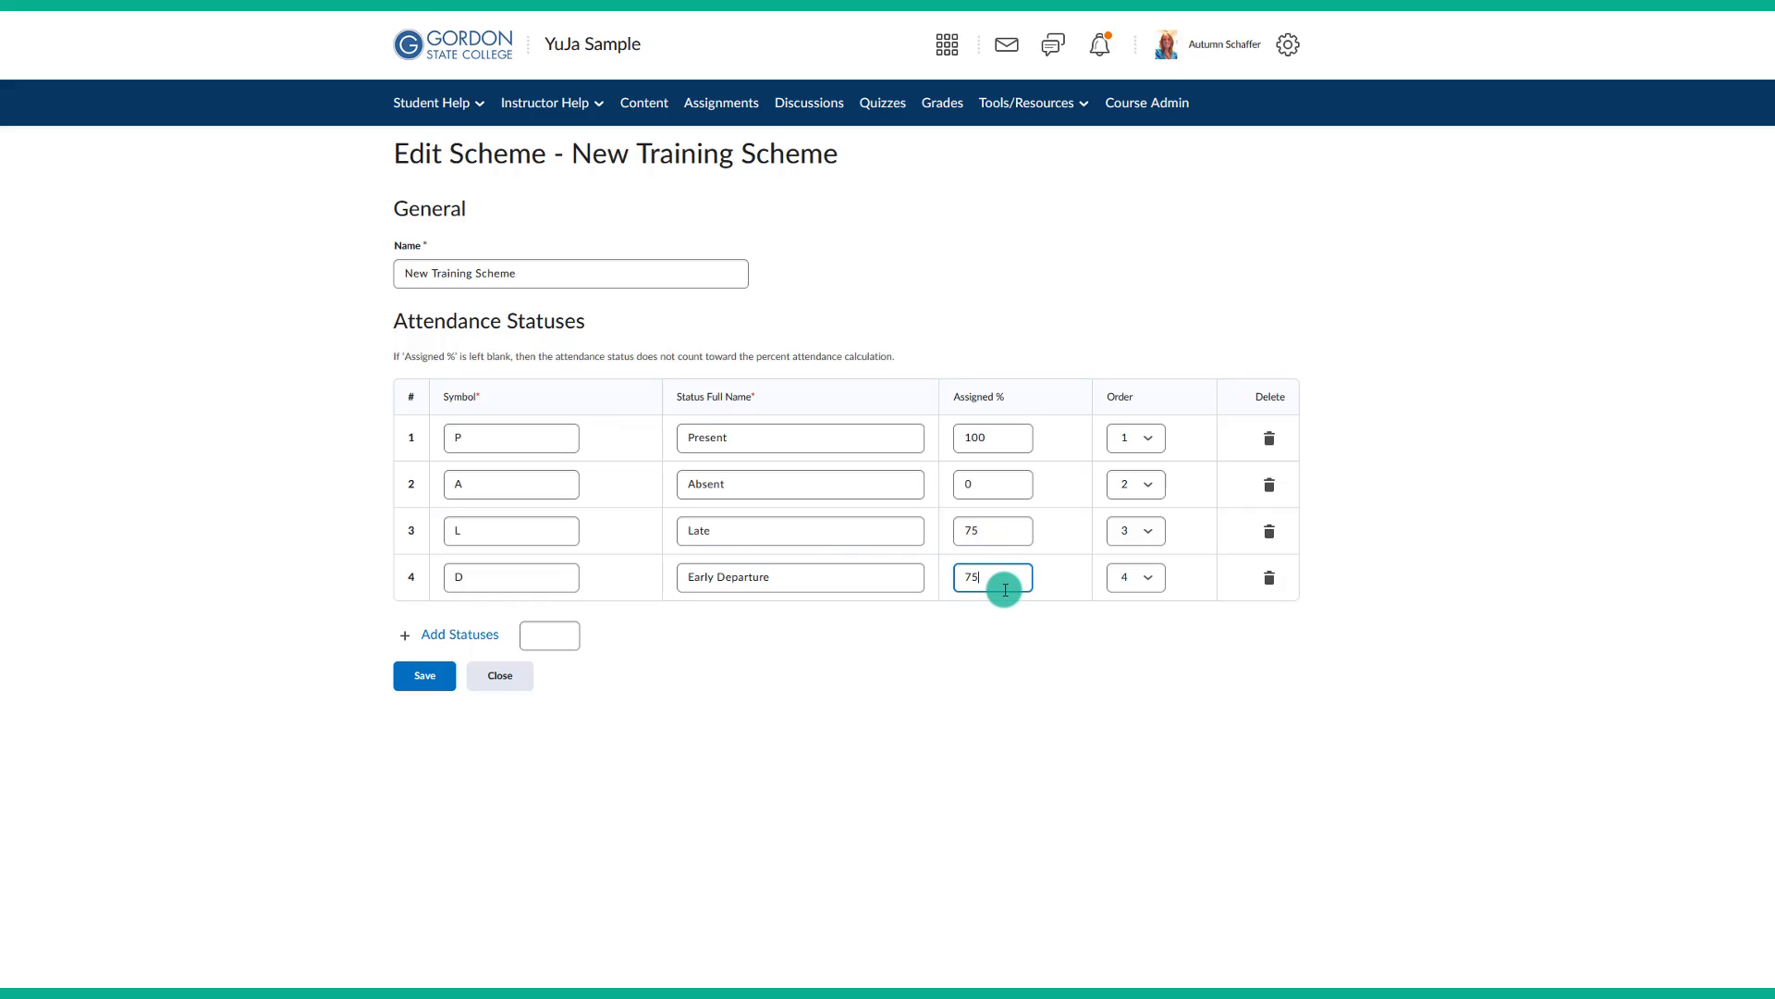
pyautogui.doubleClick(985, 529)
pyautogui.write('50')
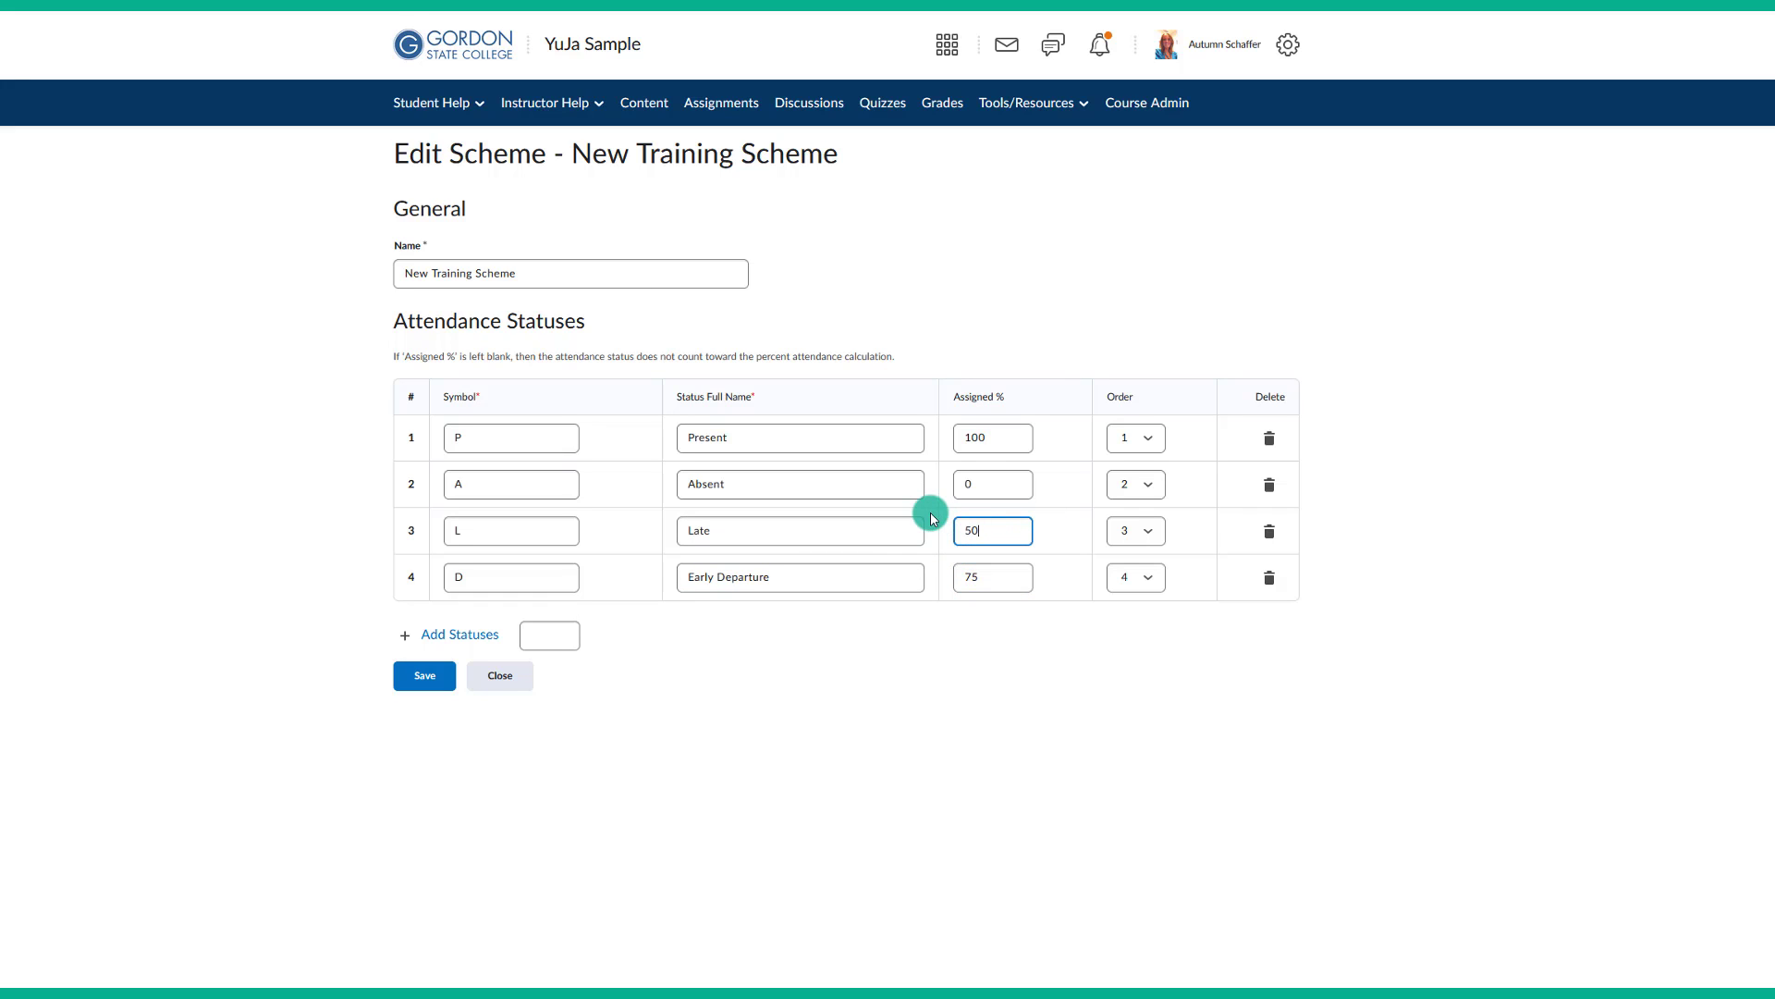
pyautogui.moveTo(1011, 528); pyautogui.dragTo(928, 529)
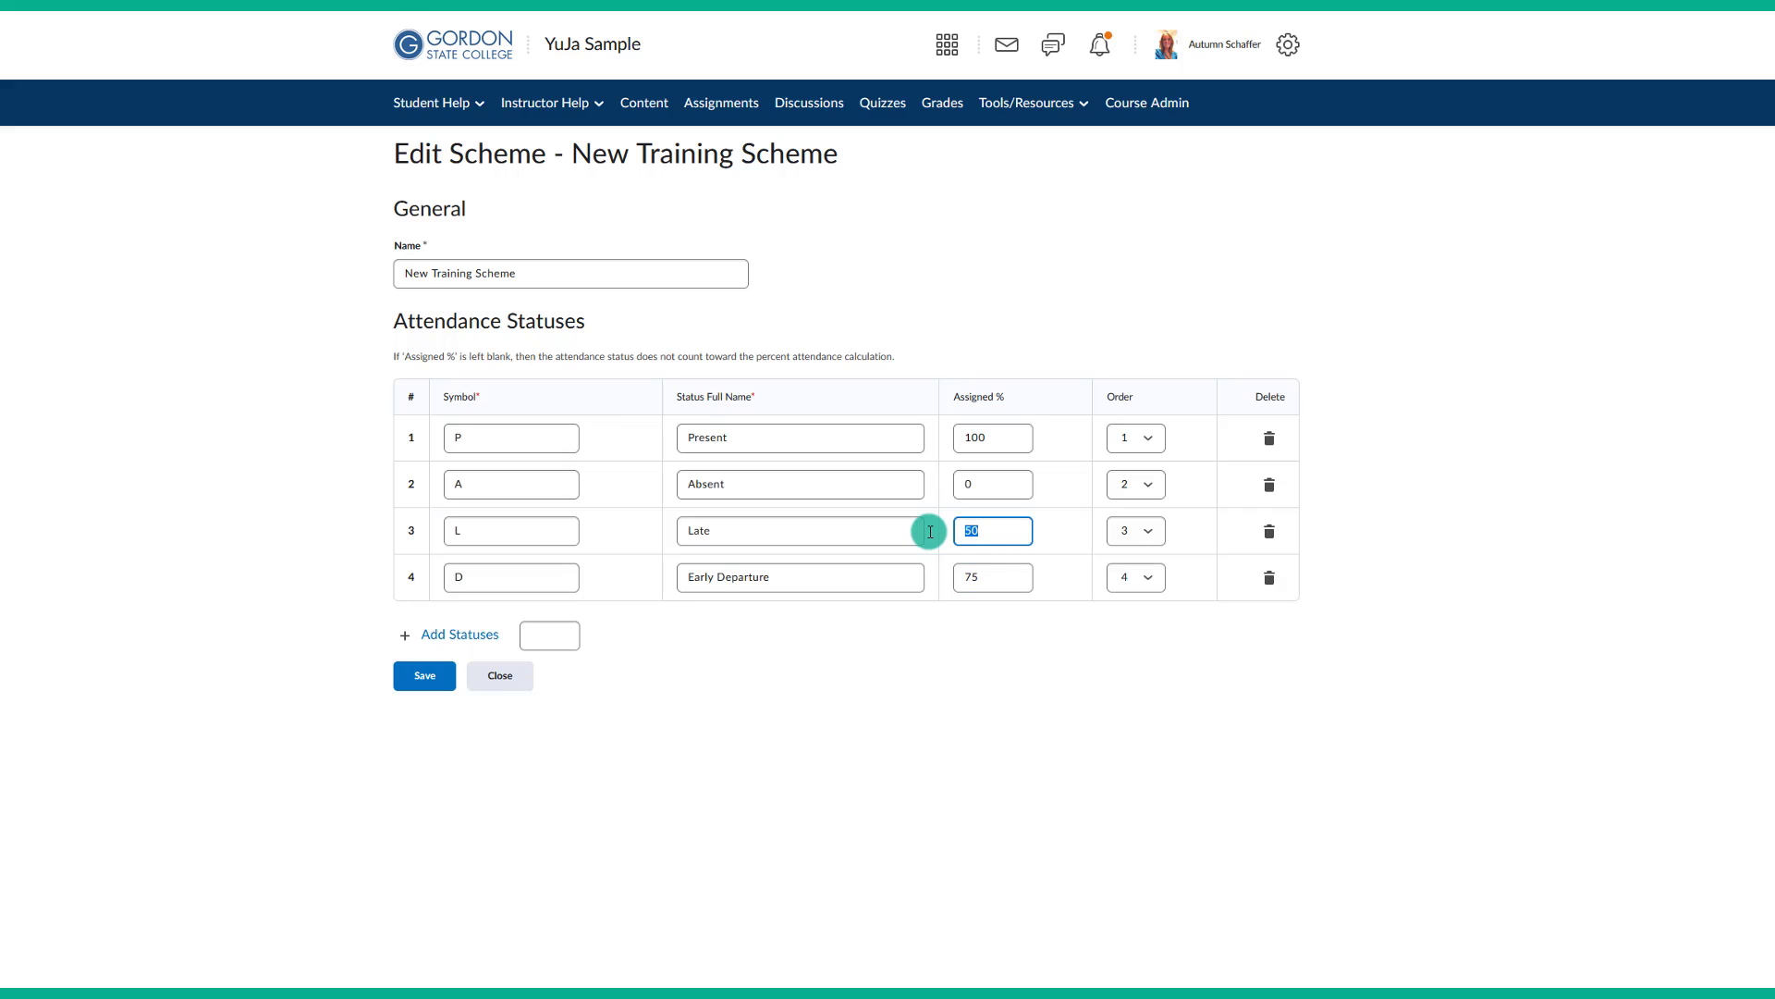
pyautogui.write('75')
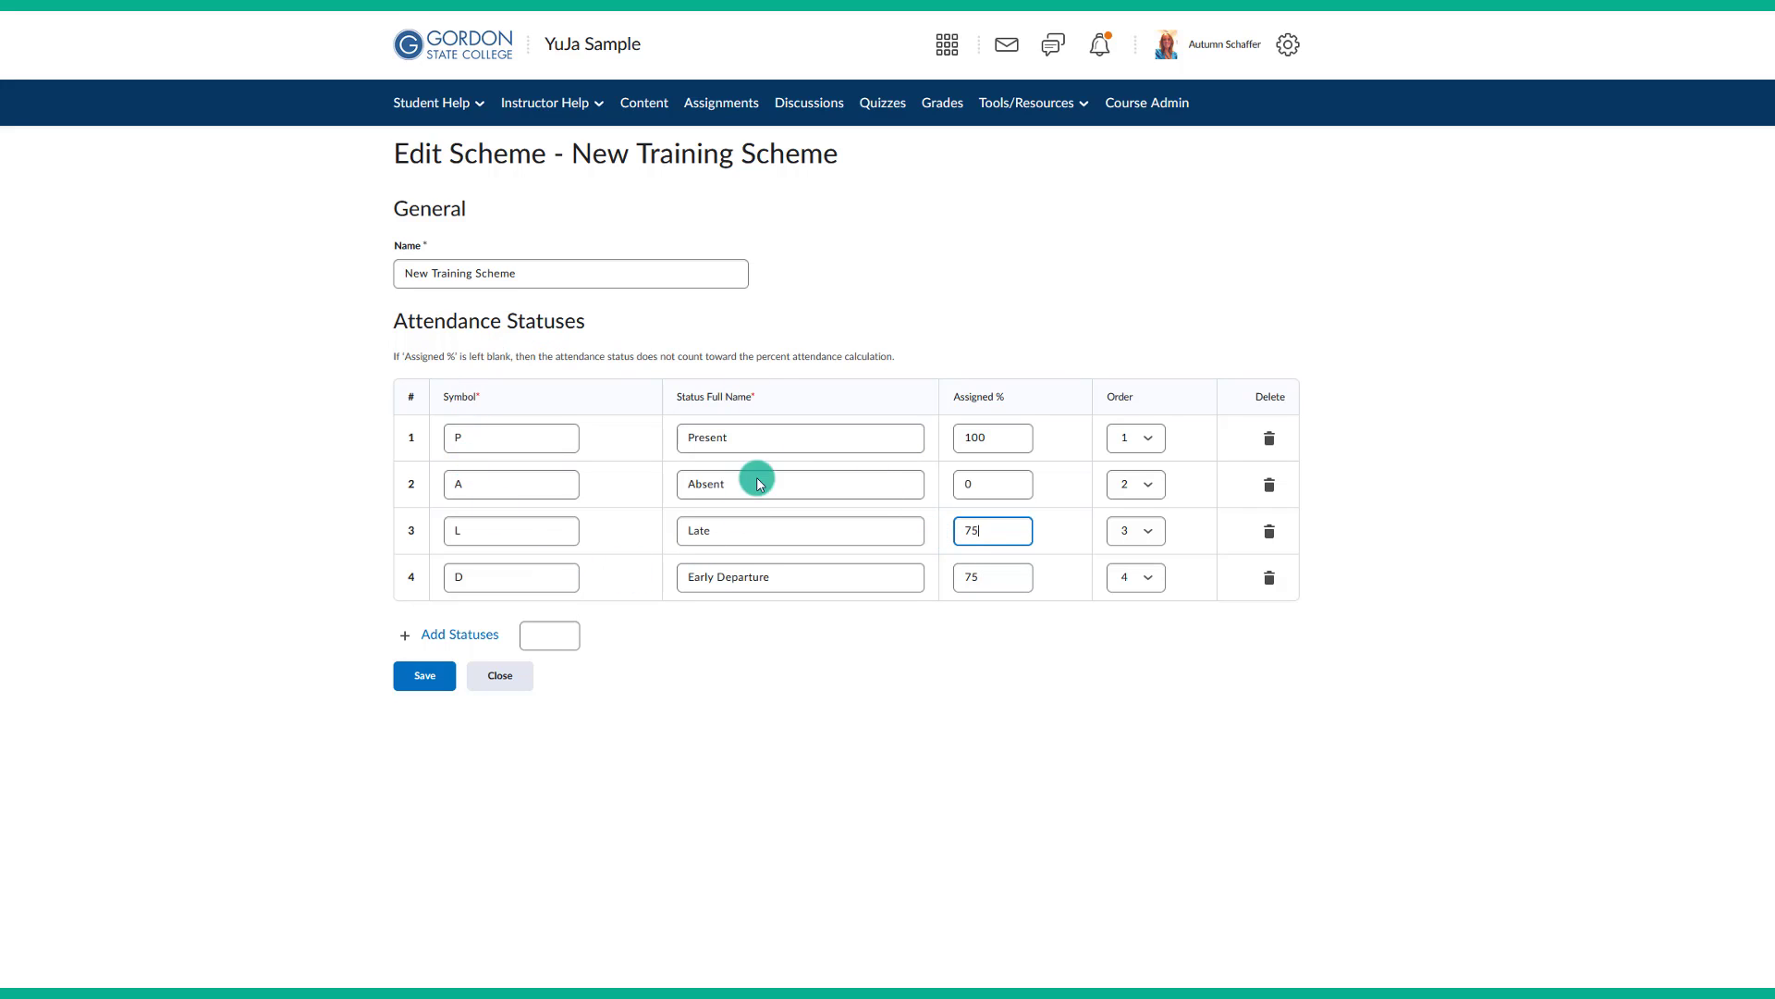
pyautogui.click(507, 531)
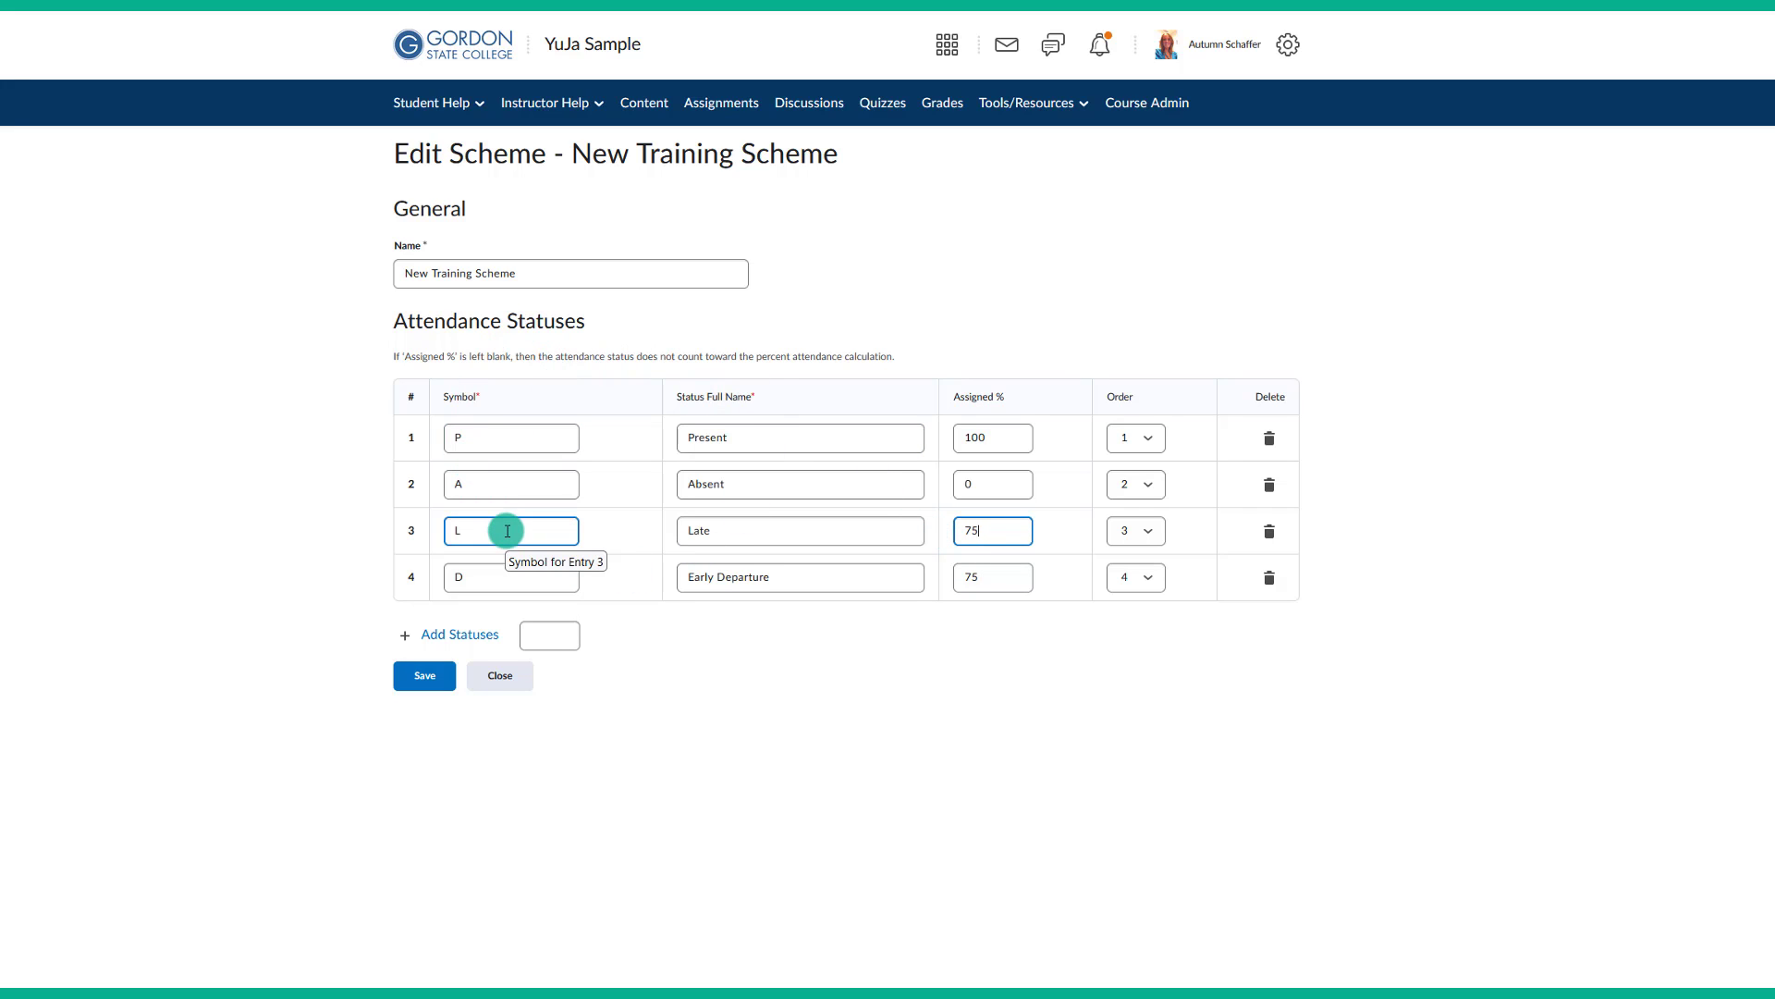
pyautogui.click(425, 681)
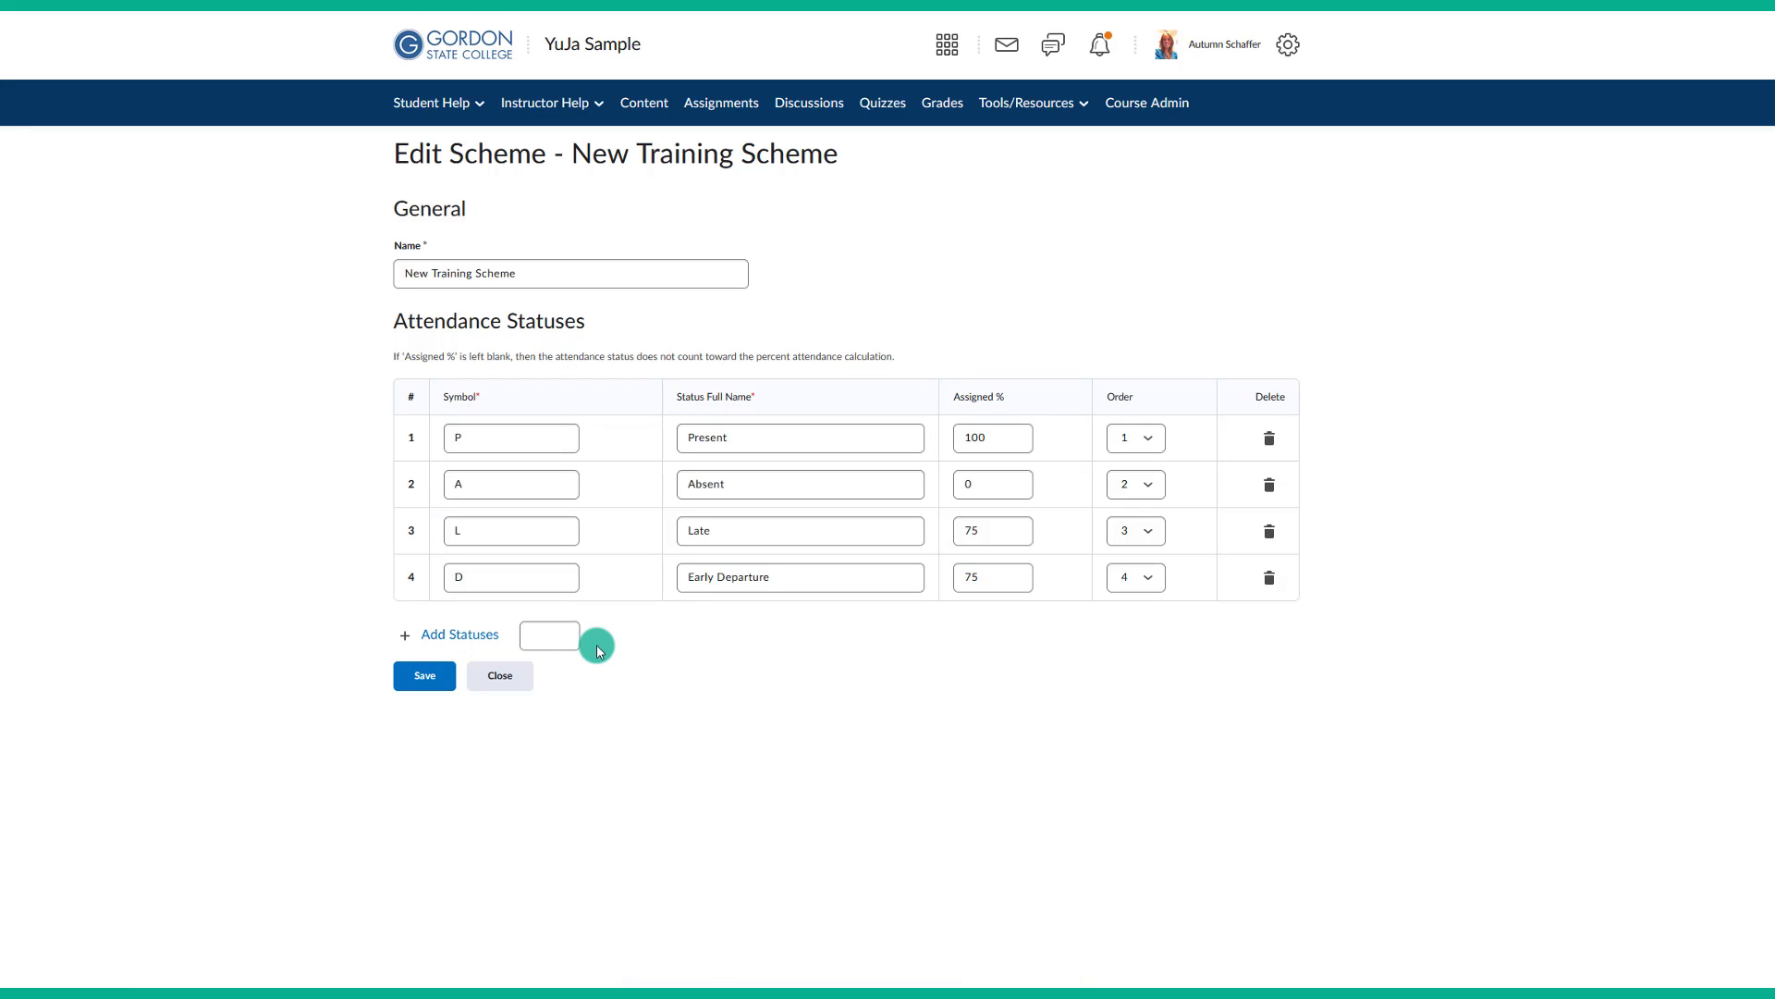
pyautogui.click(499, 675)
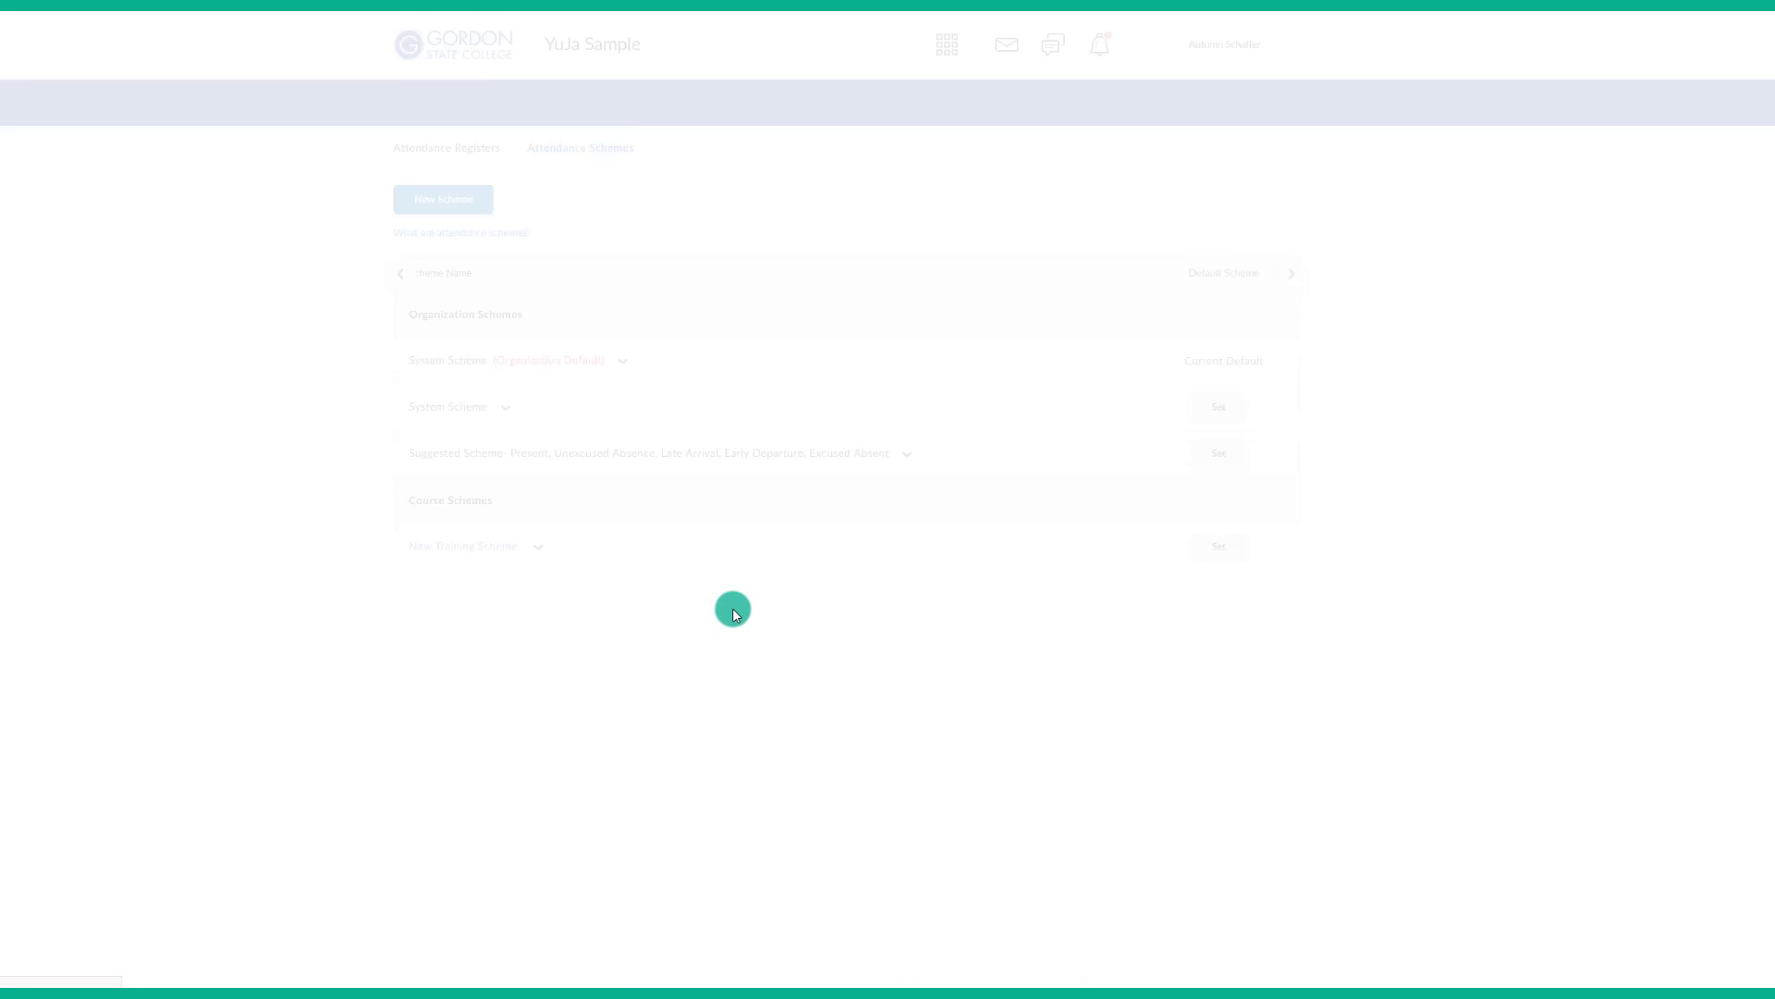
# Step: Set New Training Scheme as the course's default attendance scheme and return to the registers list
pyautogui.click(1215, 550)
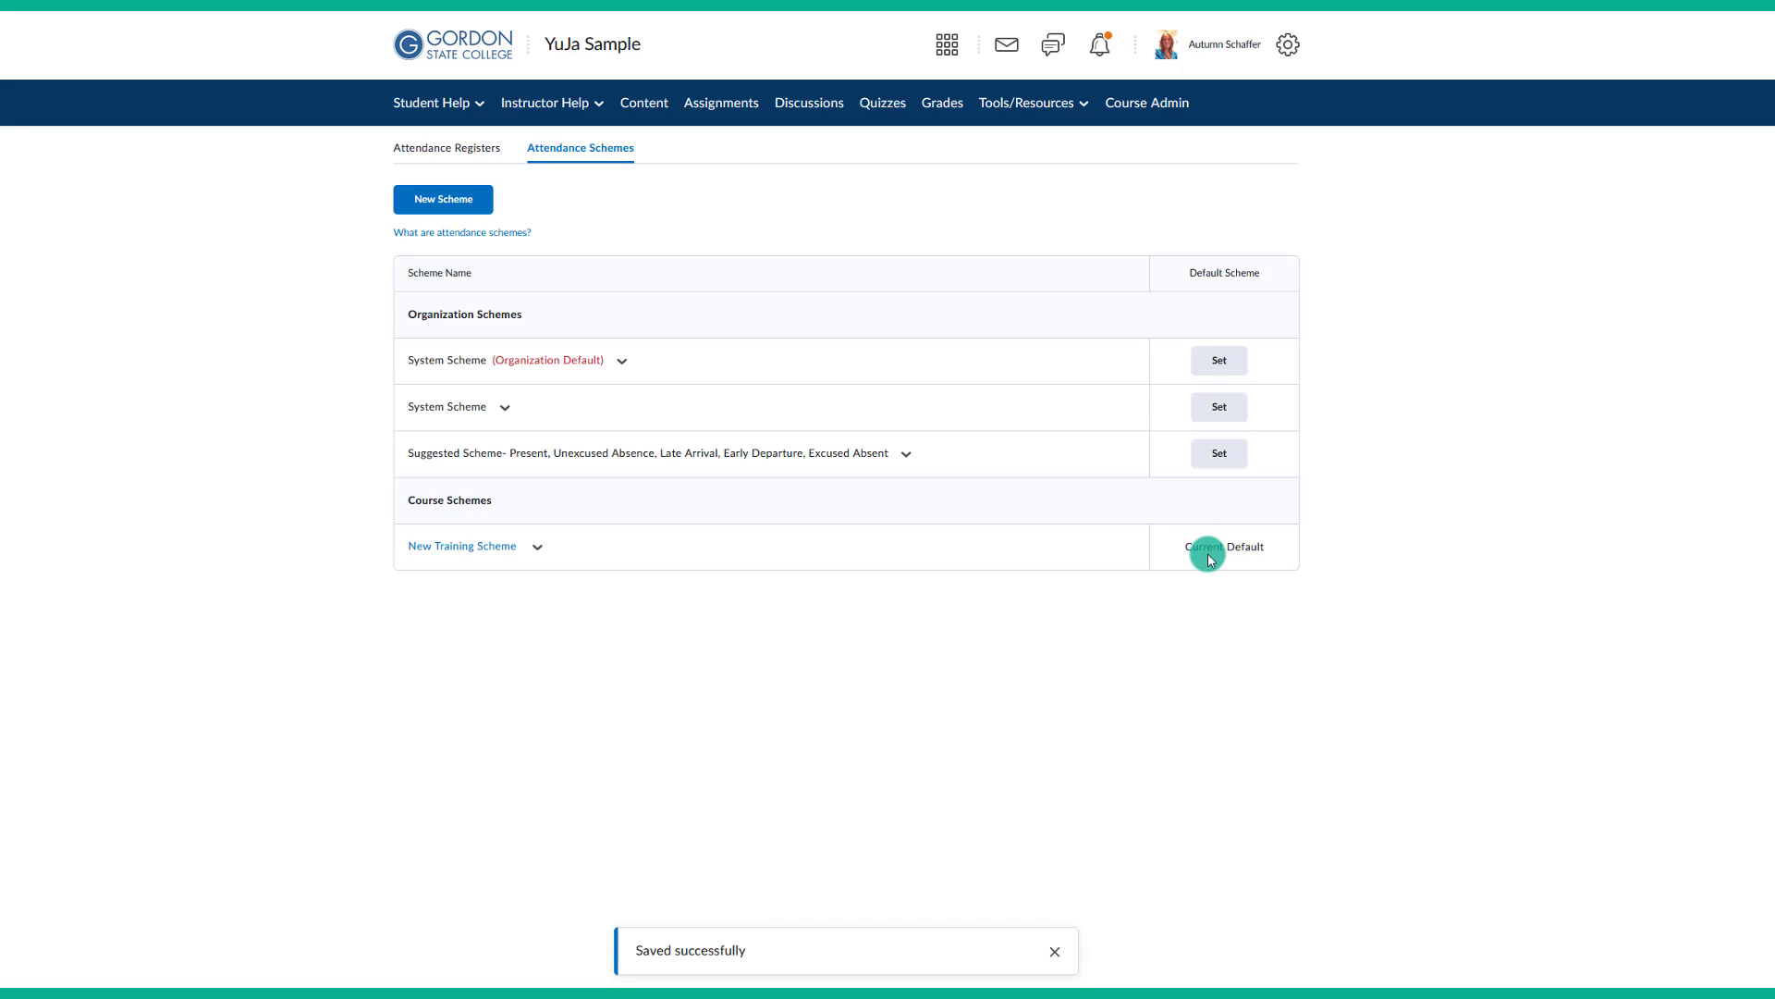
pyautogui.click(490, 155)
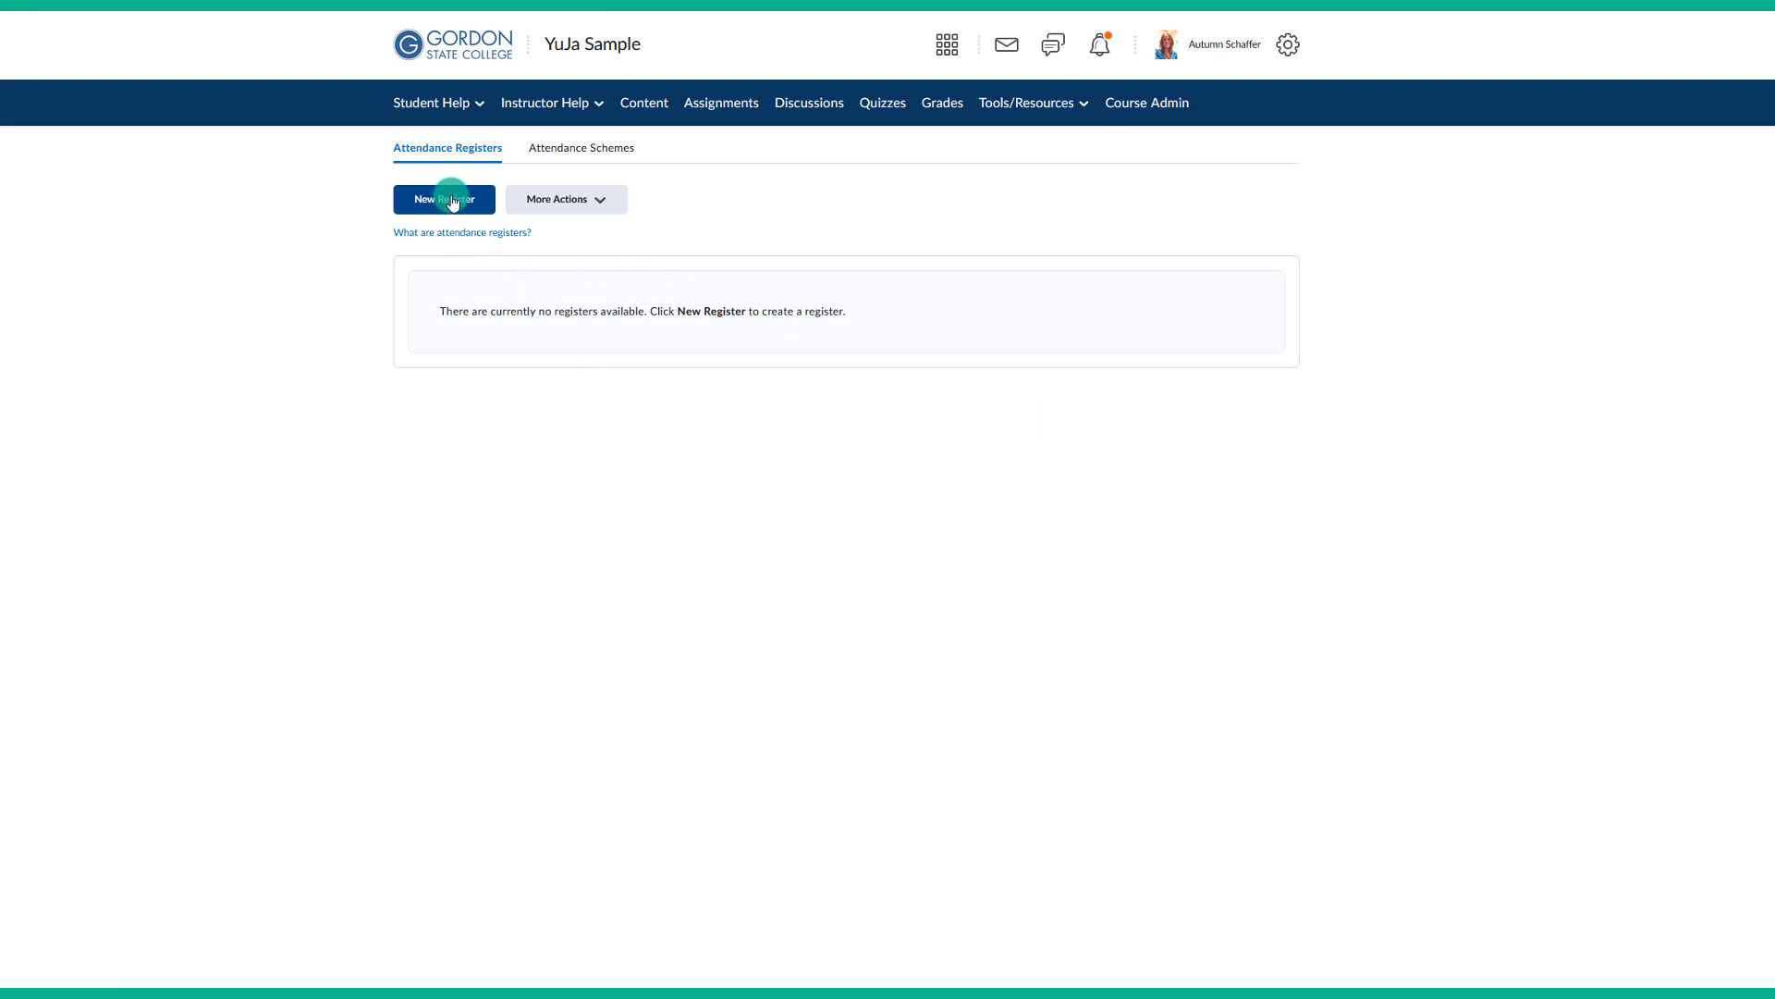
pyautogui.click(584, 151)
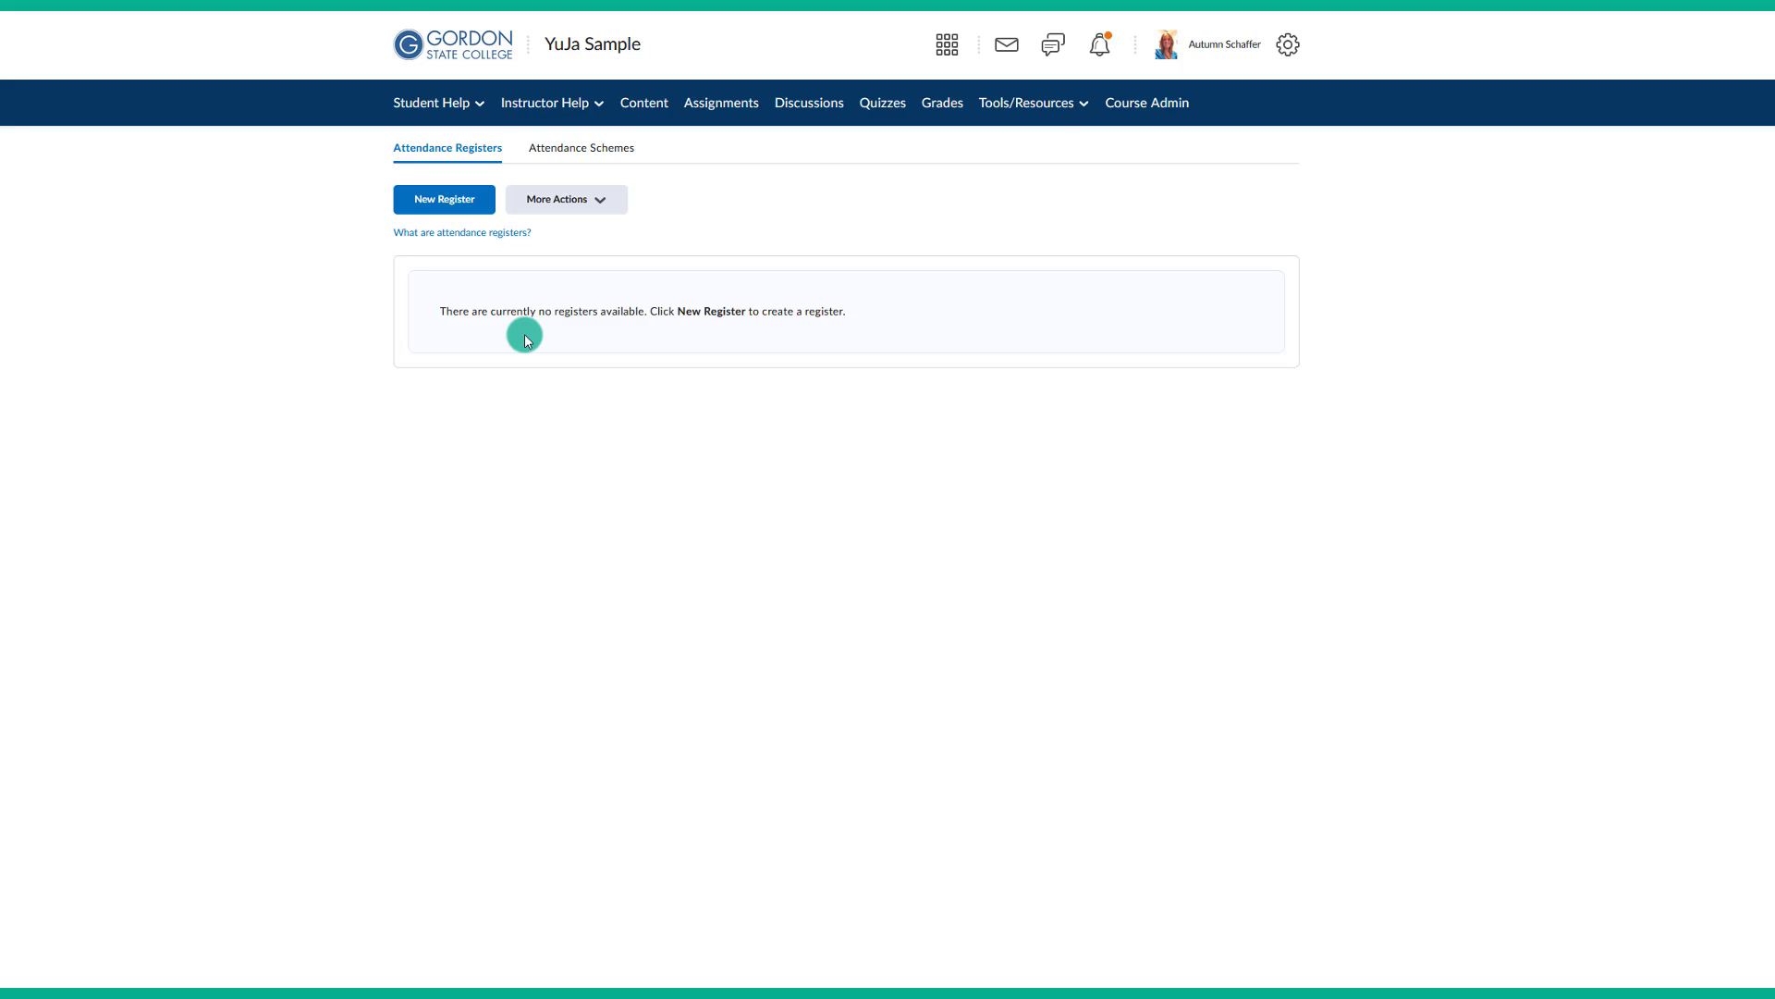
# Step: Create a register named Attendance using New Training Scheme with 50% cause for concern
pyautogui.click(452, 209)
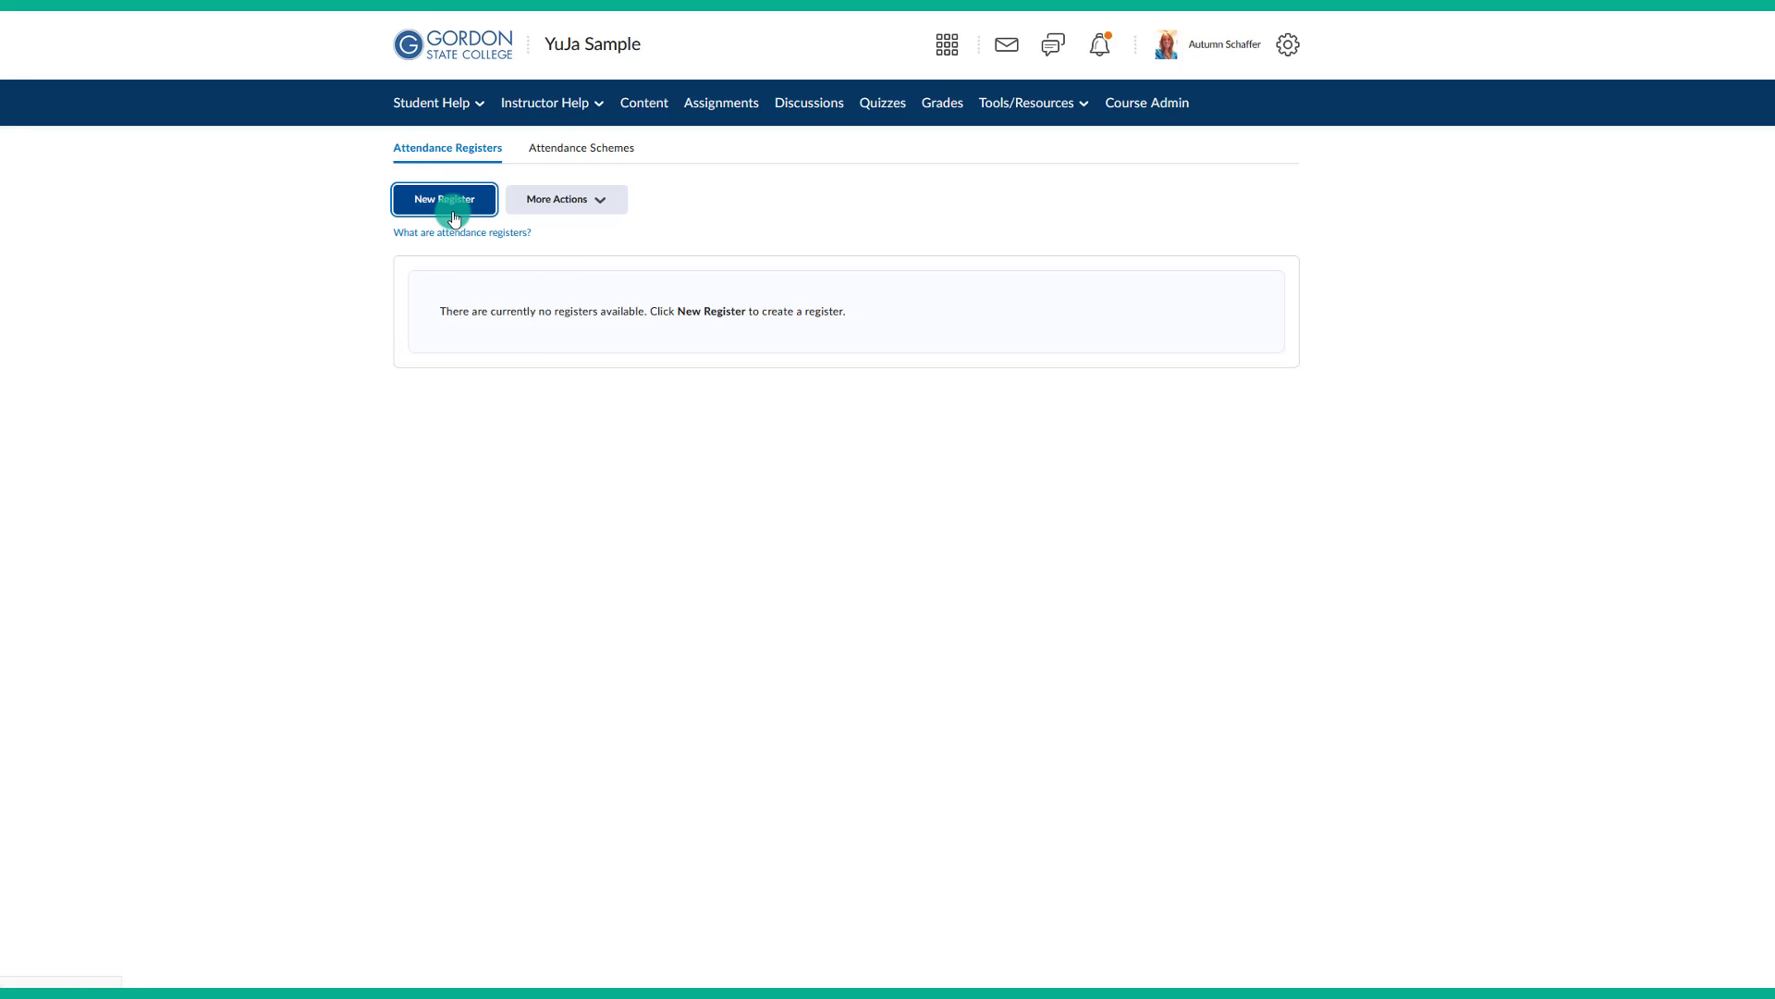
pyautogui.click(435, 266)
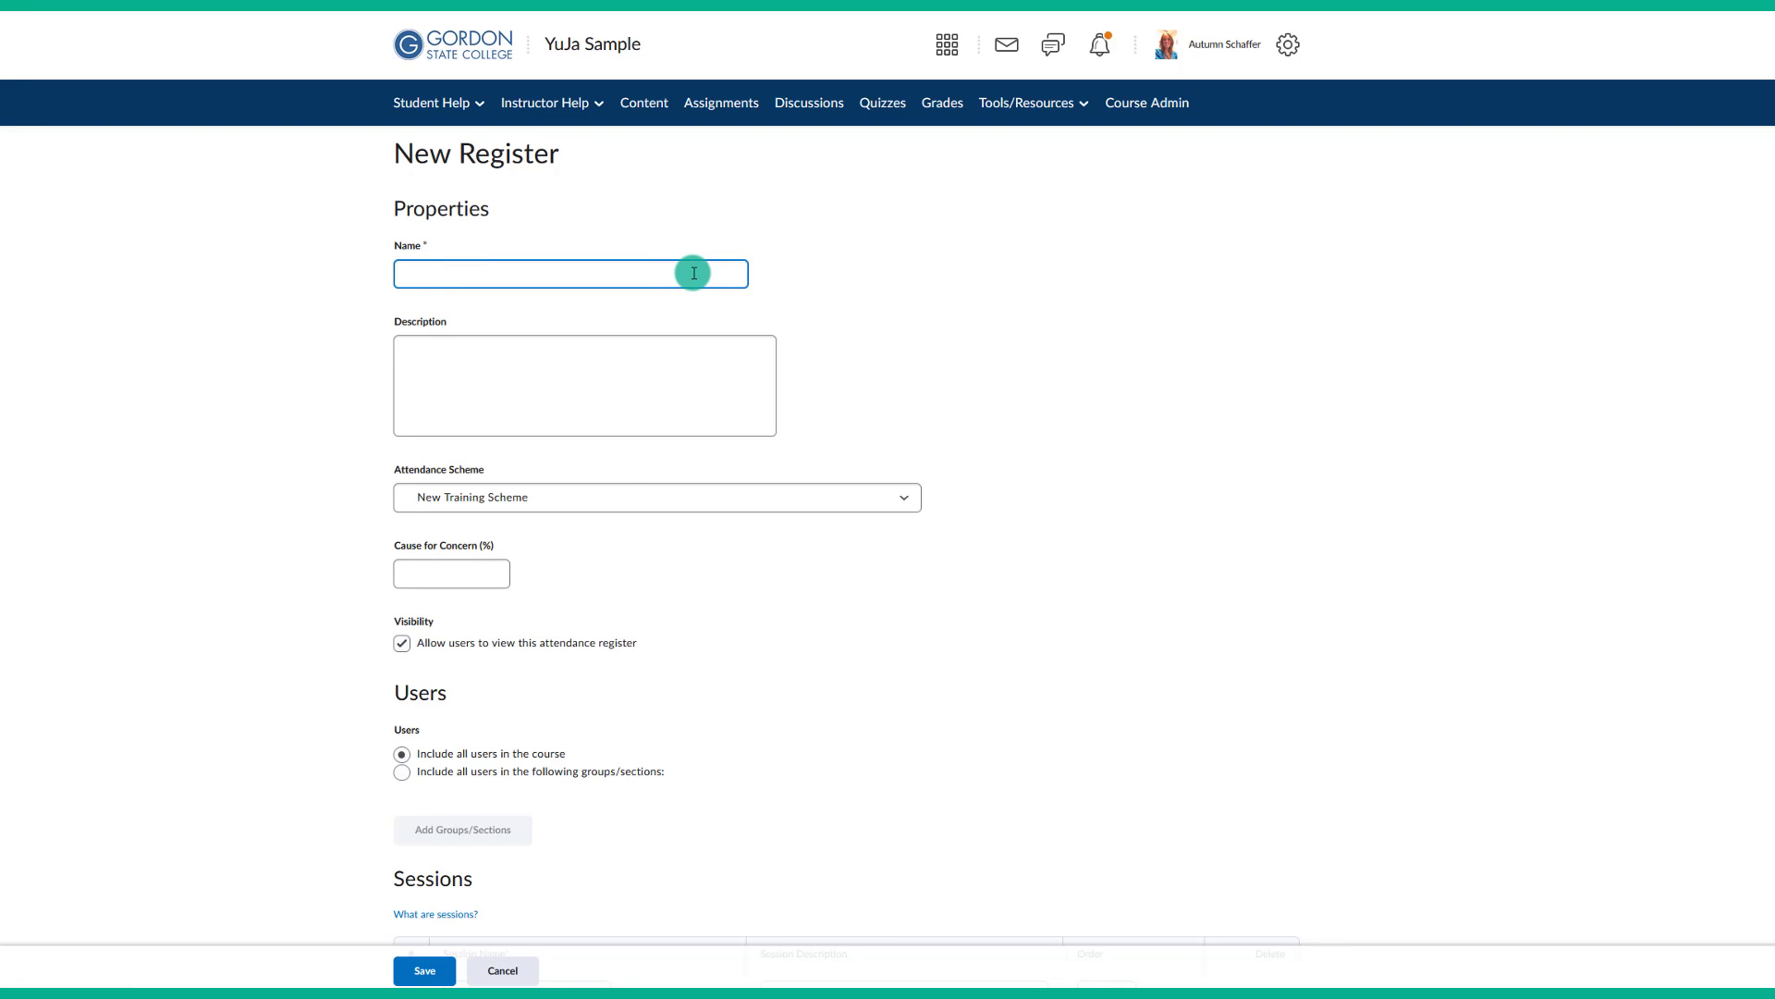
pyautogui.write('Attendance')
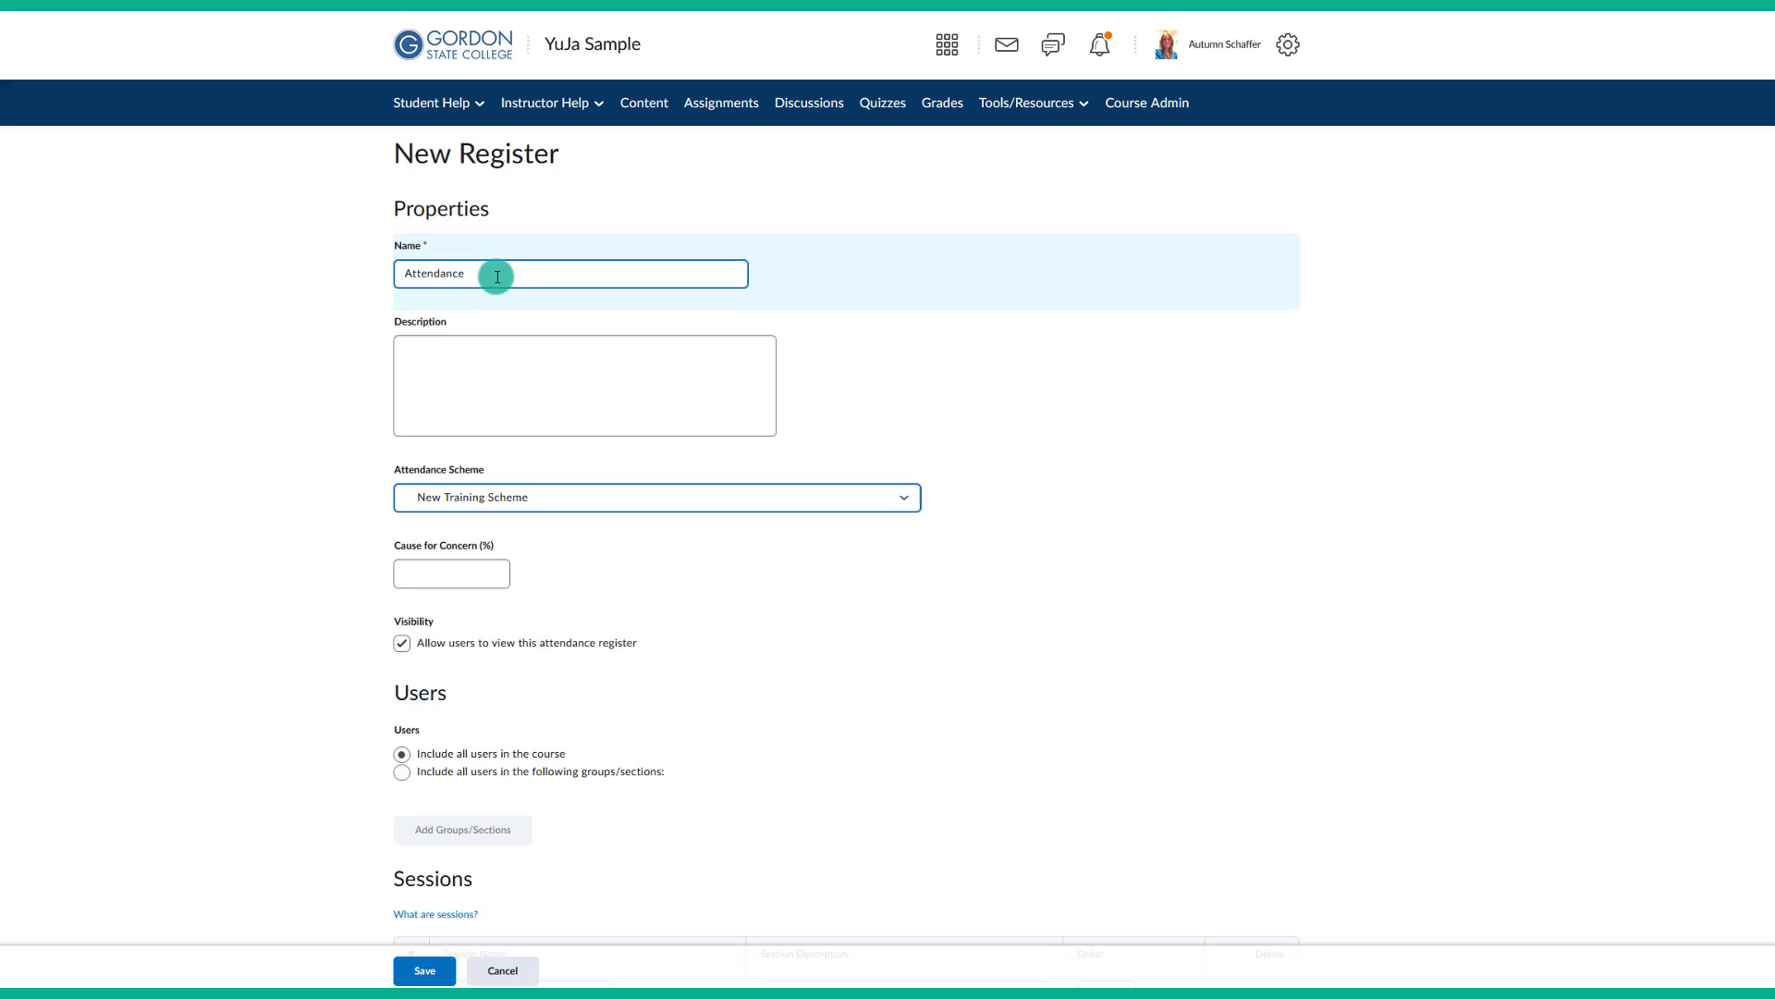
pyautogui.click(519, 501)
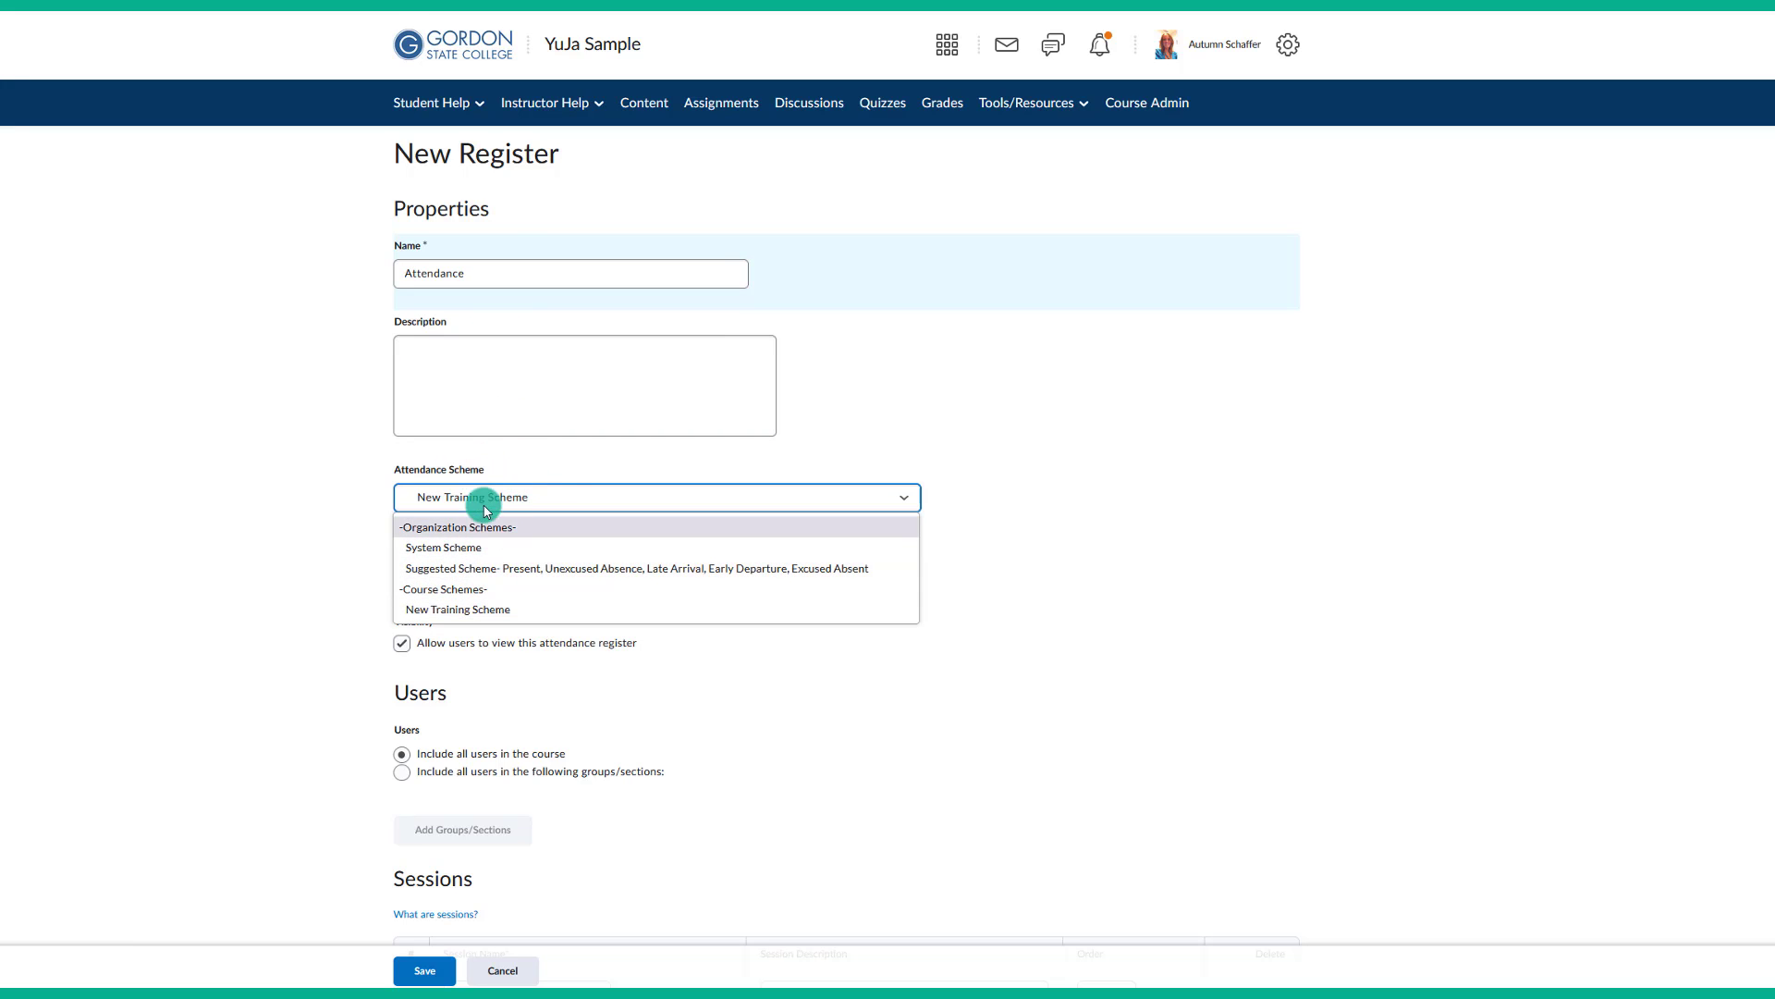
pyautogui.click(508, 610)
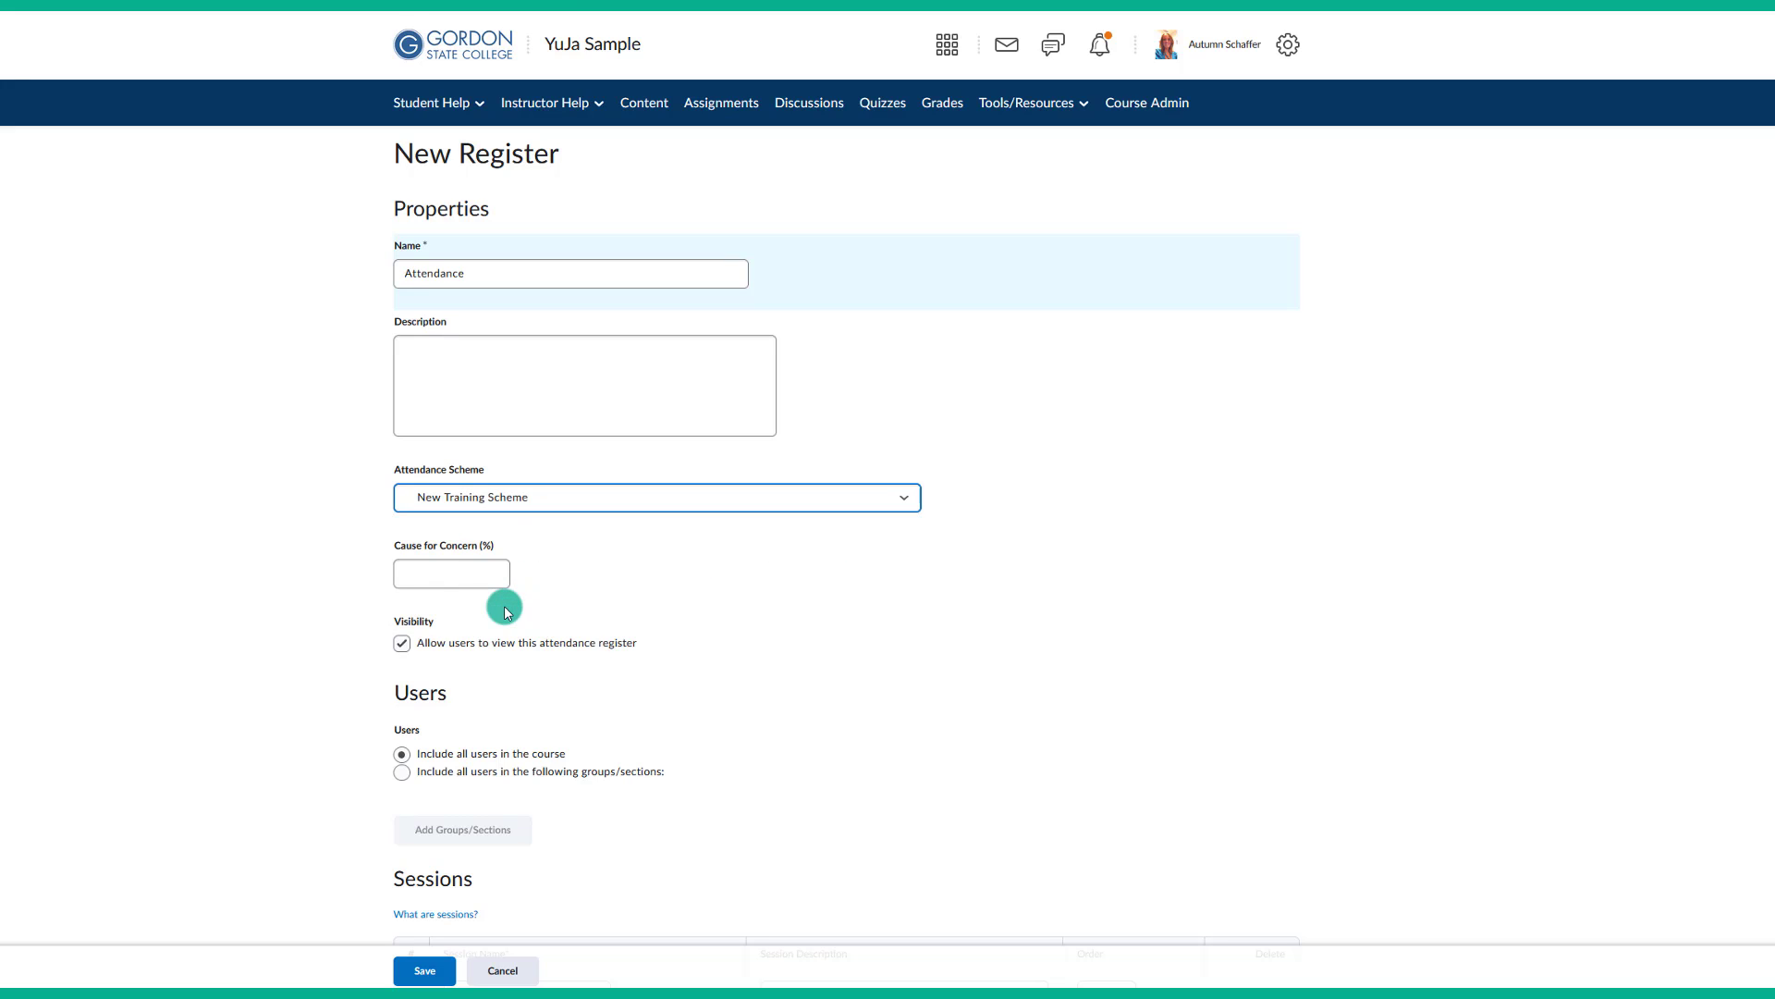
pyautogui.click(448, 576)
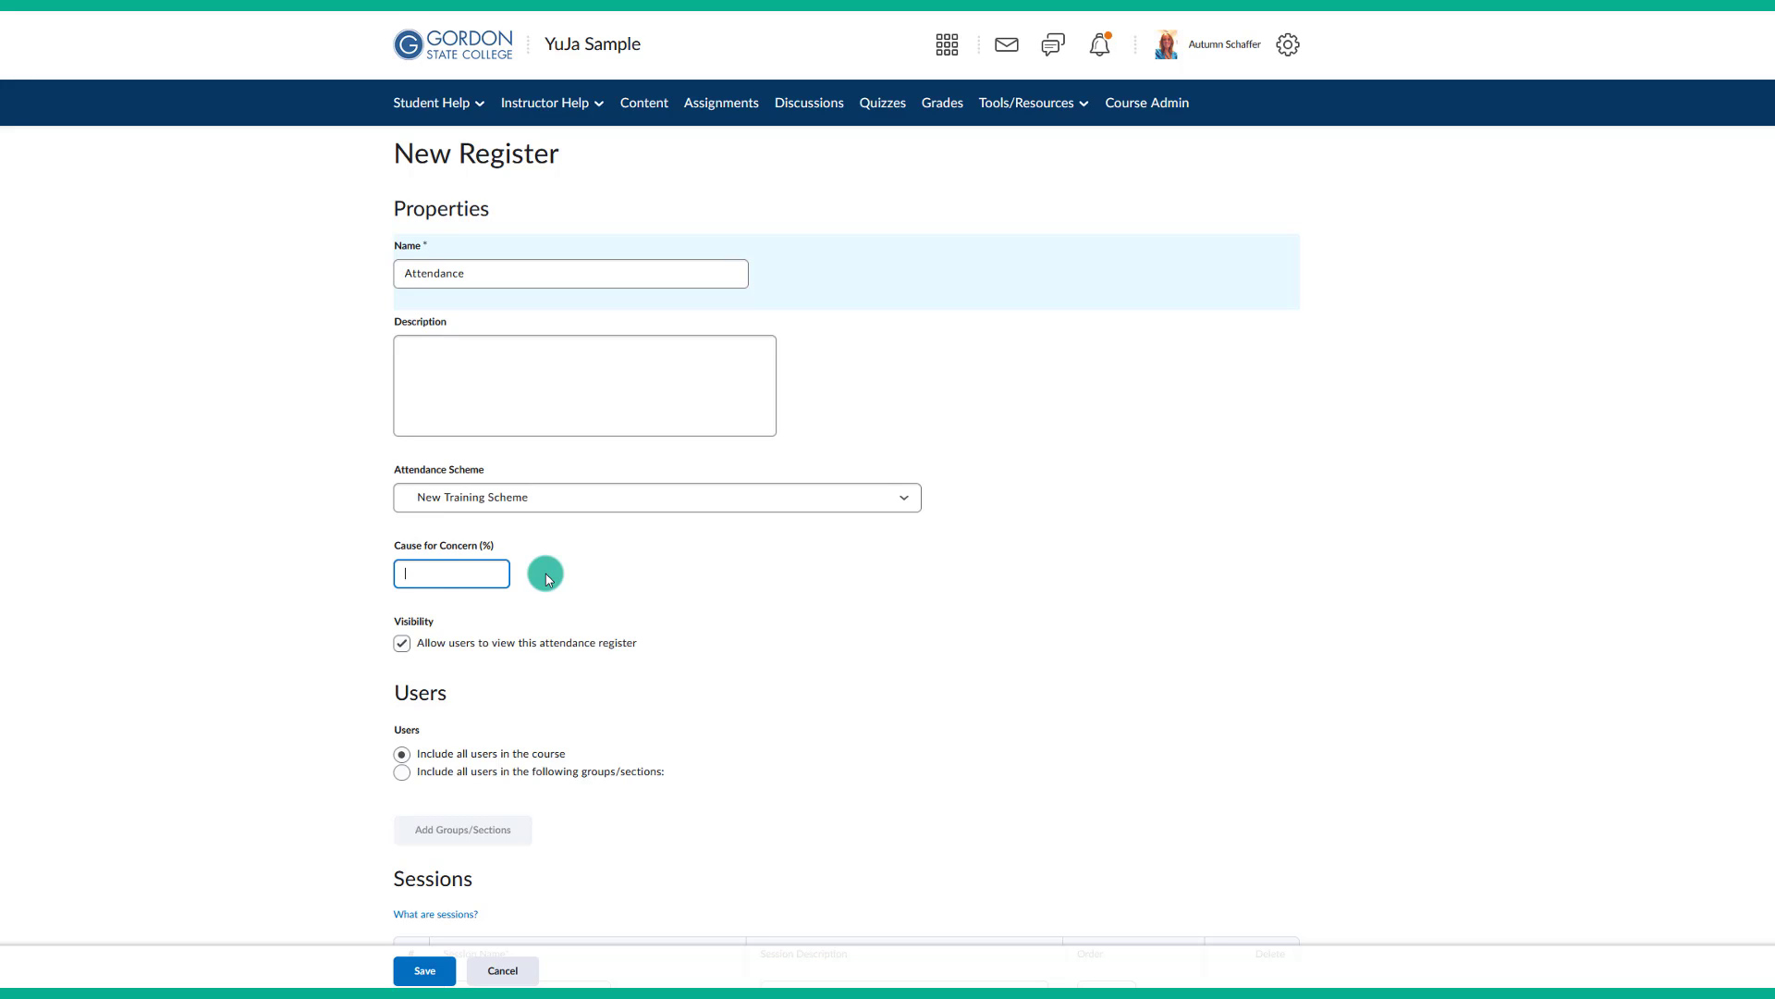
pyautogui.write('50')
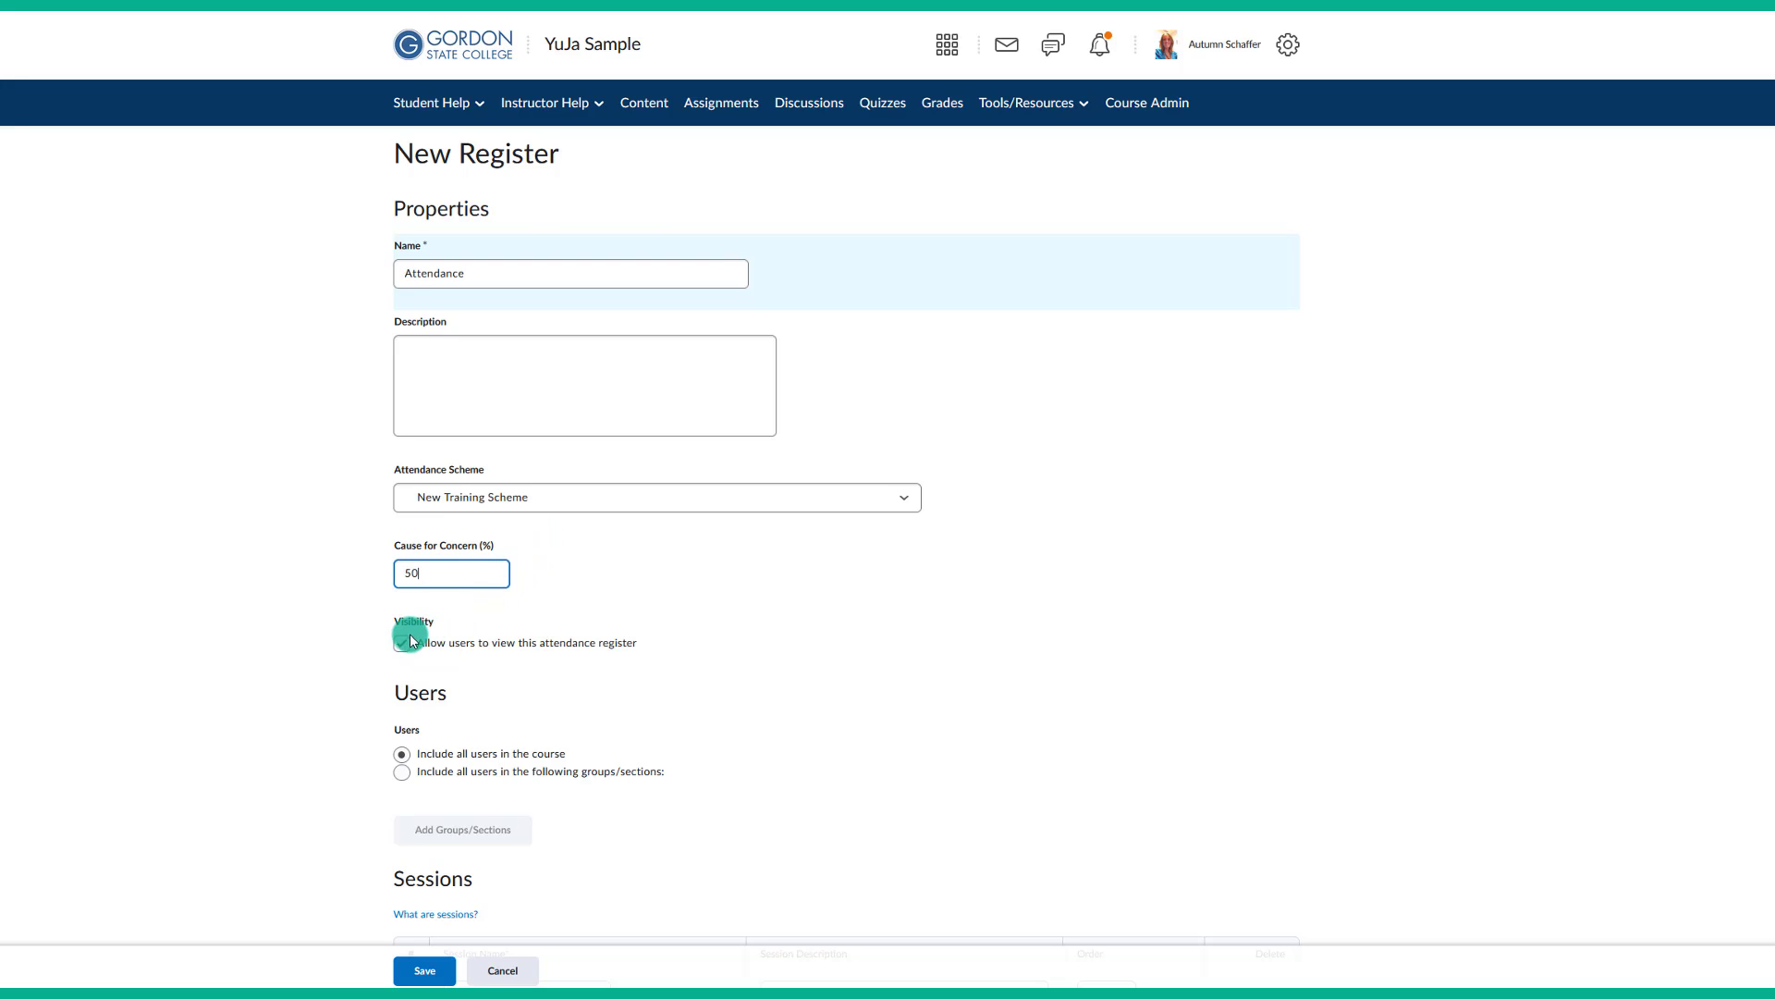
pyautogui.scroll(-1, 434, 652)
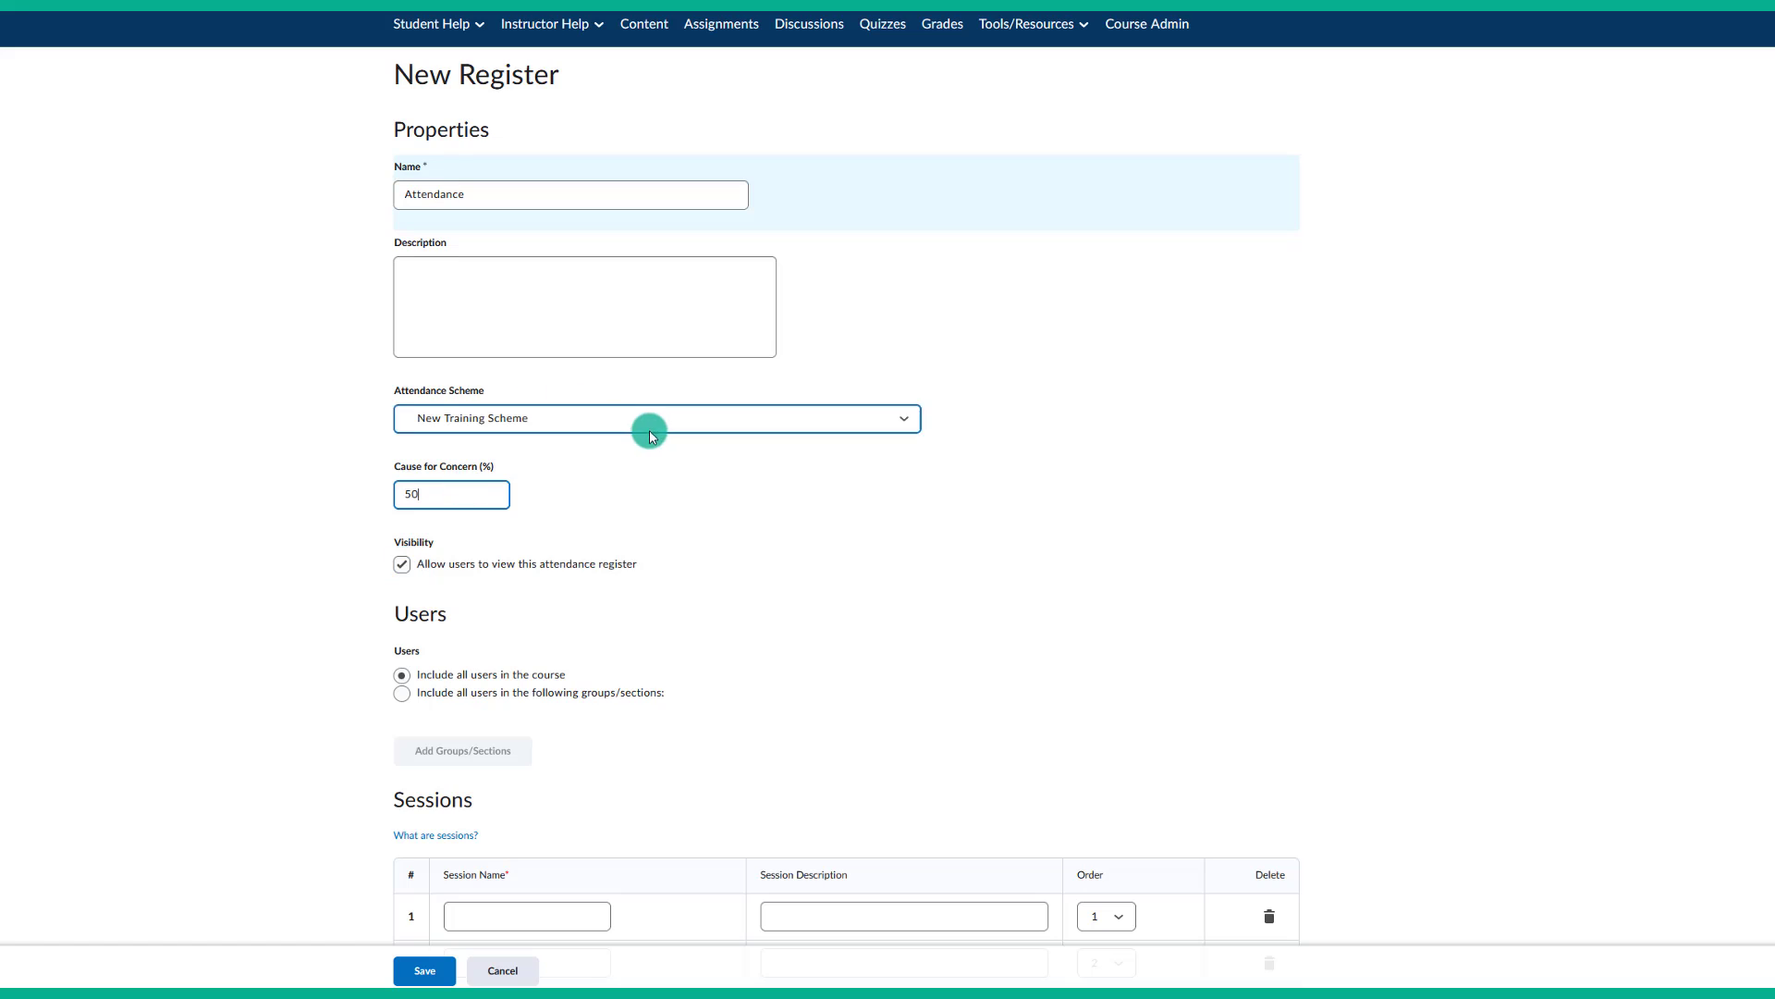
# Step: Begin labelling the first sessions with dates such as 10/19
pyautogui.scroll(-2, 655, 431)
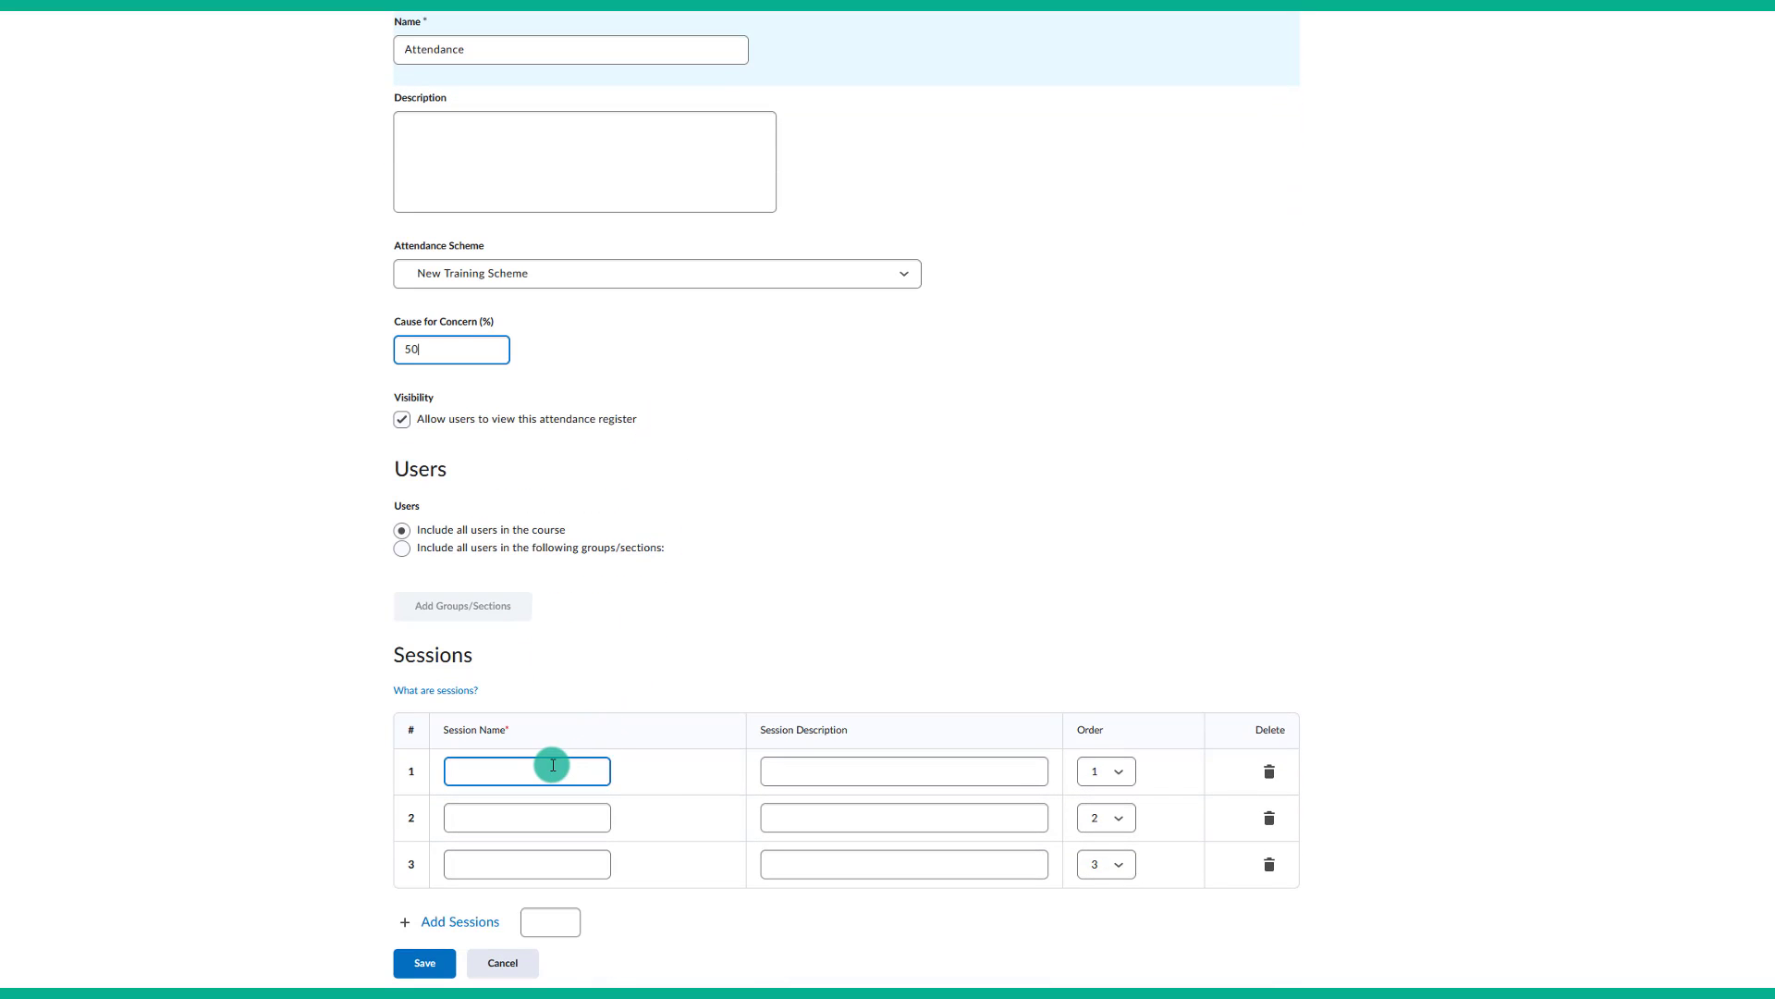
pyautogui.click(859, 771)
pyautogui.click(873, 821)
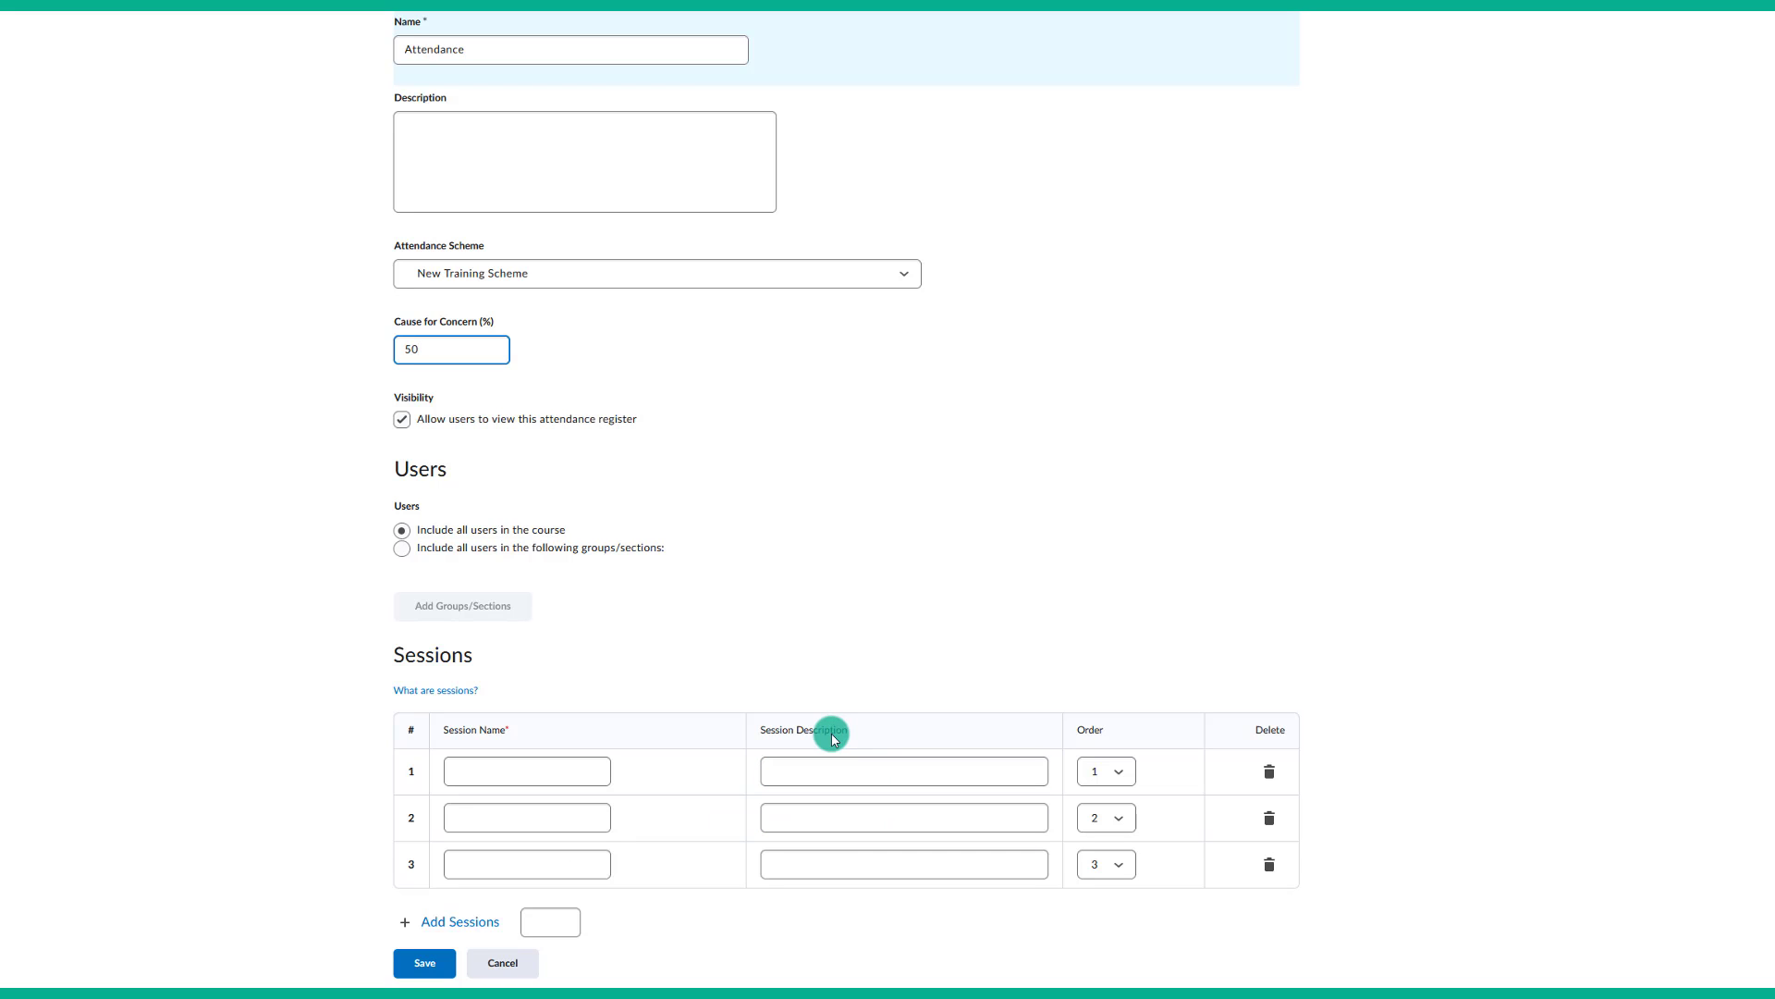
pyautogui.click(563, 776)
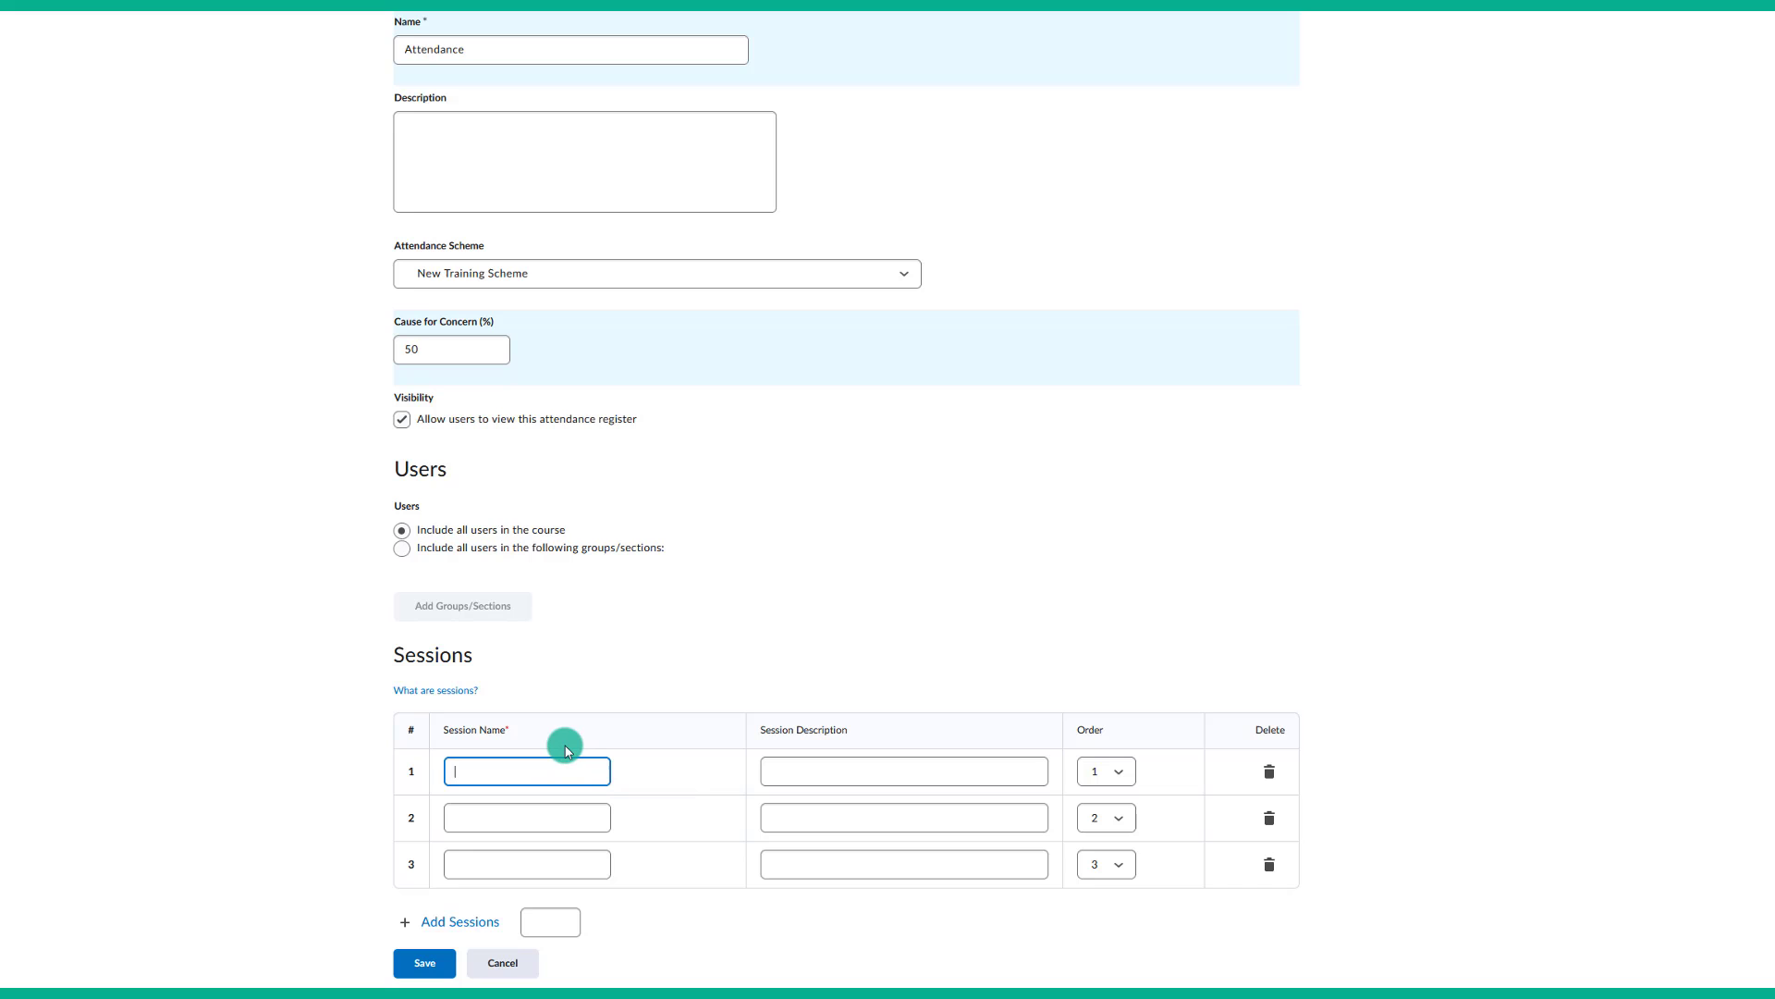
pyautogui.write('10/19')
pyautogui.click(490, 823)
pyautogui.write('10/21')
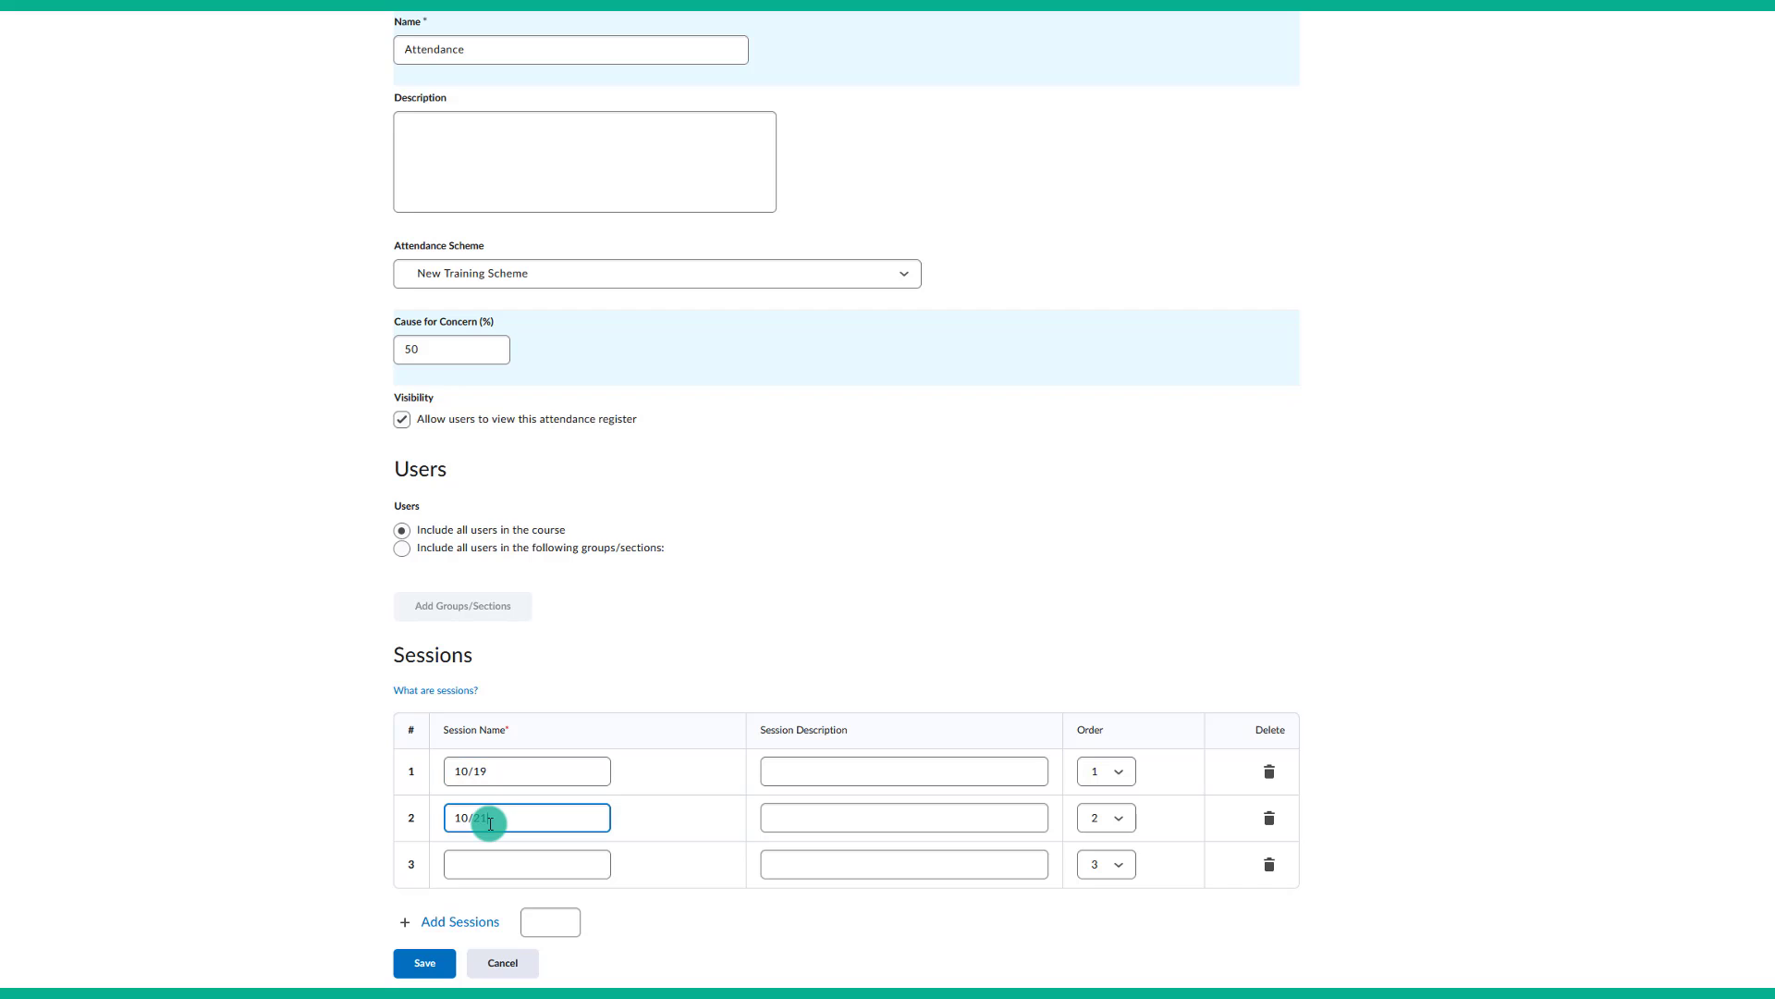
pyautogui.click(476, 859)
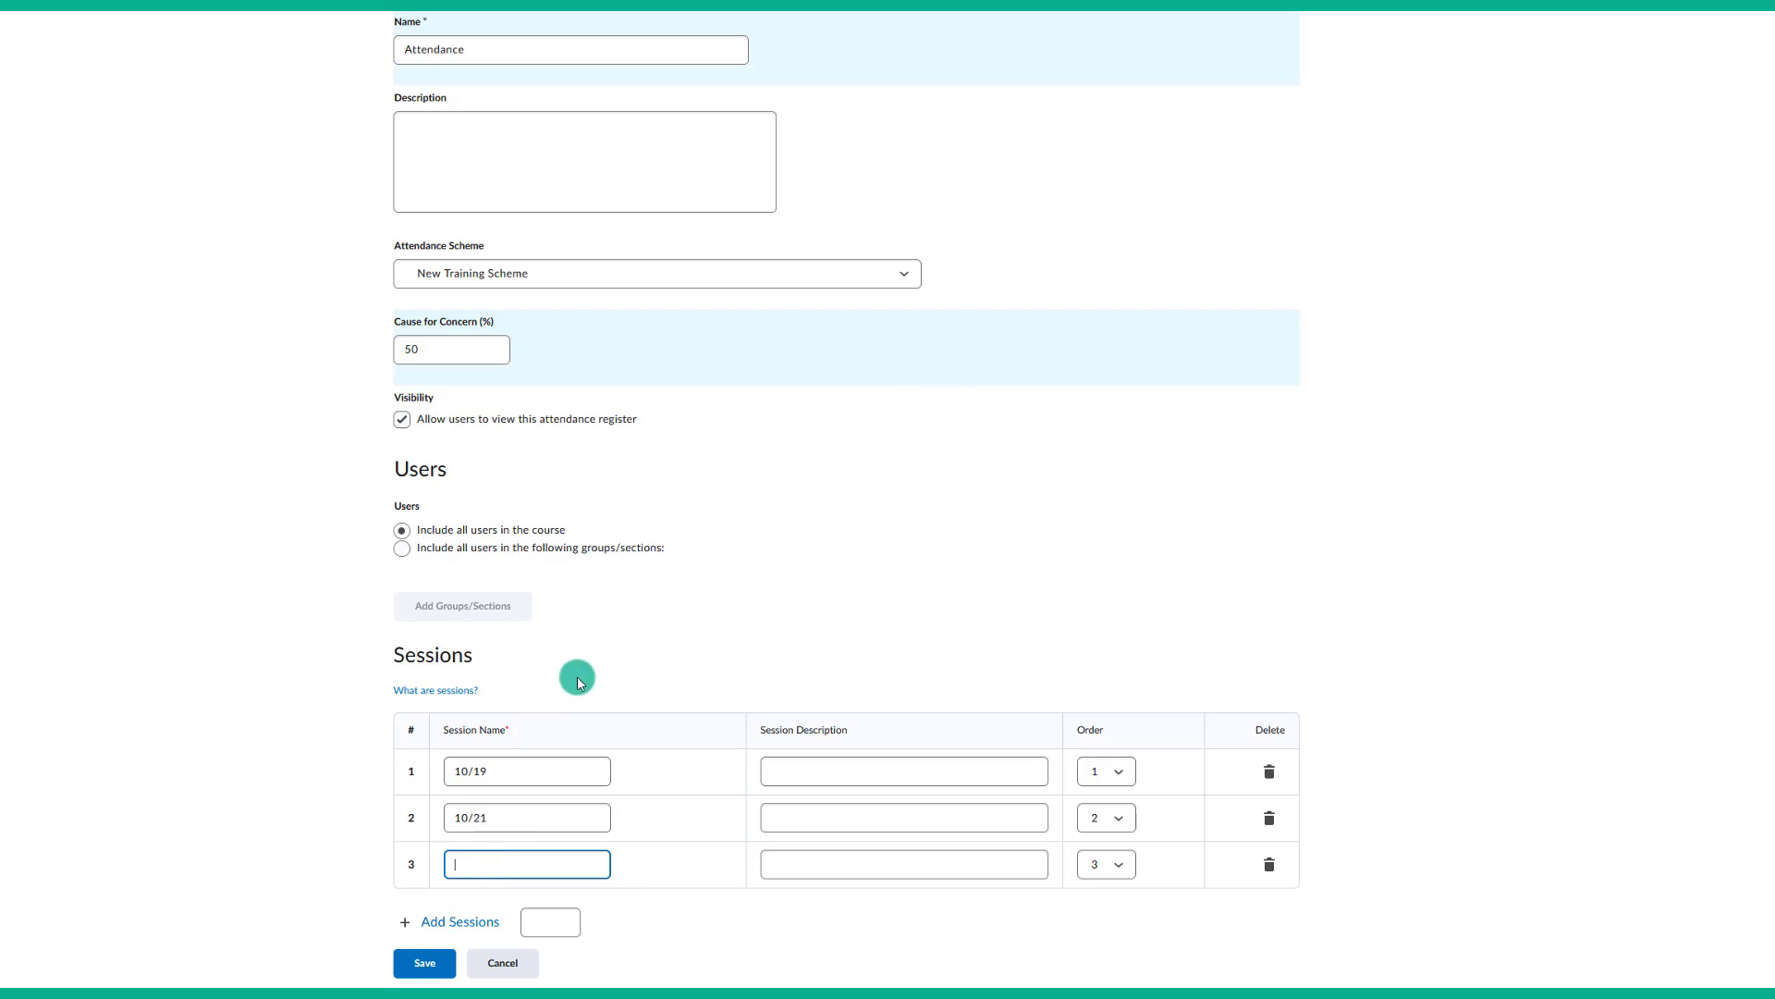
# Step: Rename the first three sessions Day 1, Day 2 and Day 3, then add 3 sessions and save
pyautogui.moveTo(496, 769); pyautogui.dragTo(397, 765)
pyautogui.write('Day 1')
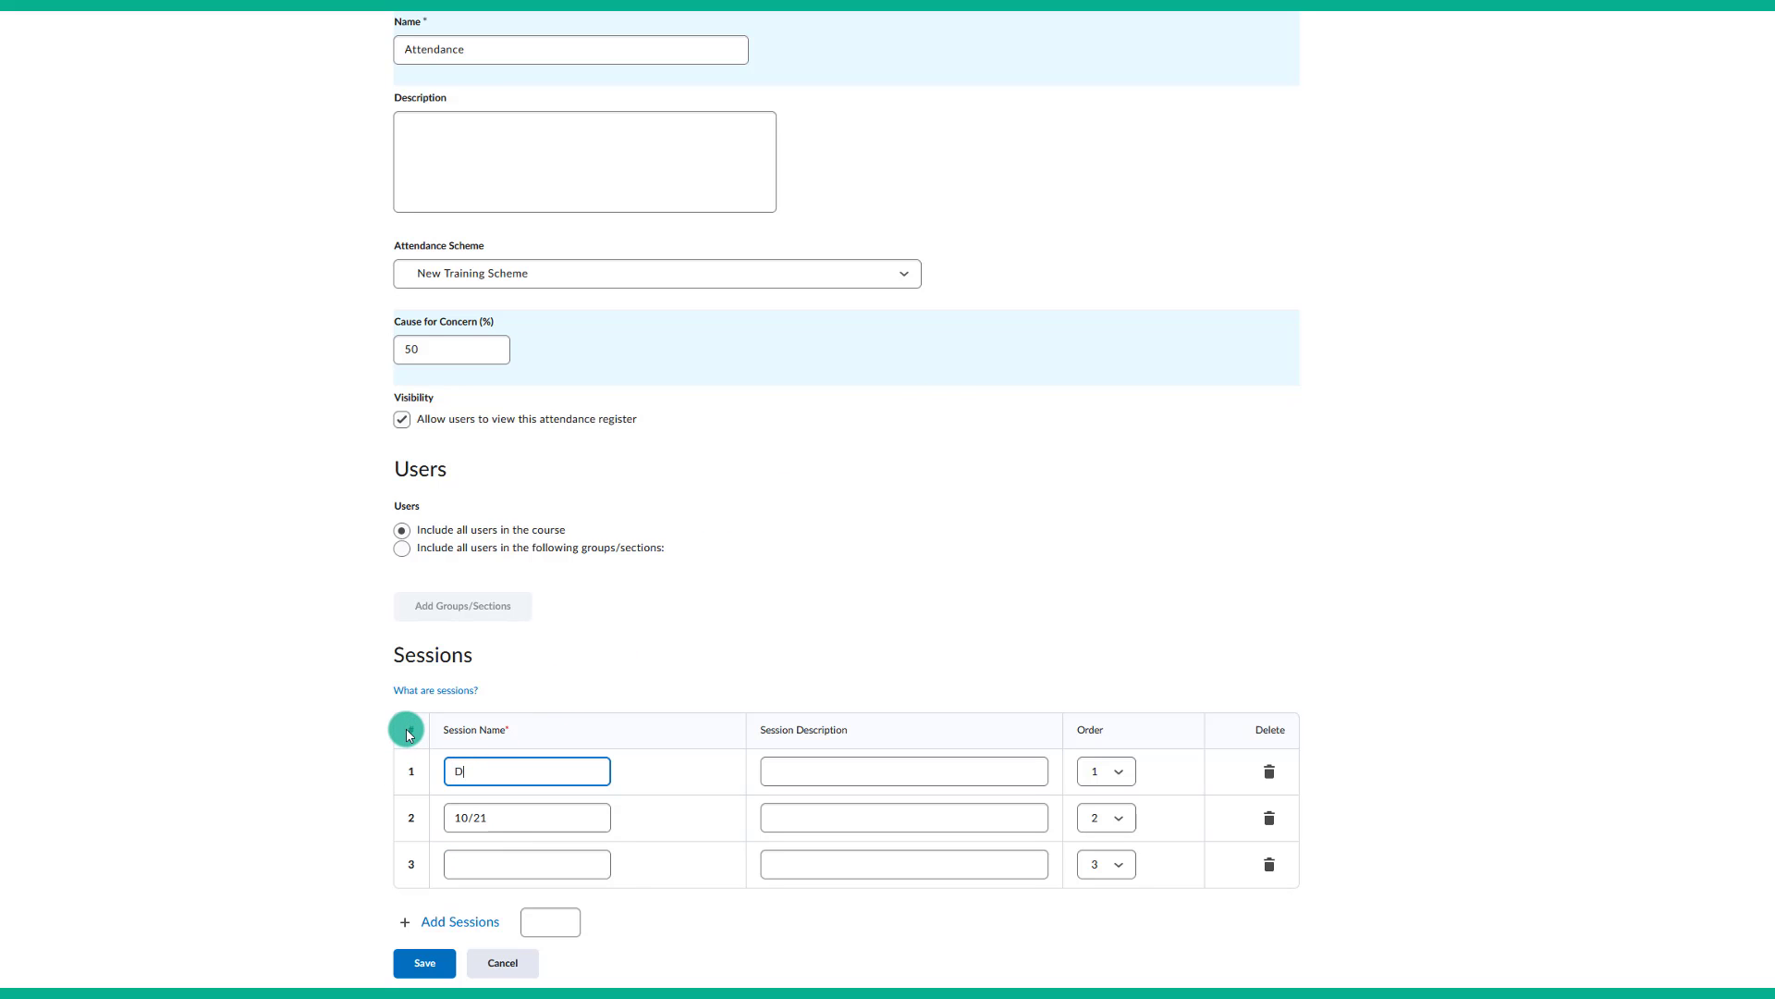
pyautogui.click(490, 811)
pyautogui.moveTo(490, 811); pyautogui.dragTo(429, 818)
pyautogui.write('Day 2')
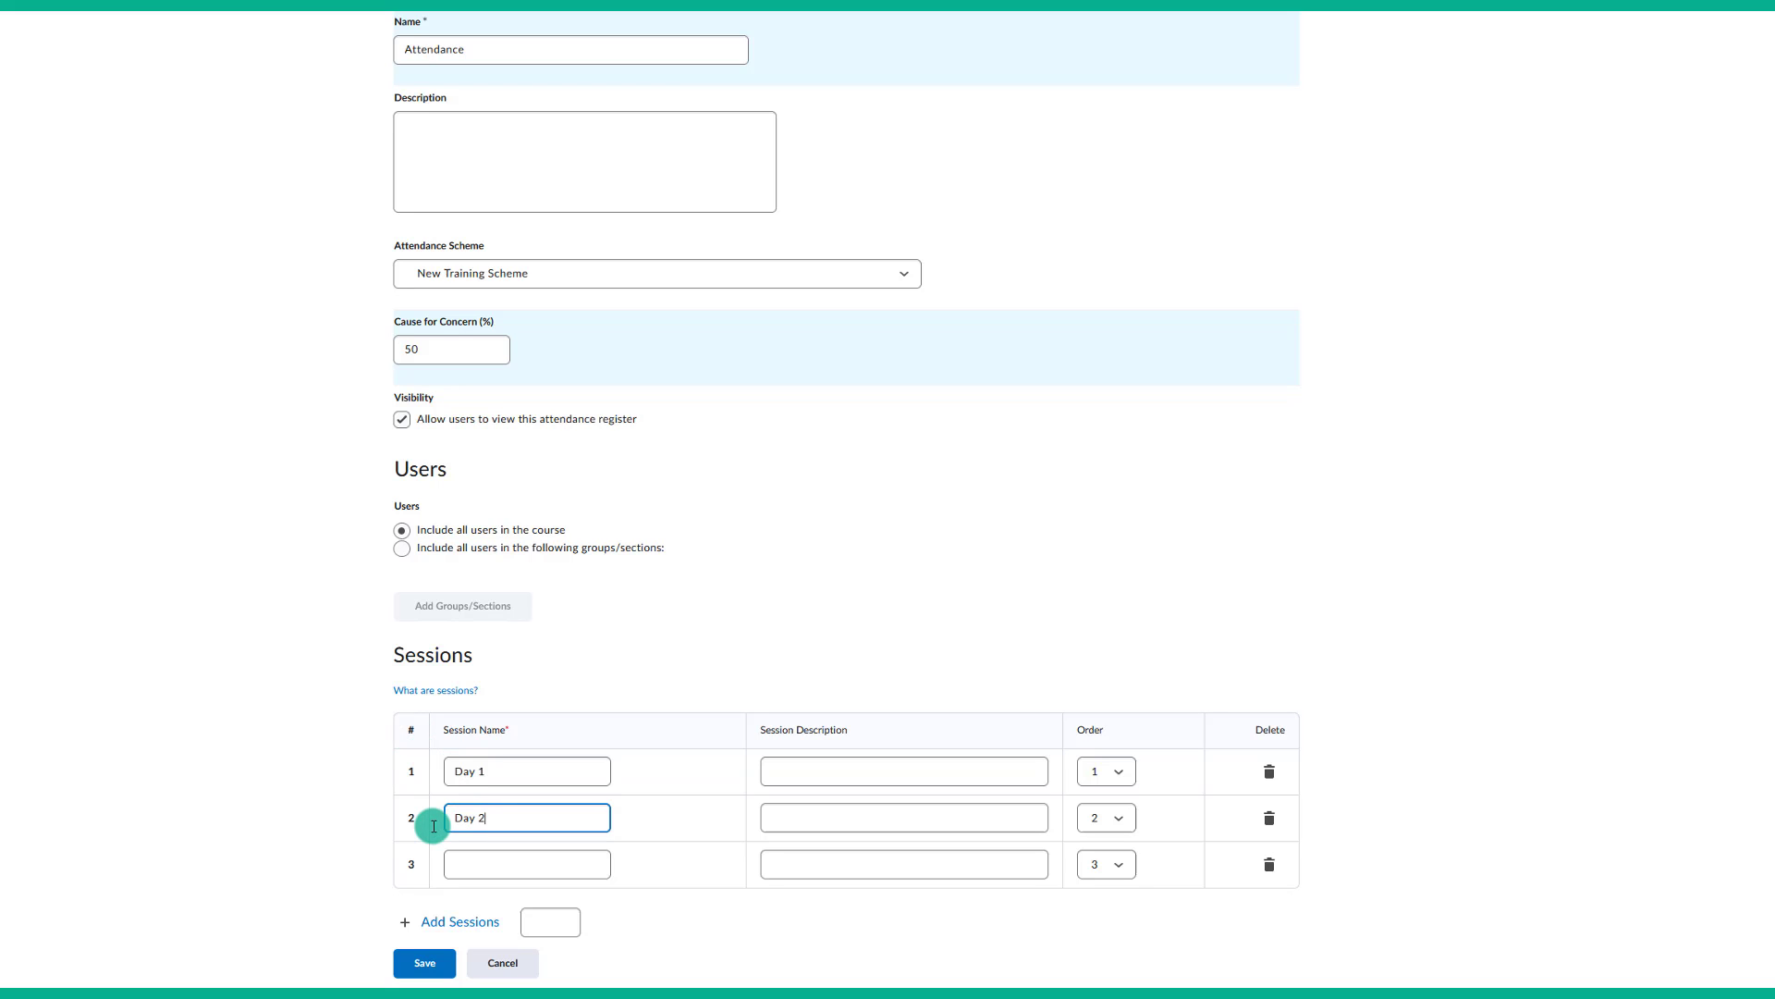
pyautogui.click(446, 858)
pyautogui.write('Day 3')
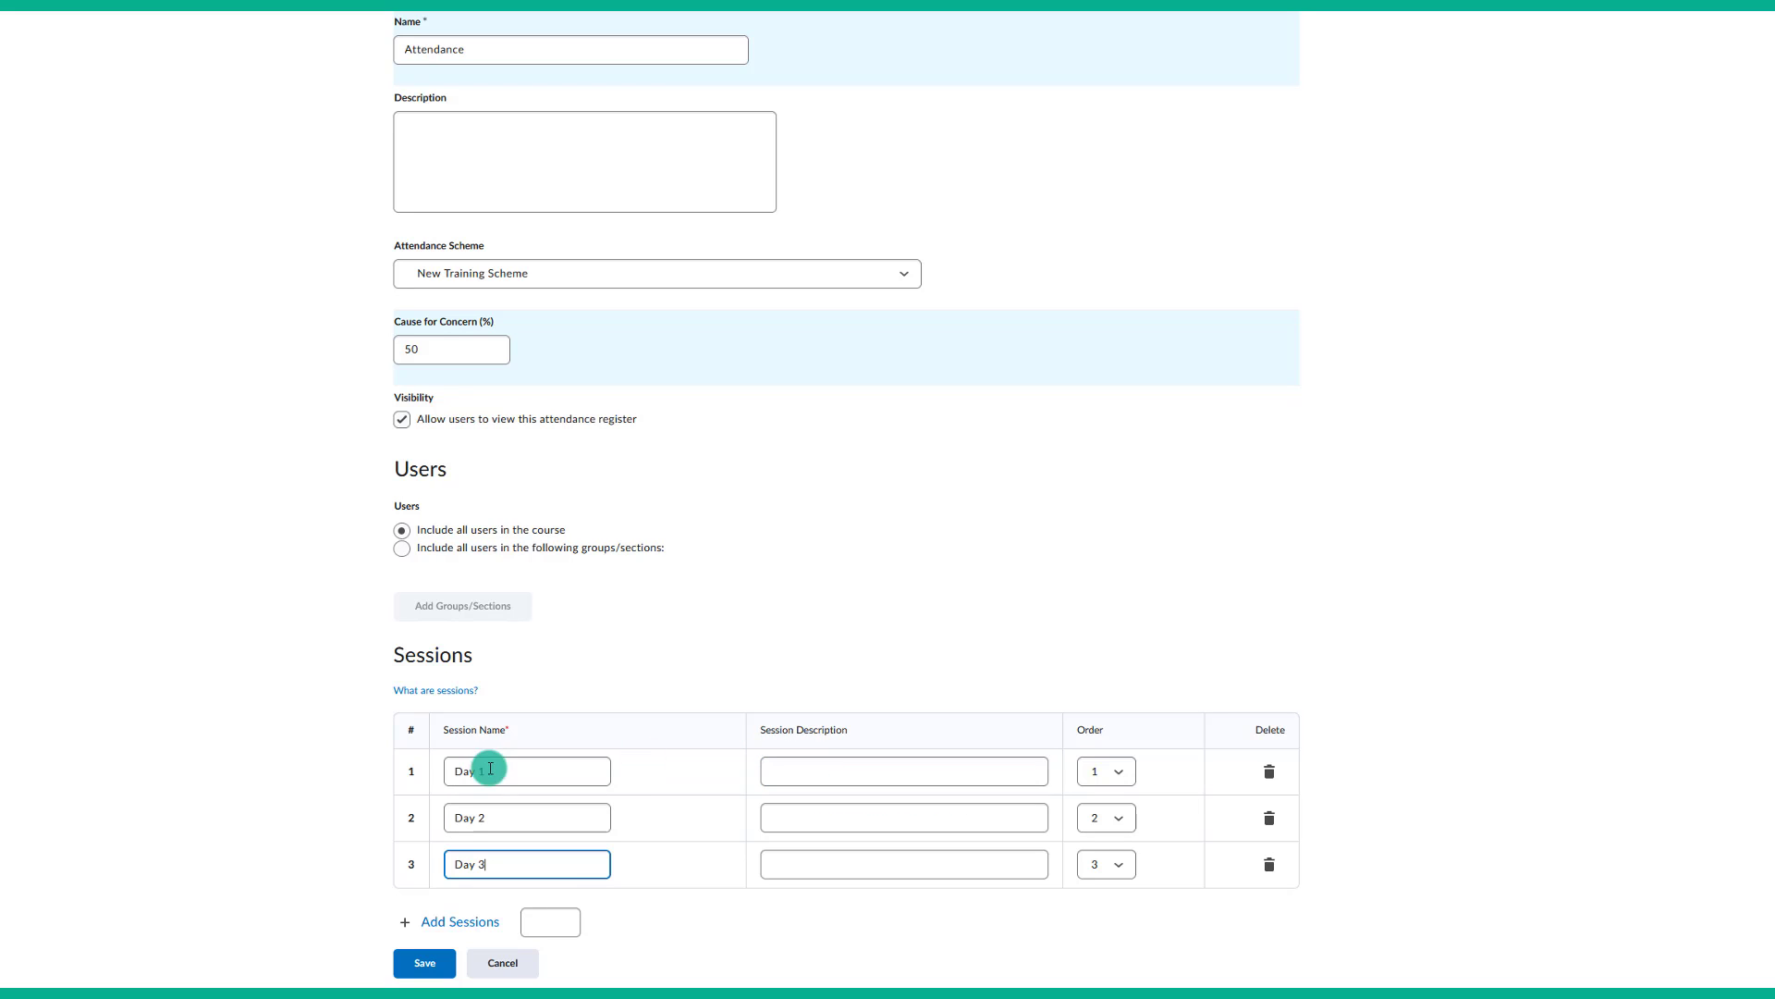
pyautogui.click(555, 924)
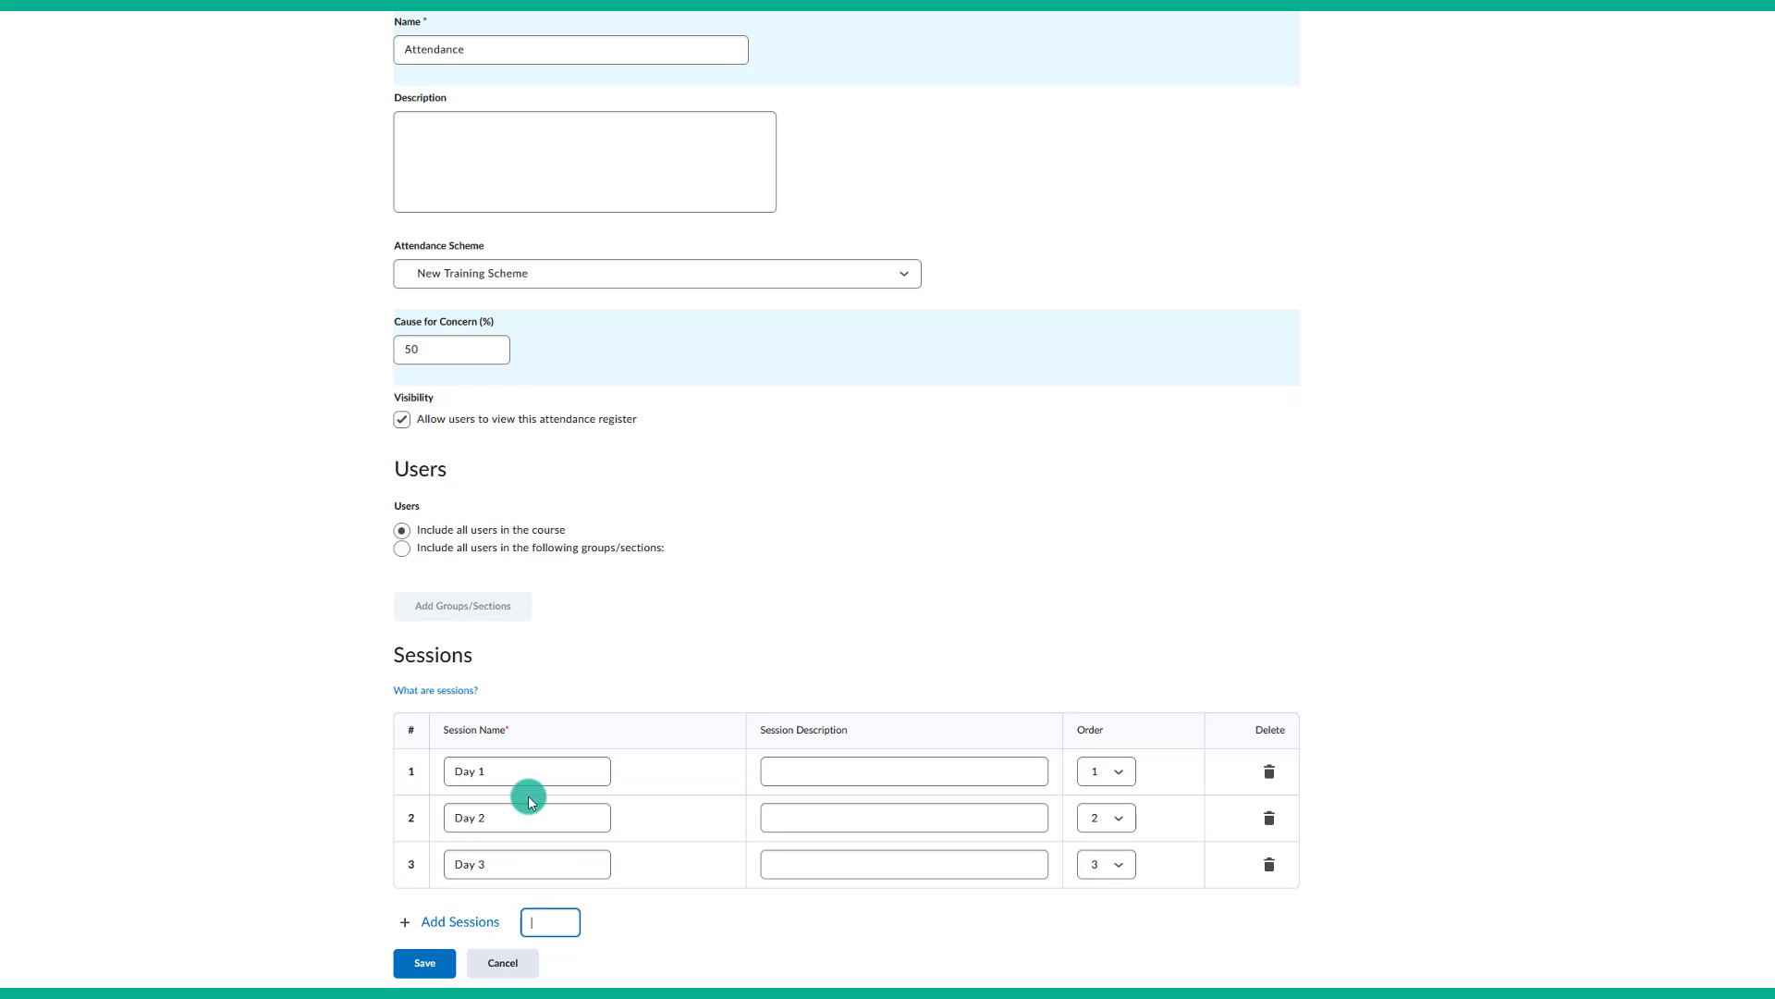
pyautogui.click(429, 921)
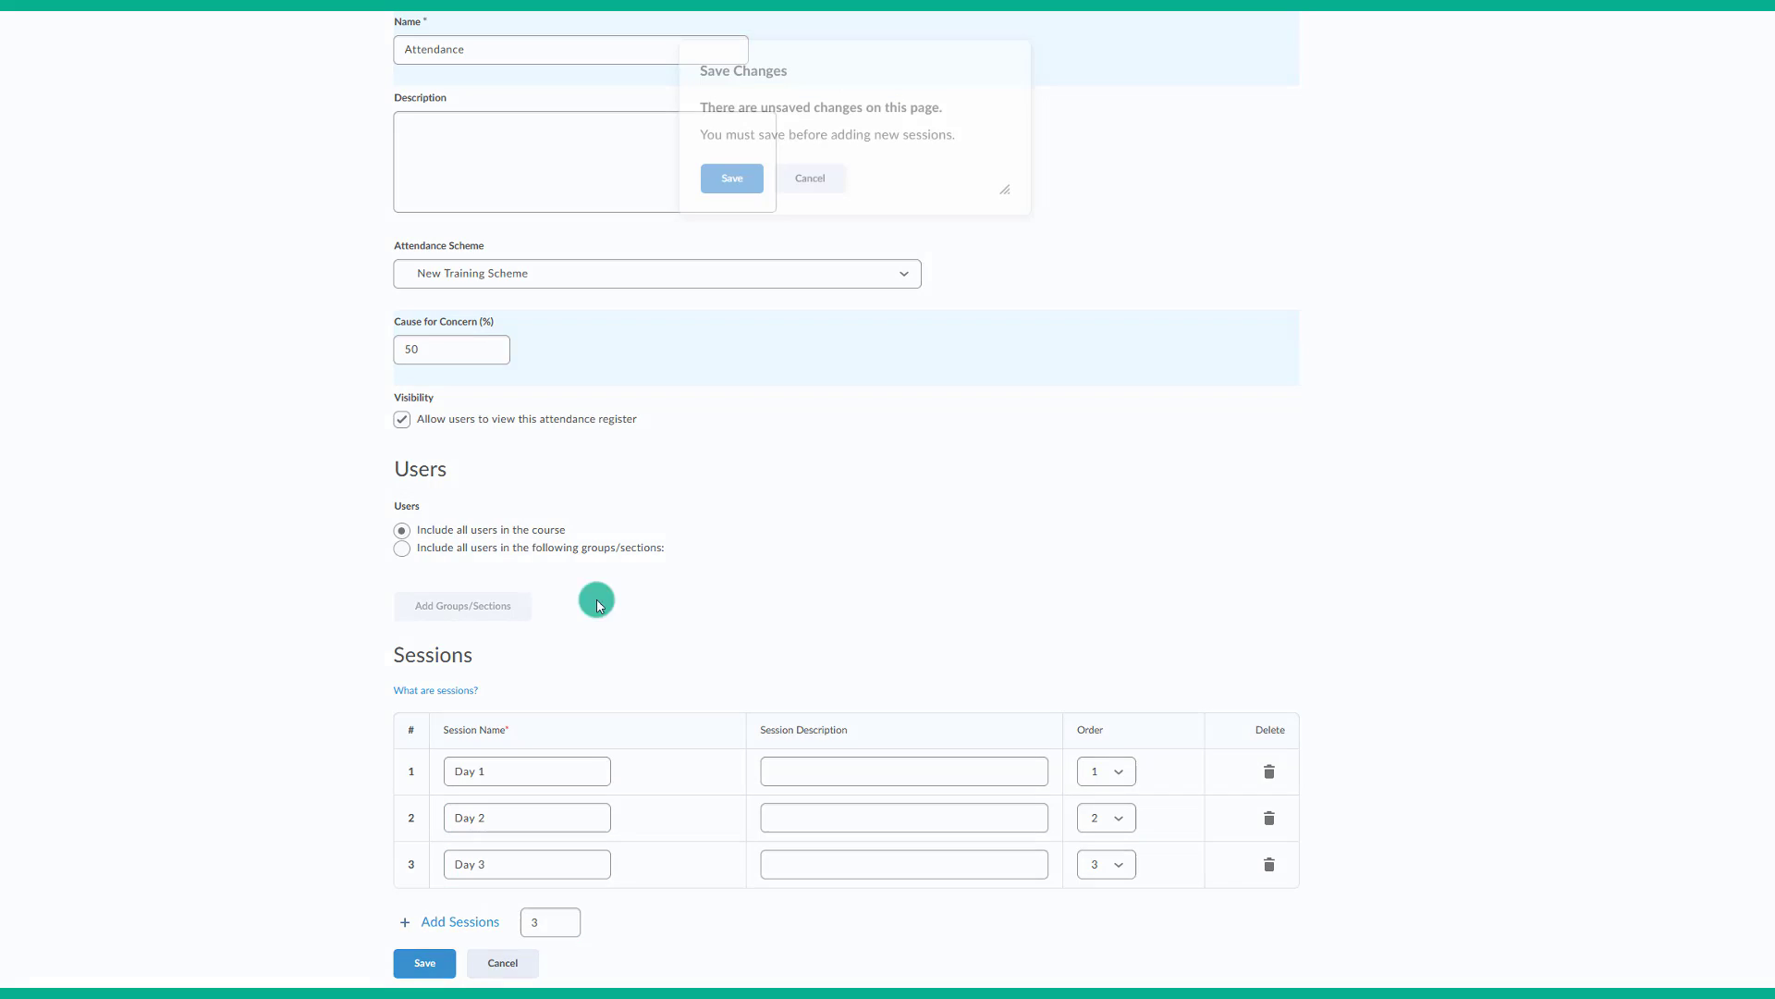
pyautogui.click(735, 200)
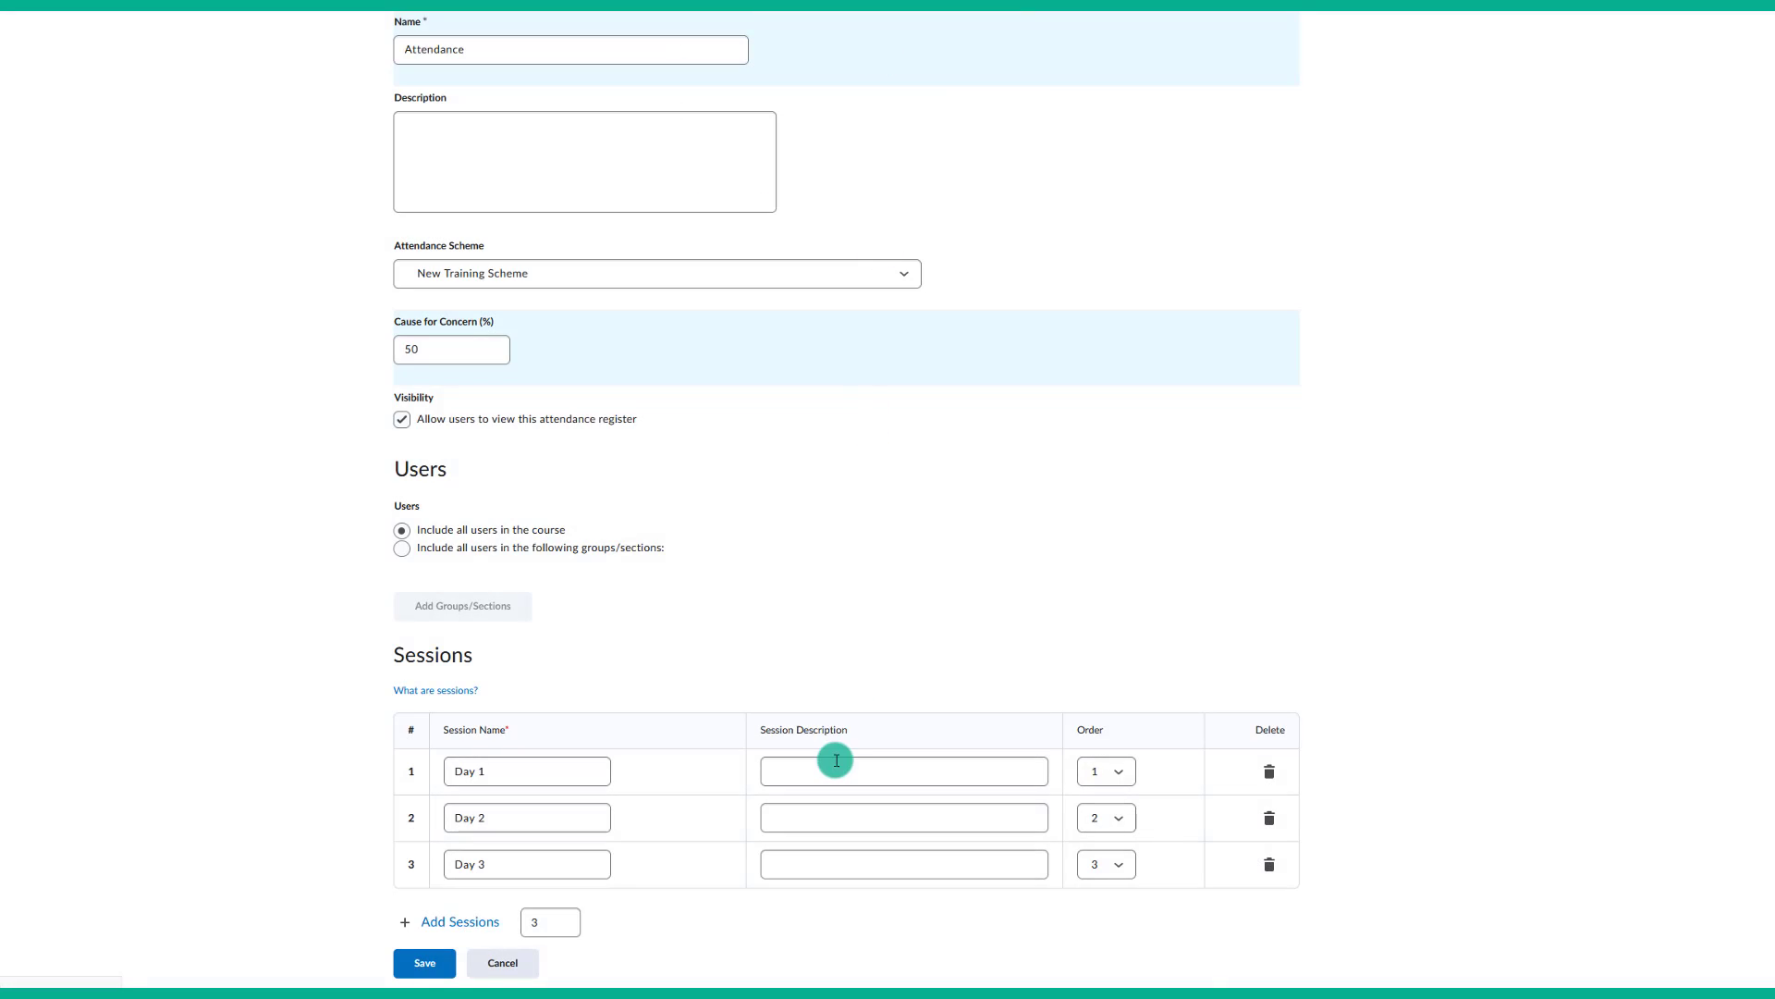
# Step: Name the new sessions Day 4, Day 5 and Day 6 and save the register
pyautogui.scroll(-4, 832, 705)
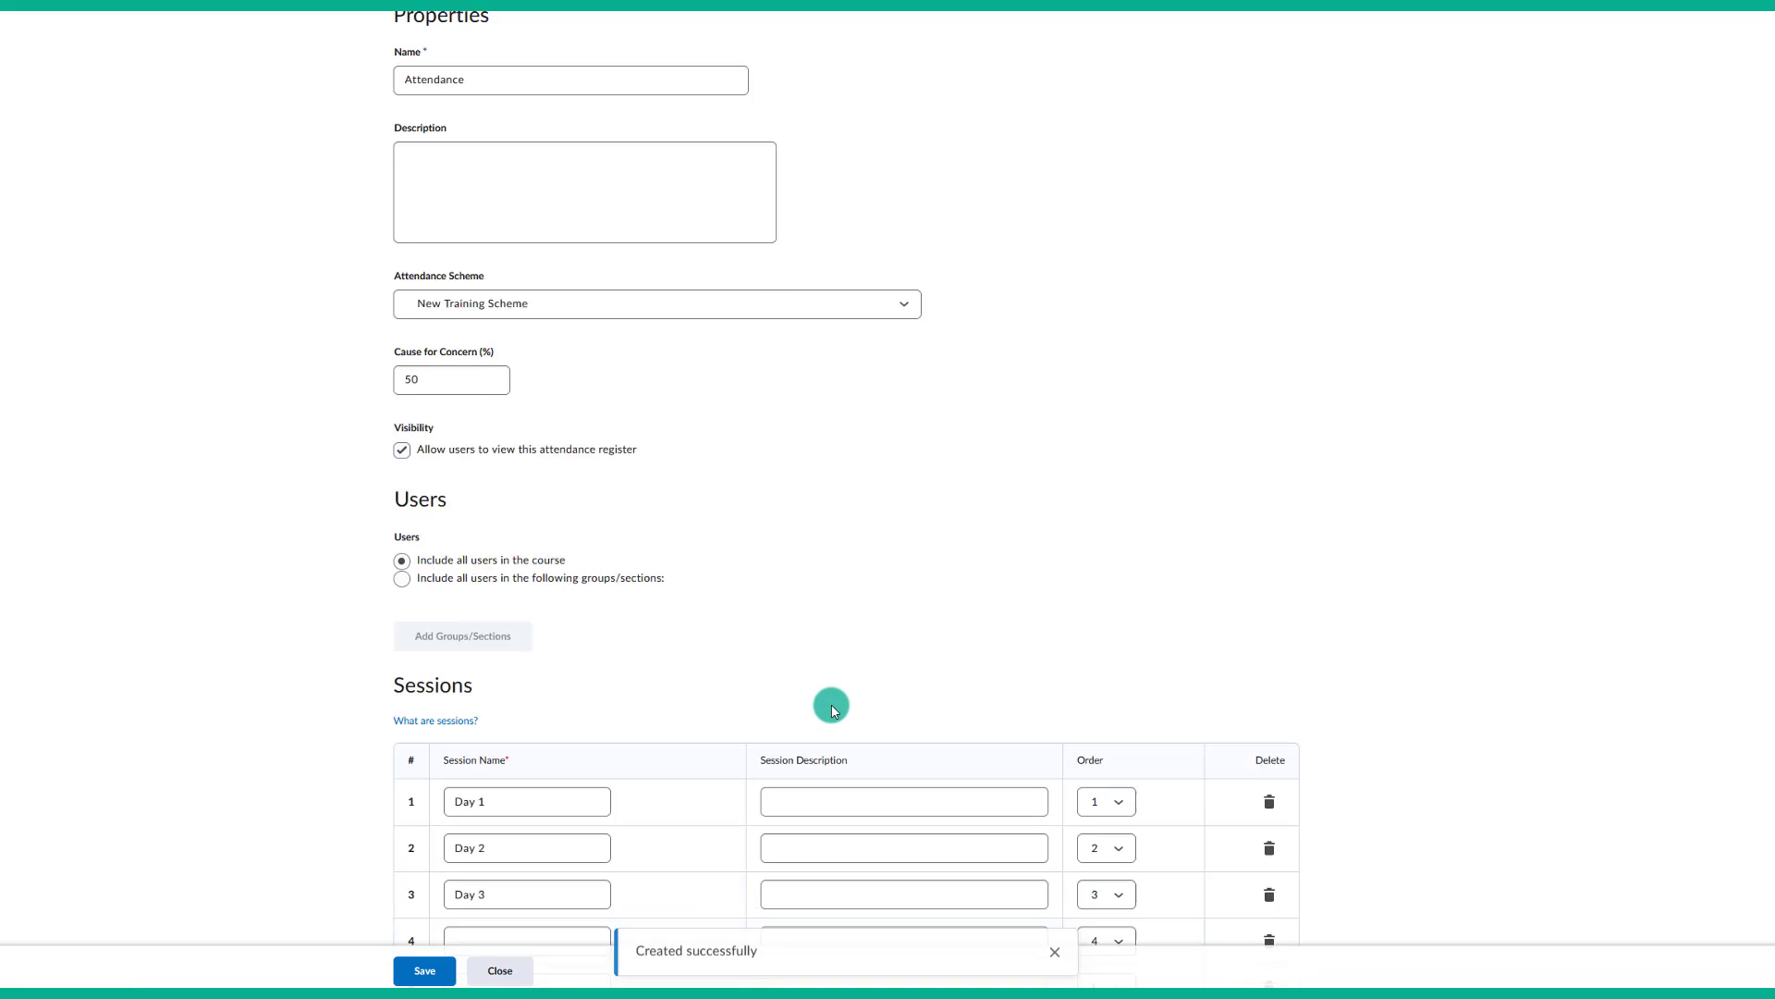
pyautogui.click(587, 777)
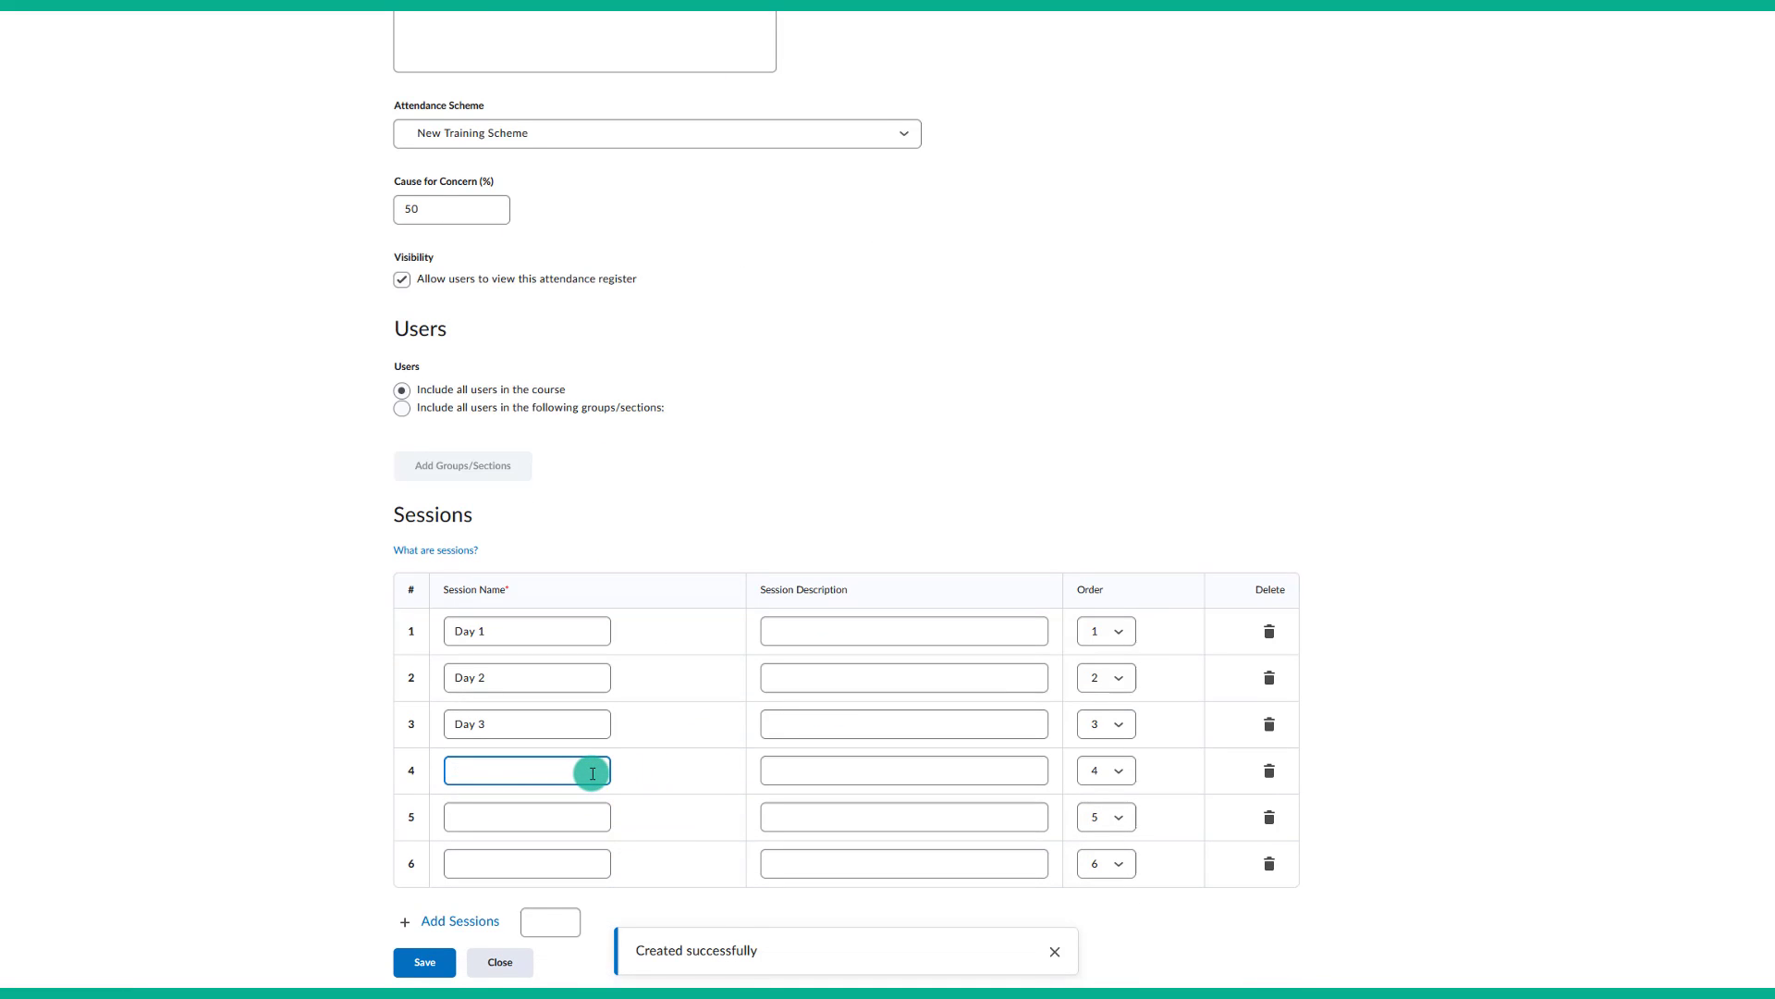
pyautogui.write('Day 4')
pyautogui.click(554, 819)
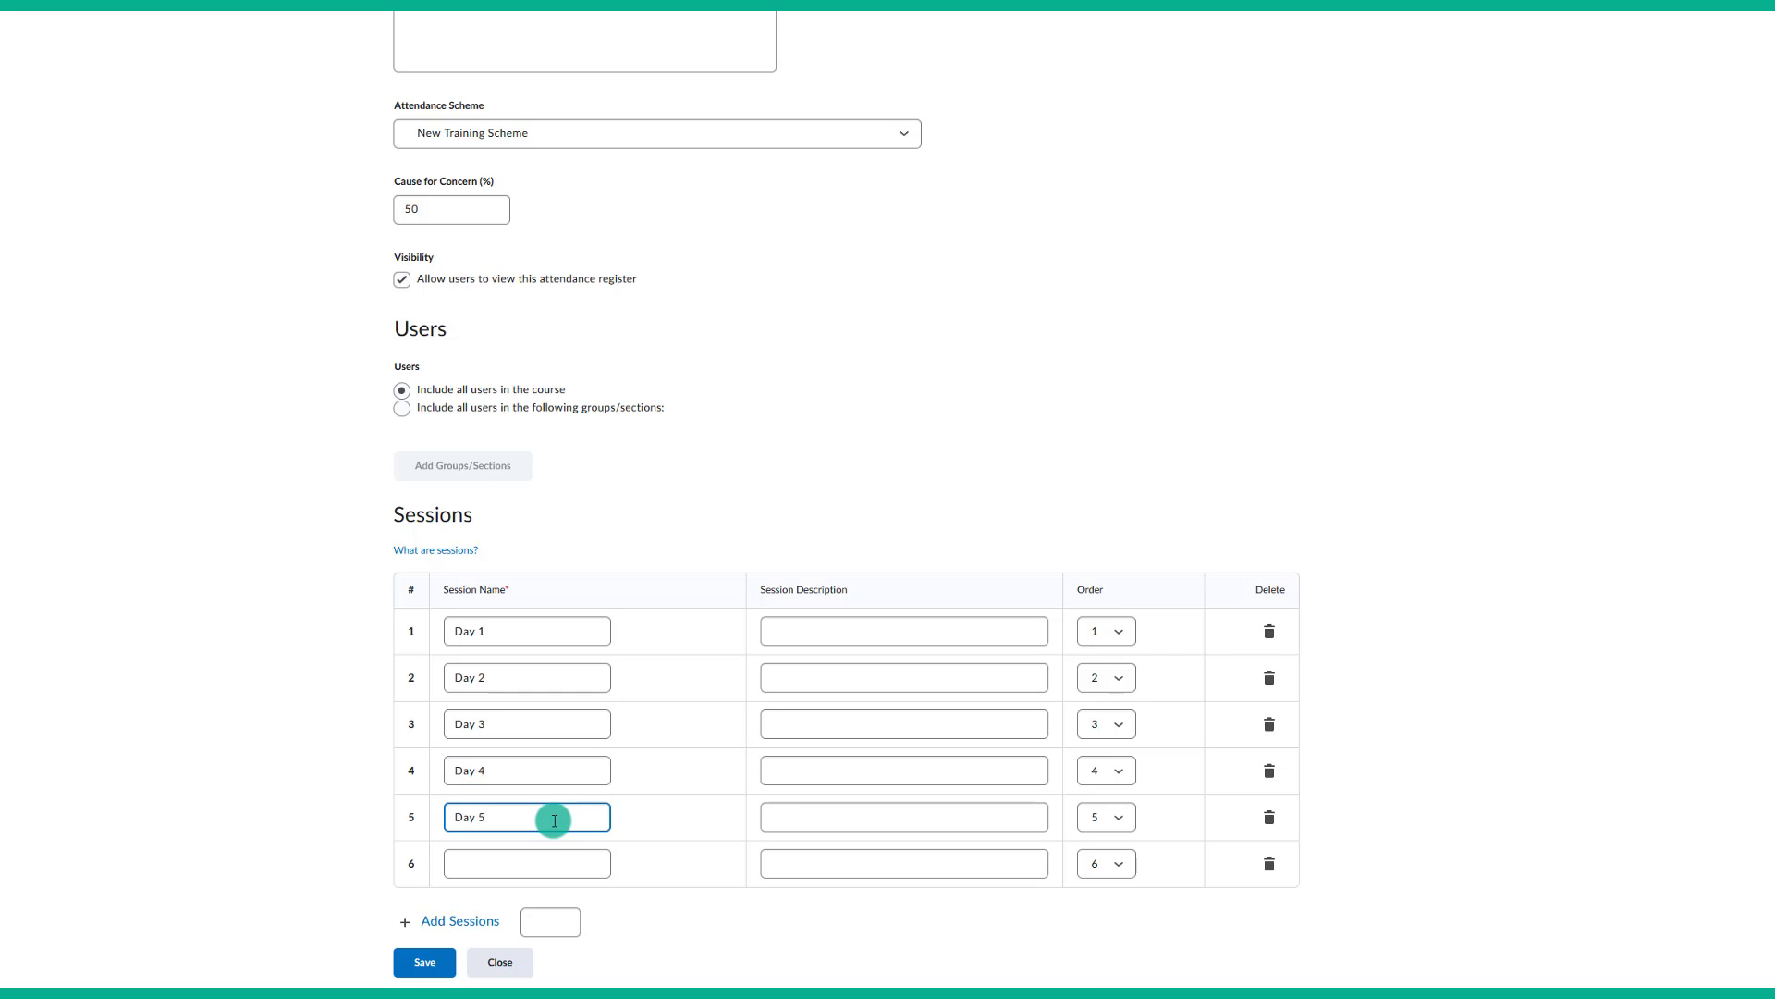
pyautogui.click(592, 864)
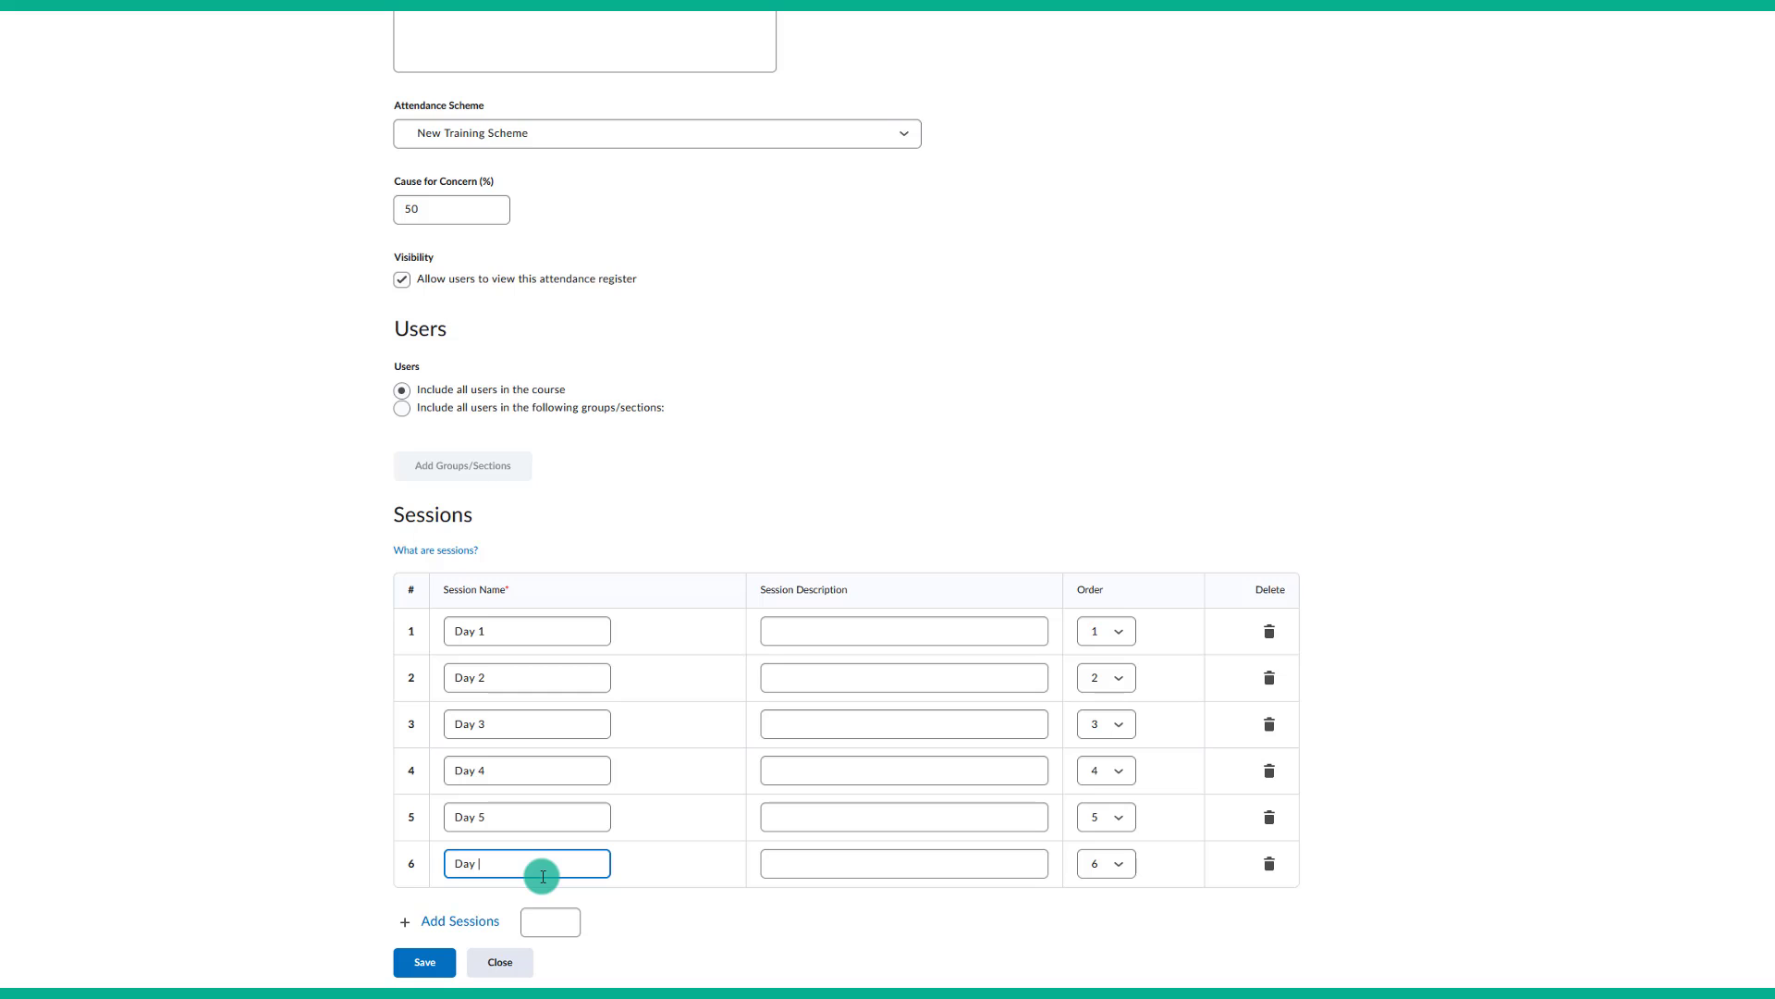
pyautogui.click(440, 970)
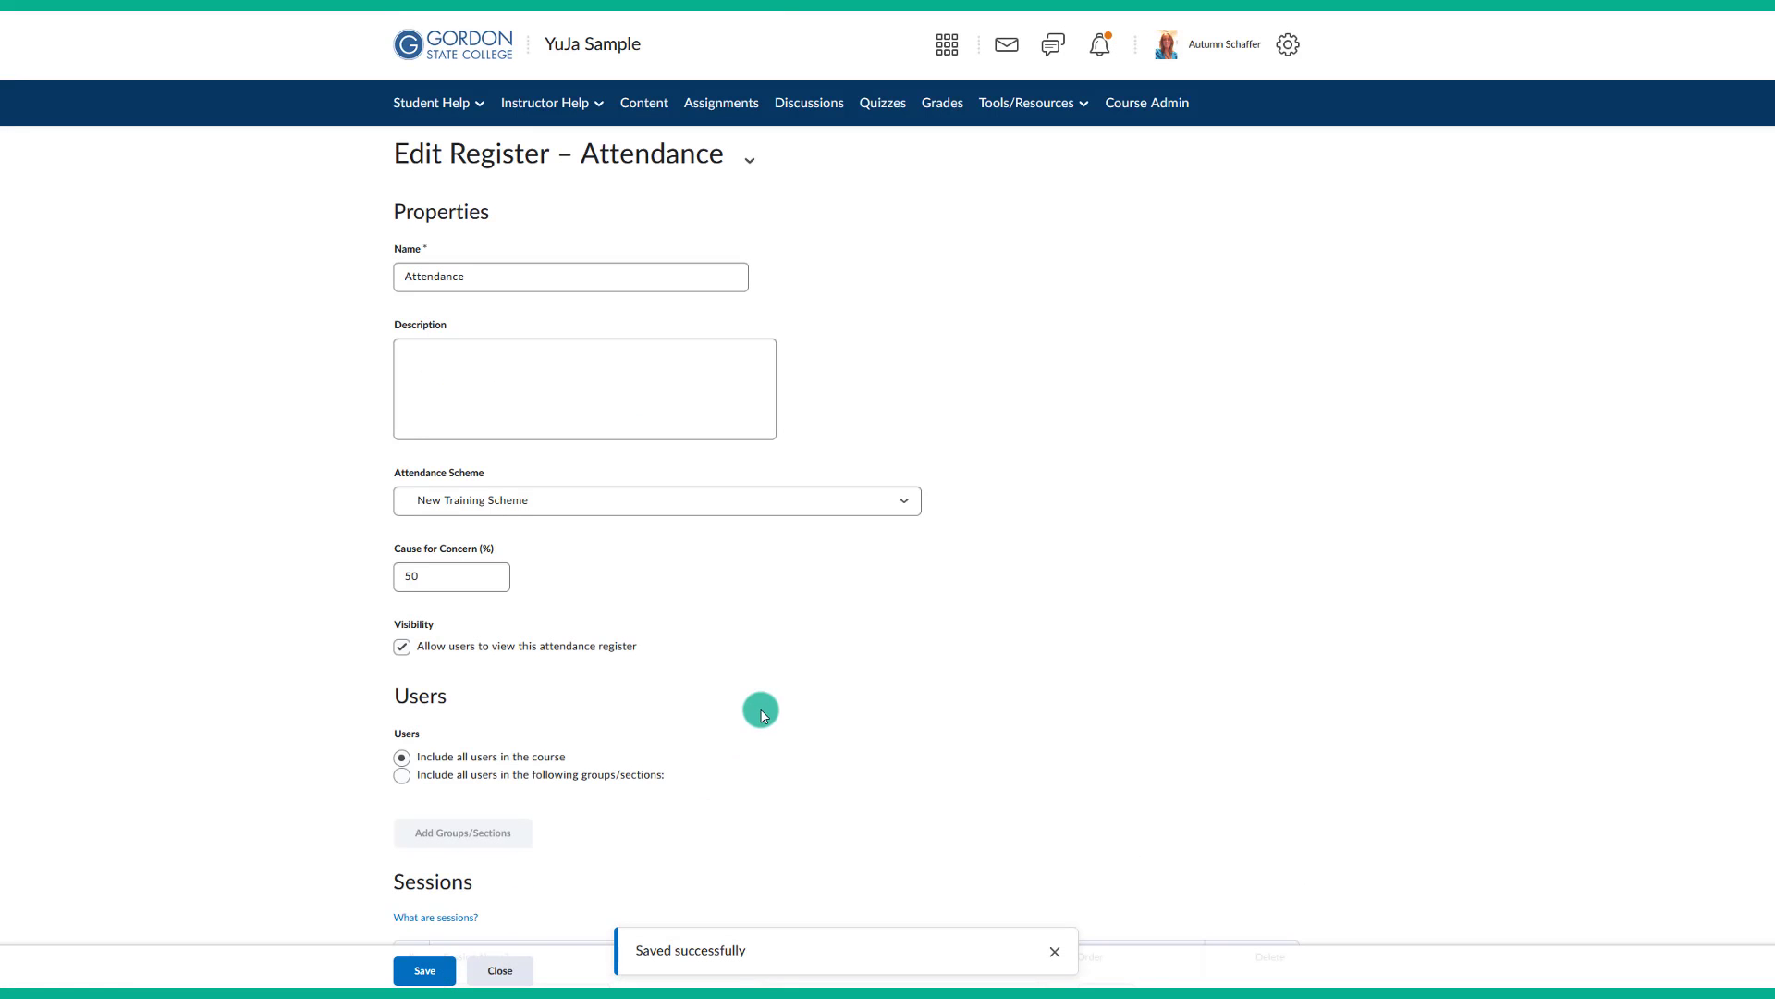
# Step: Return to the Attendance tool and open the Attendance register's Day 1 session
pyautogui.click(504, 969)
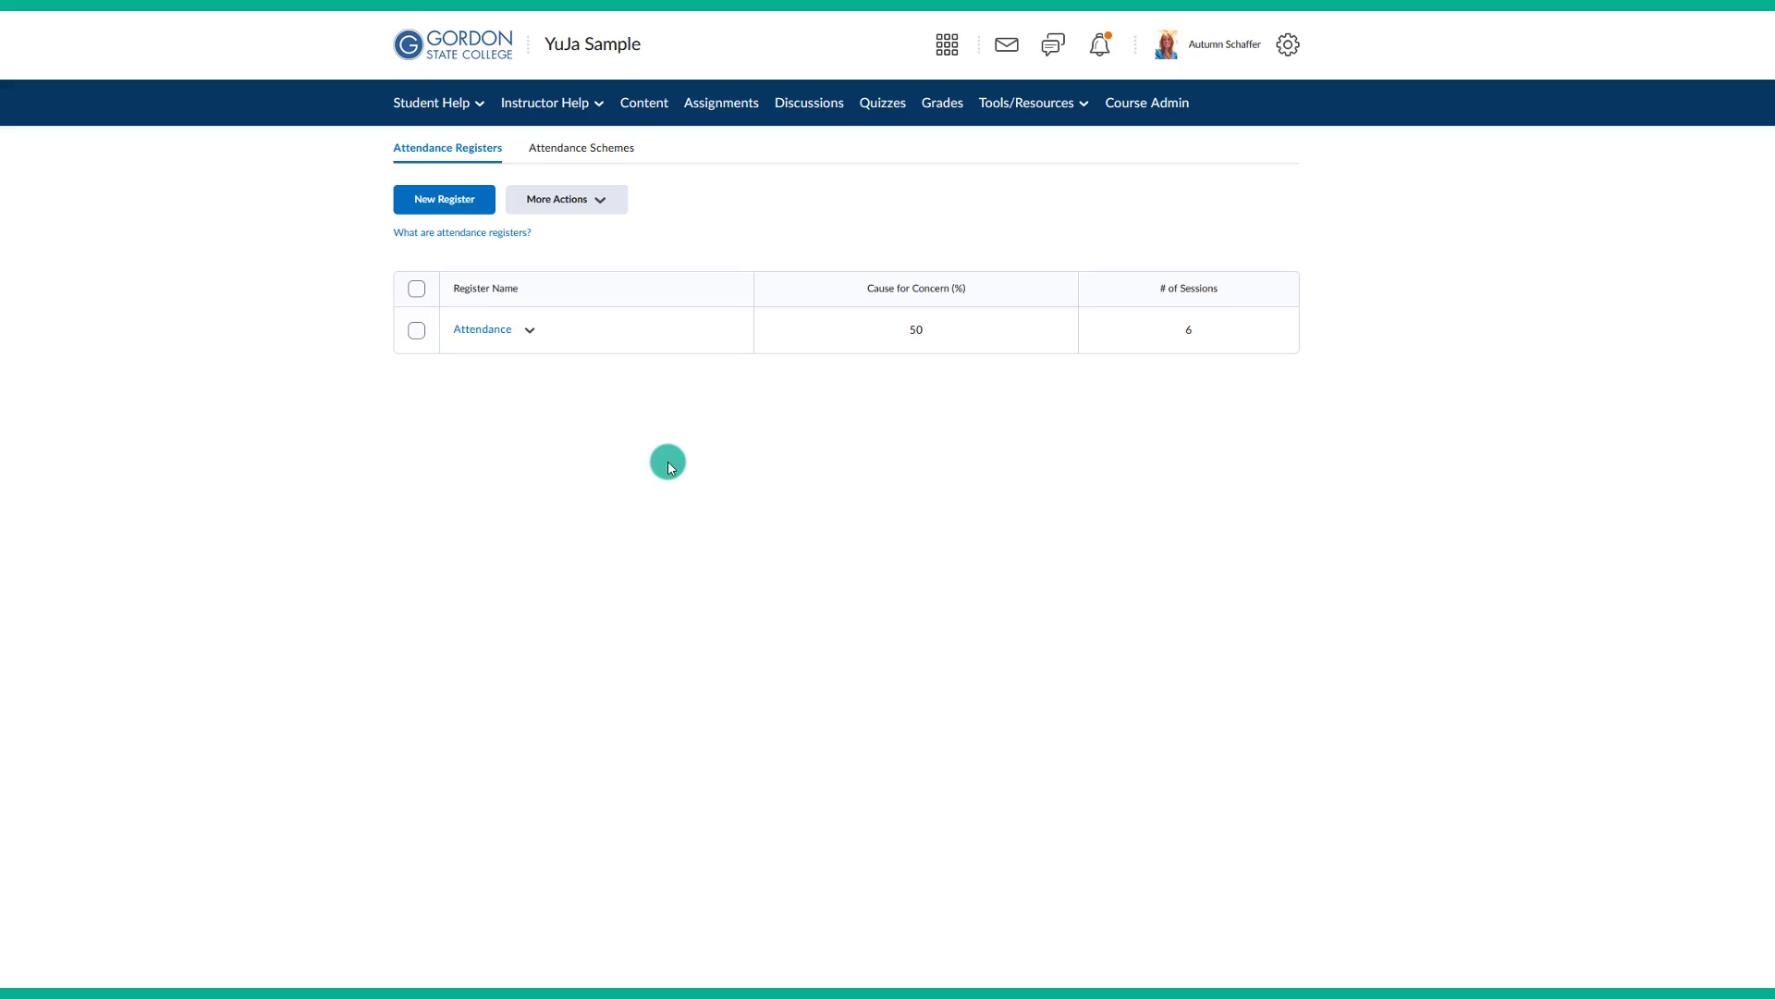
pyautogui.click(1024, 108)
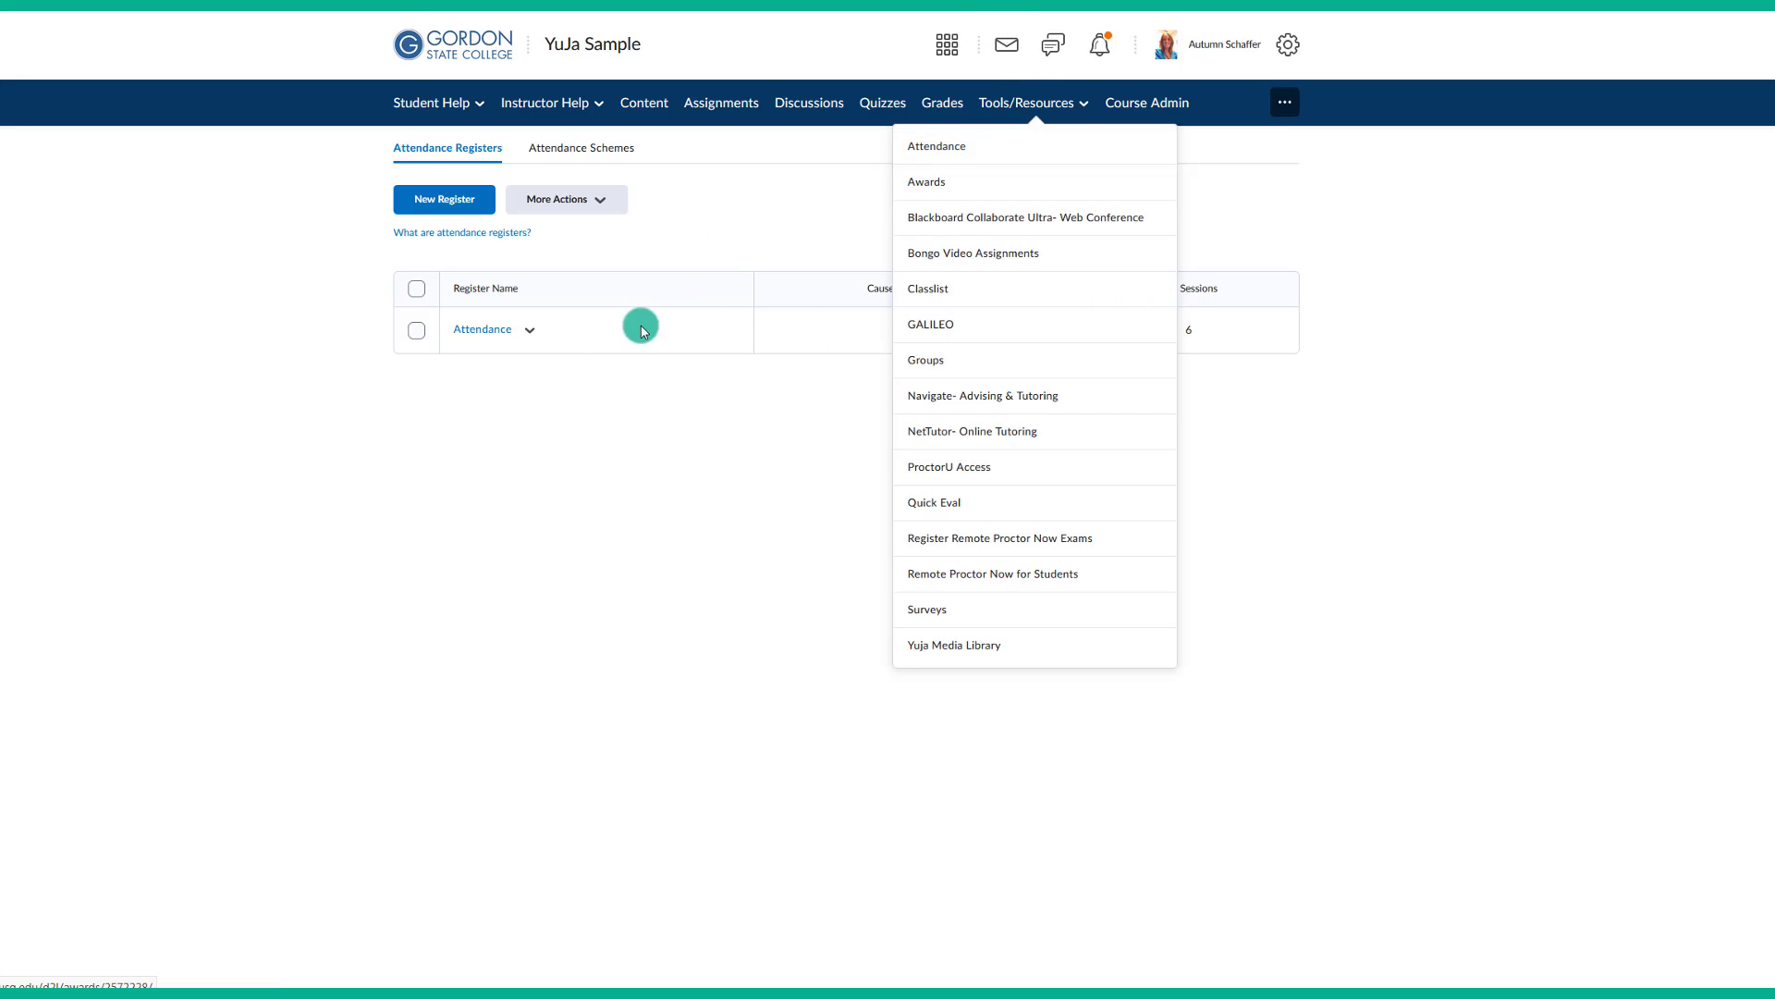
pyautogui.click(478, 339)
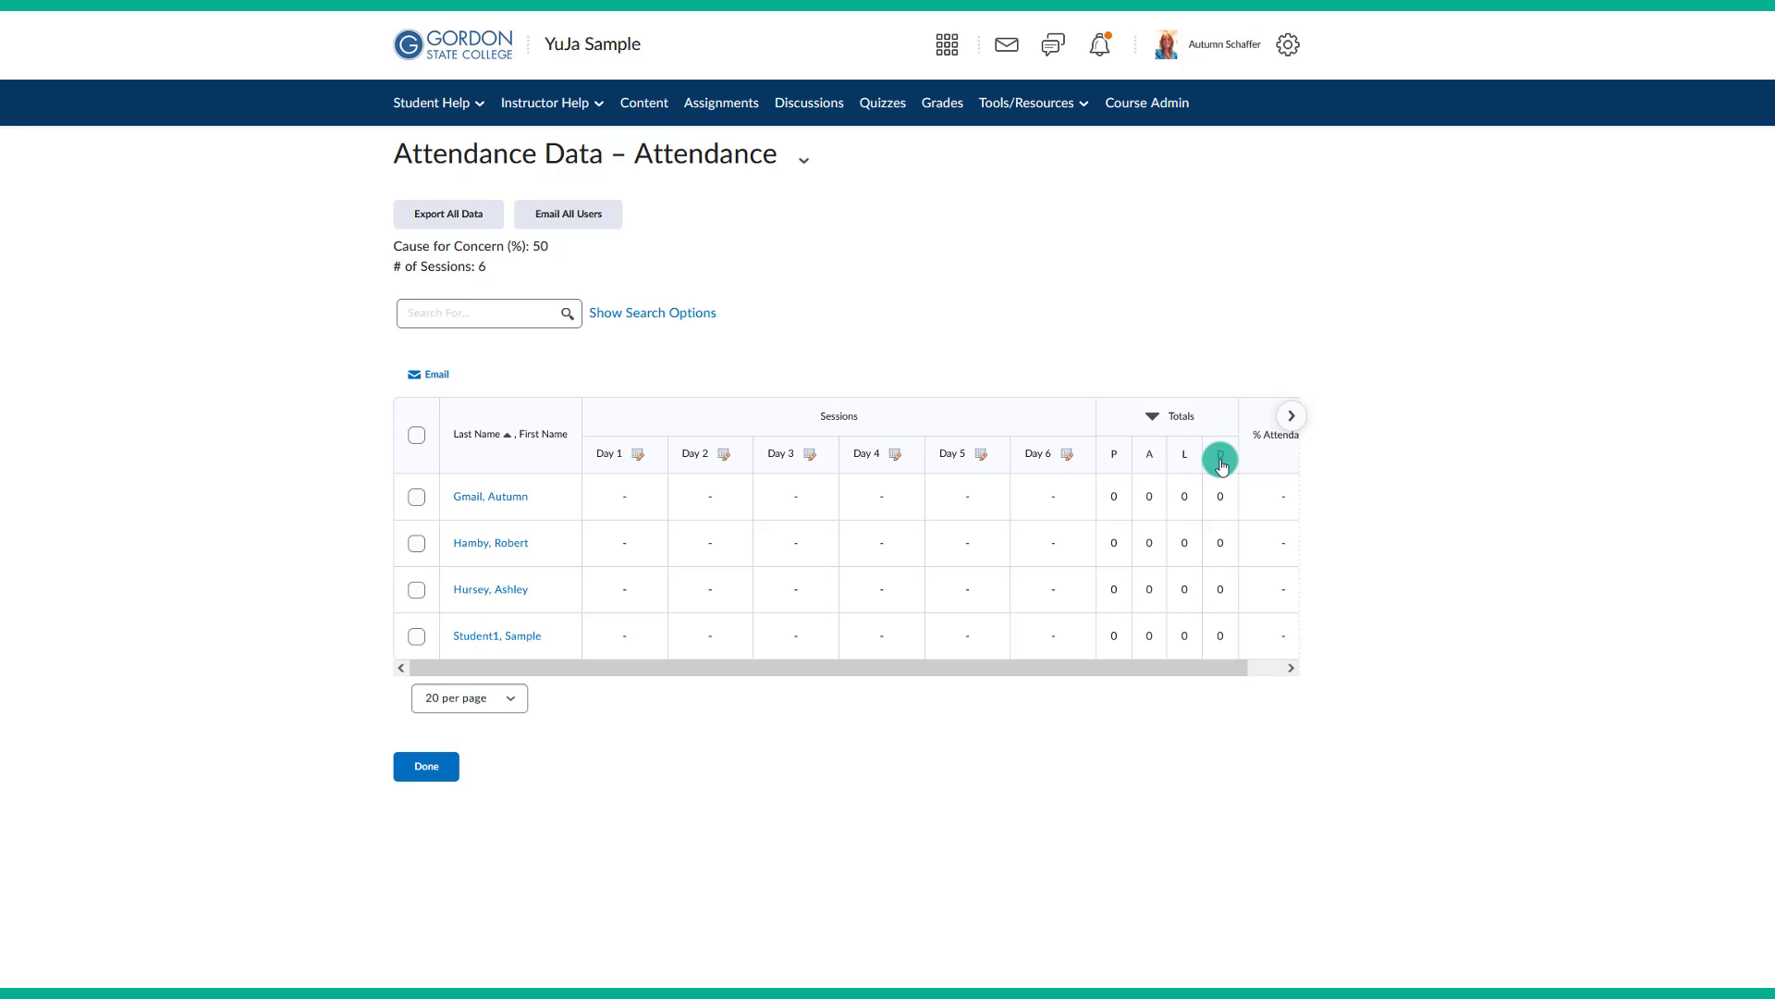
pyautogui.moveTo(1163, 667); pyautogui.dragTo(1079, 674)
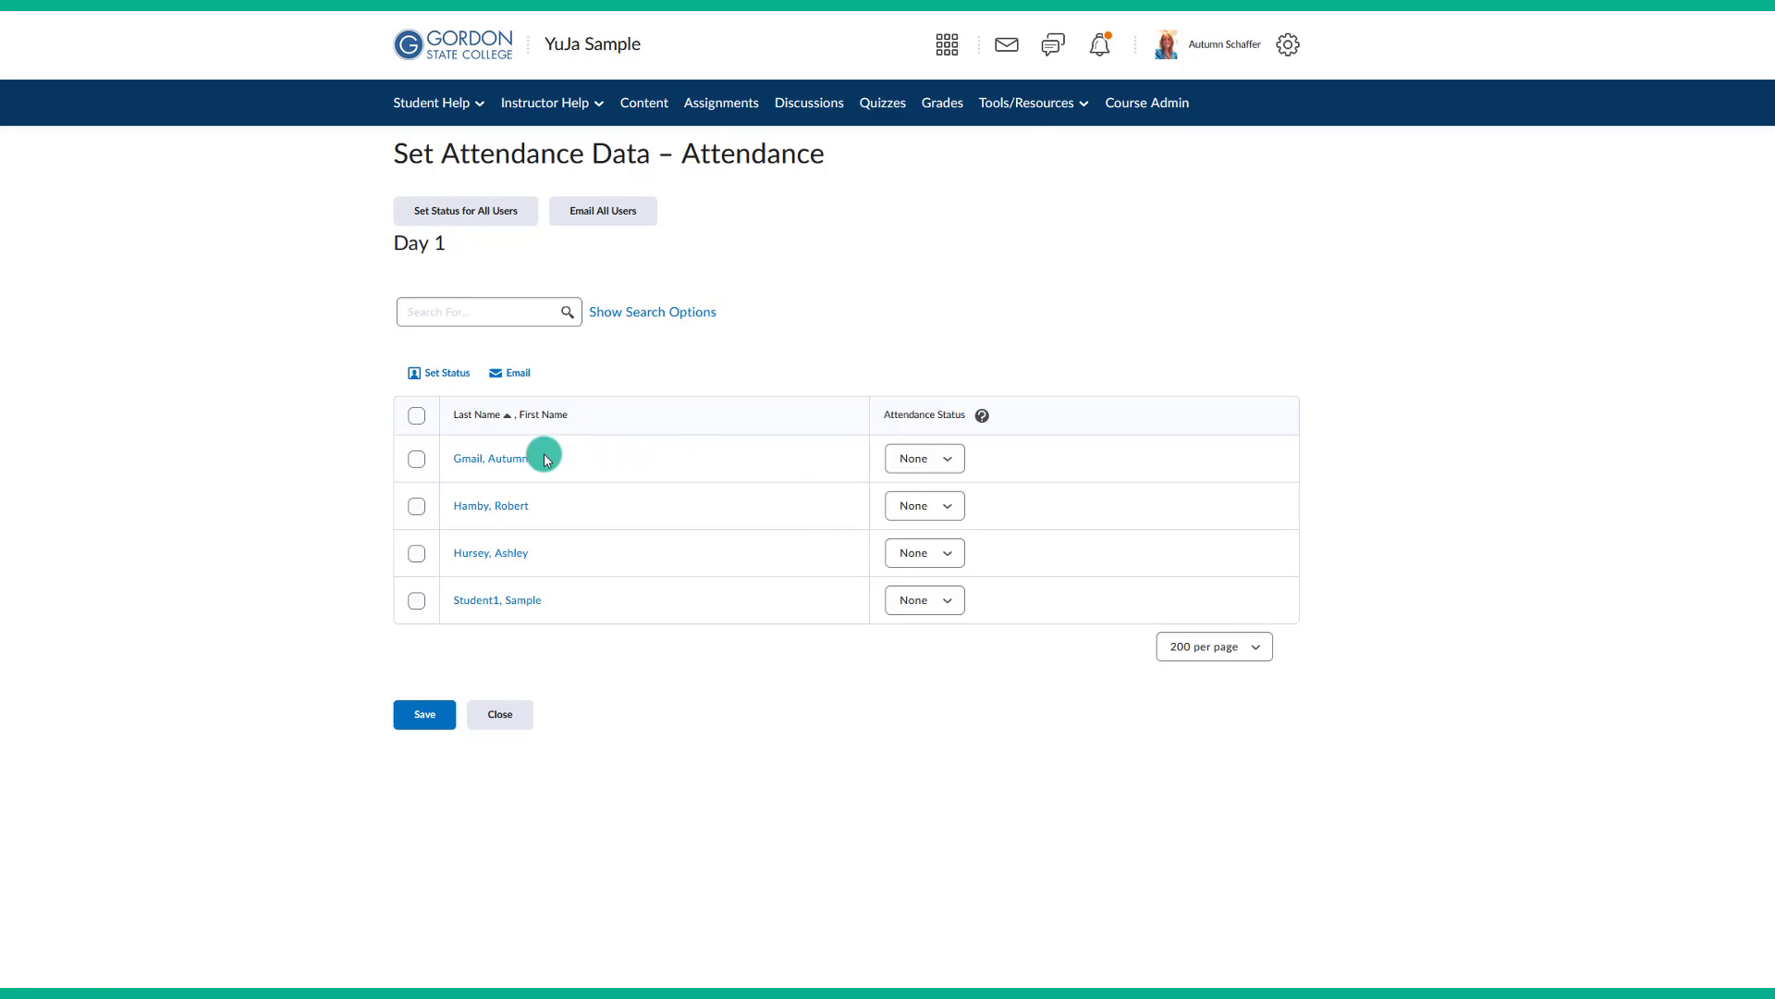
# Step: Mark all four students Present for Day 1 with Set Status, then change the second student to Absent
pyautogui.click(918, 460)
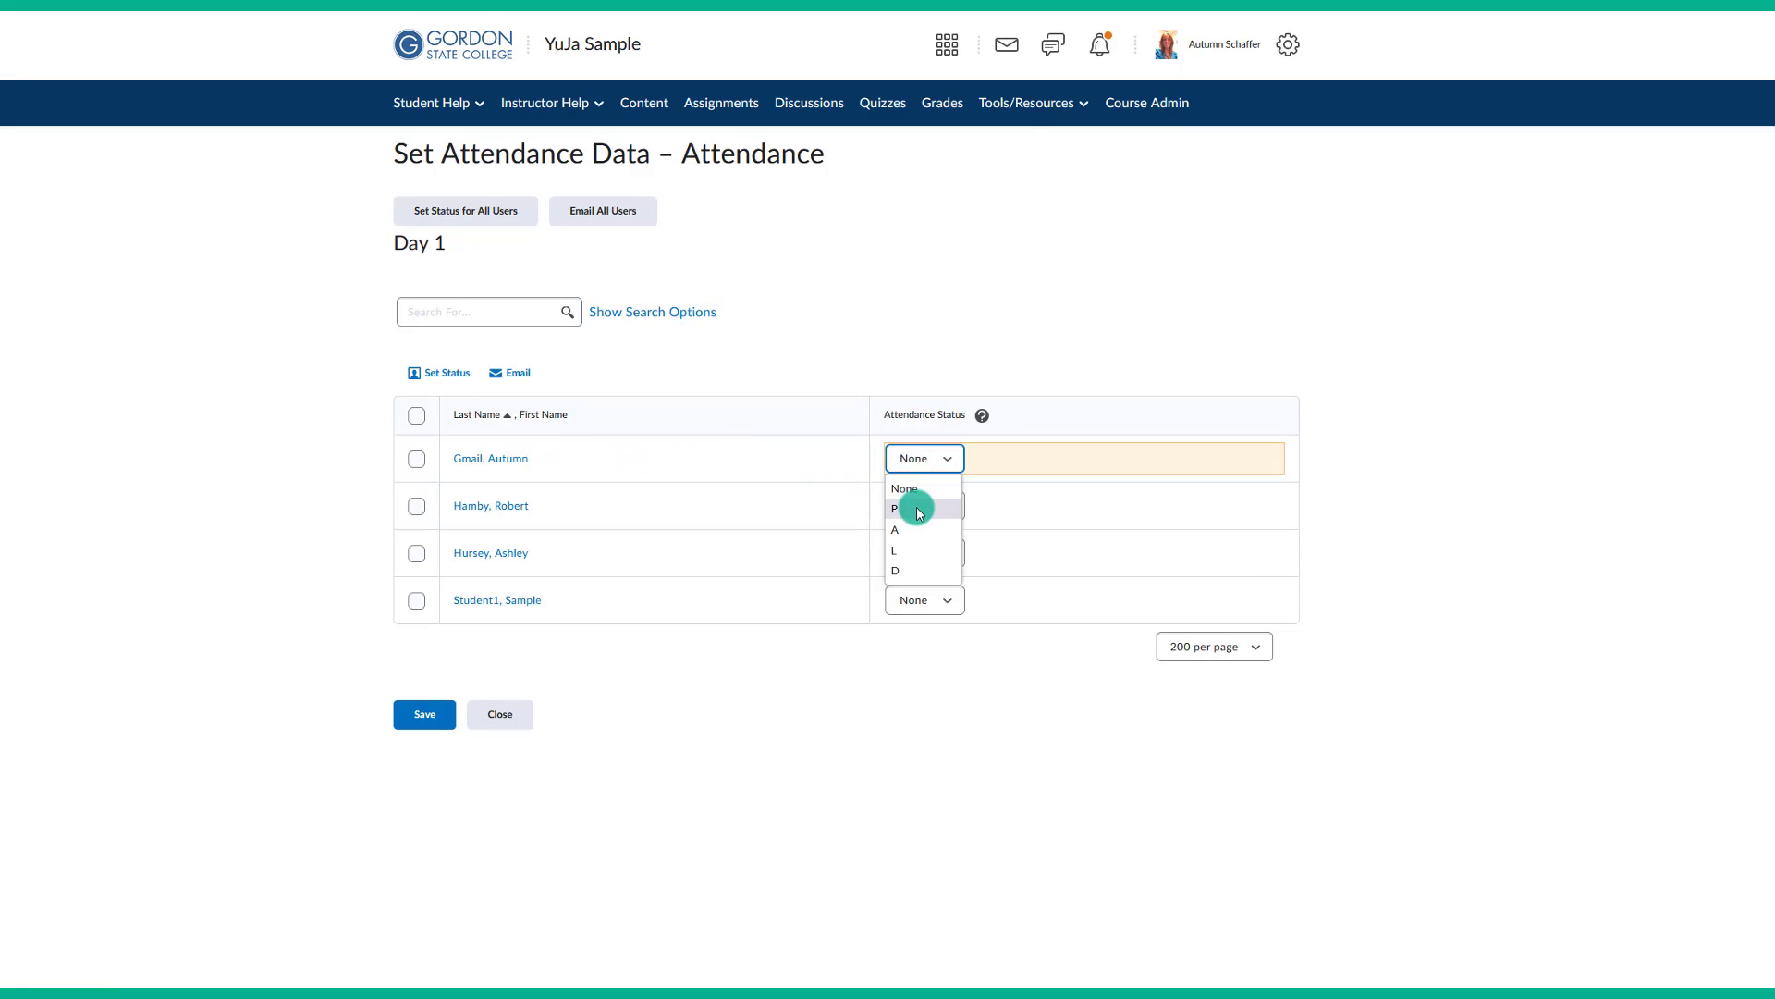
pyautogui.click(919, 510)
pyautogui.click(914, 503)
pyautogui.click(928, 573)
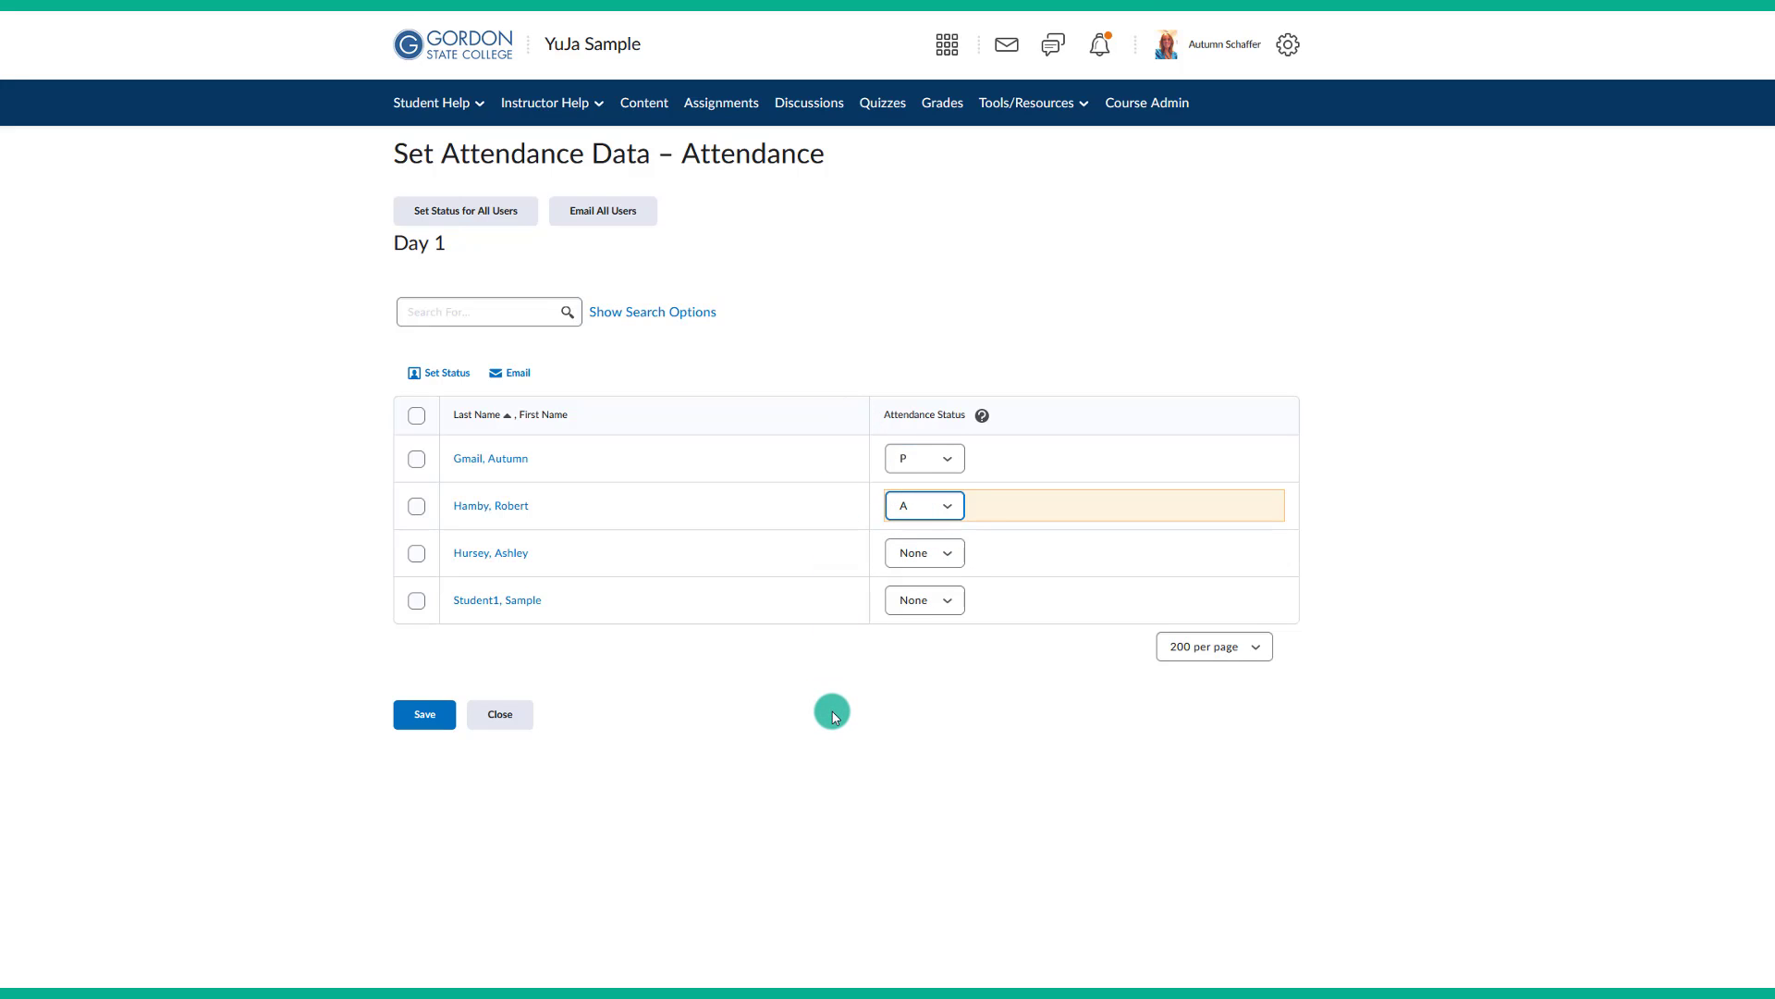
pyautogui.click(417, 416)
pyautogui.click(446, 373)
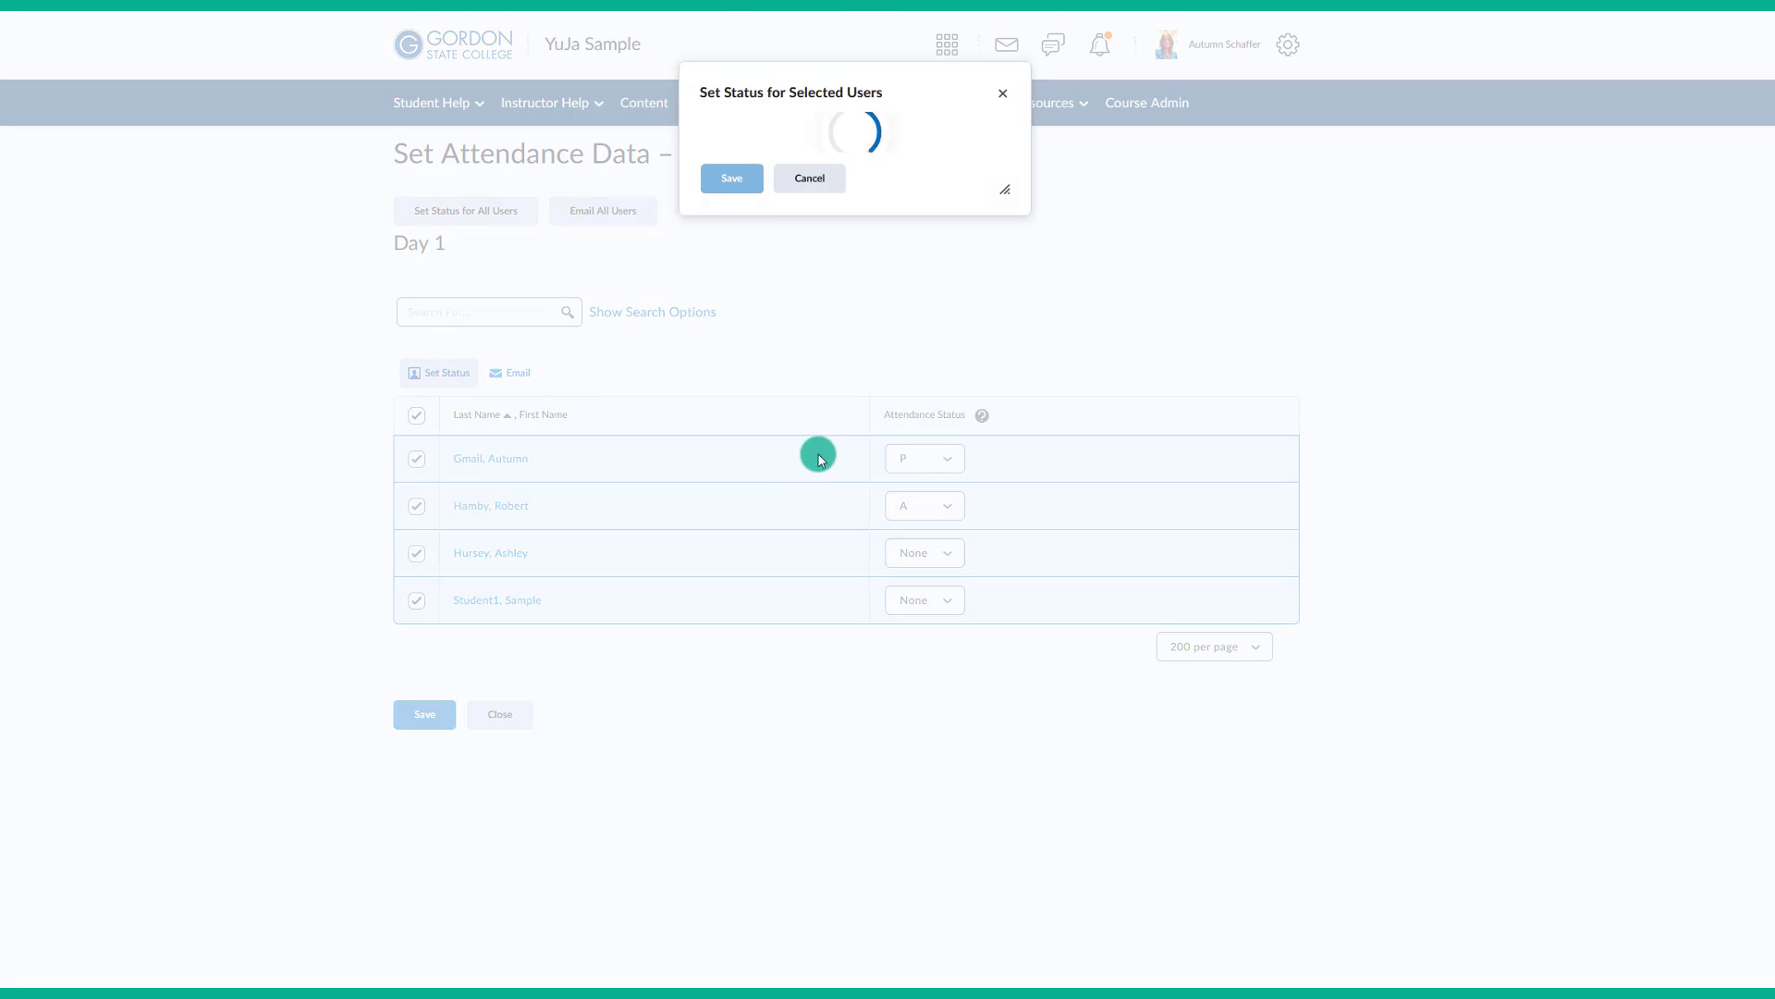
pyautogui.click(752, 186)
pyautogui.click(733, 231)
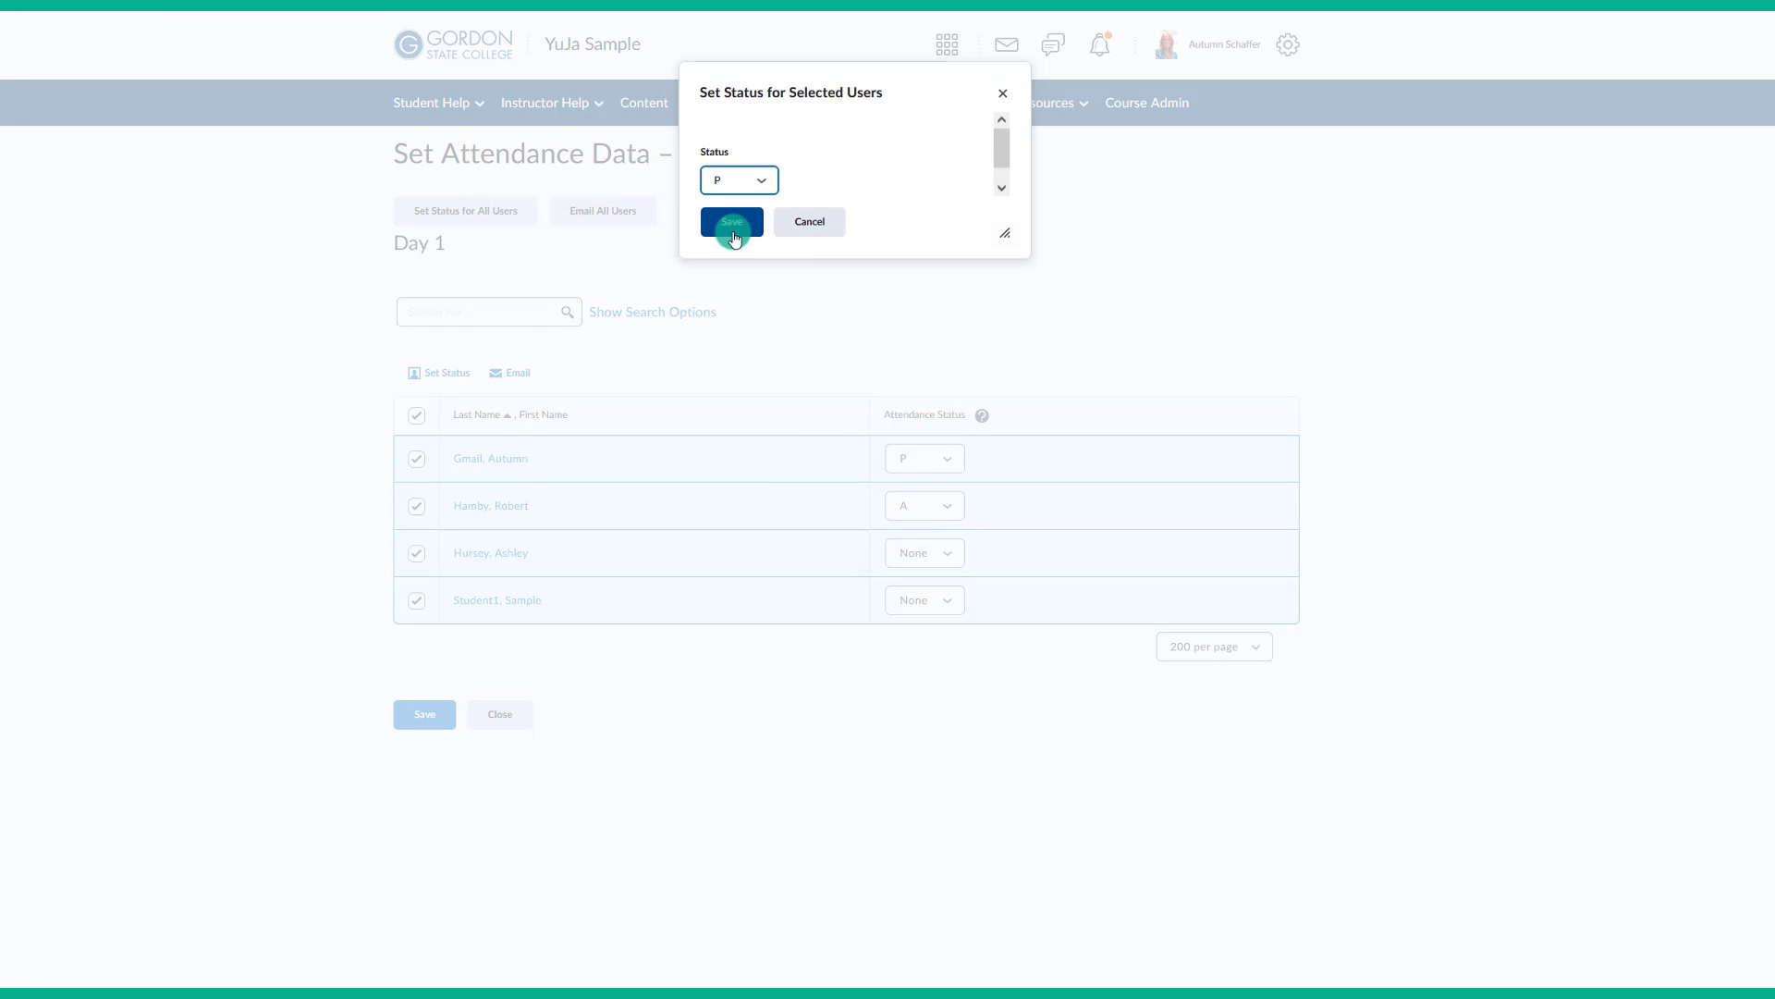
pyautogui.click(733, 225)
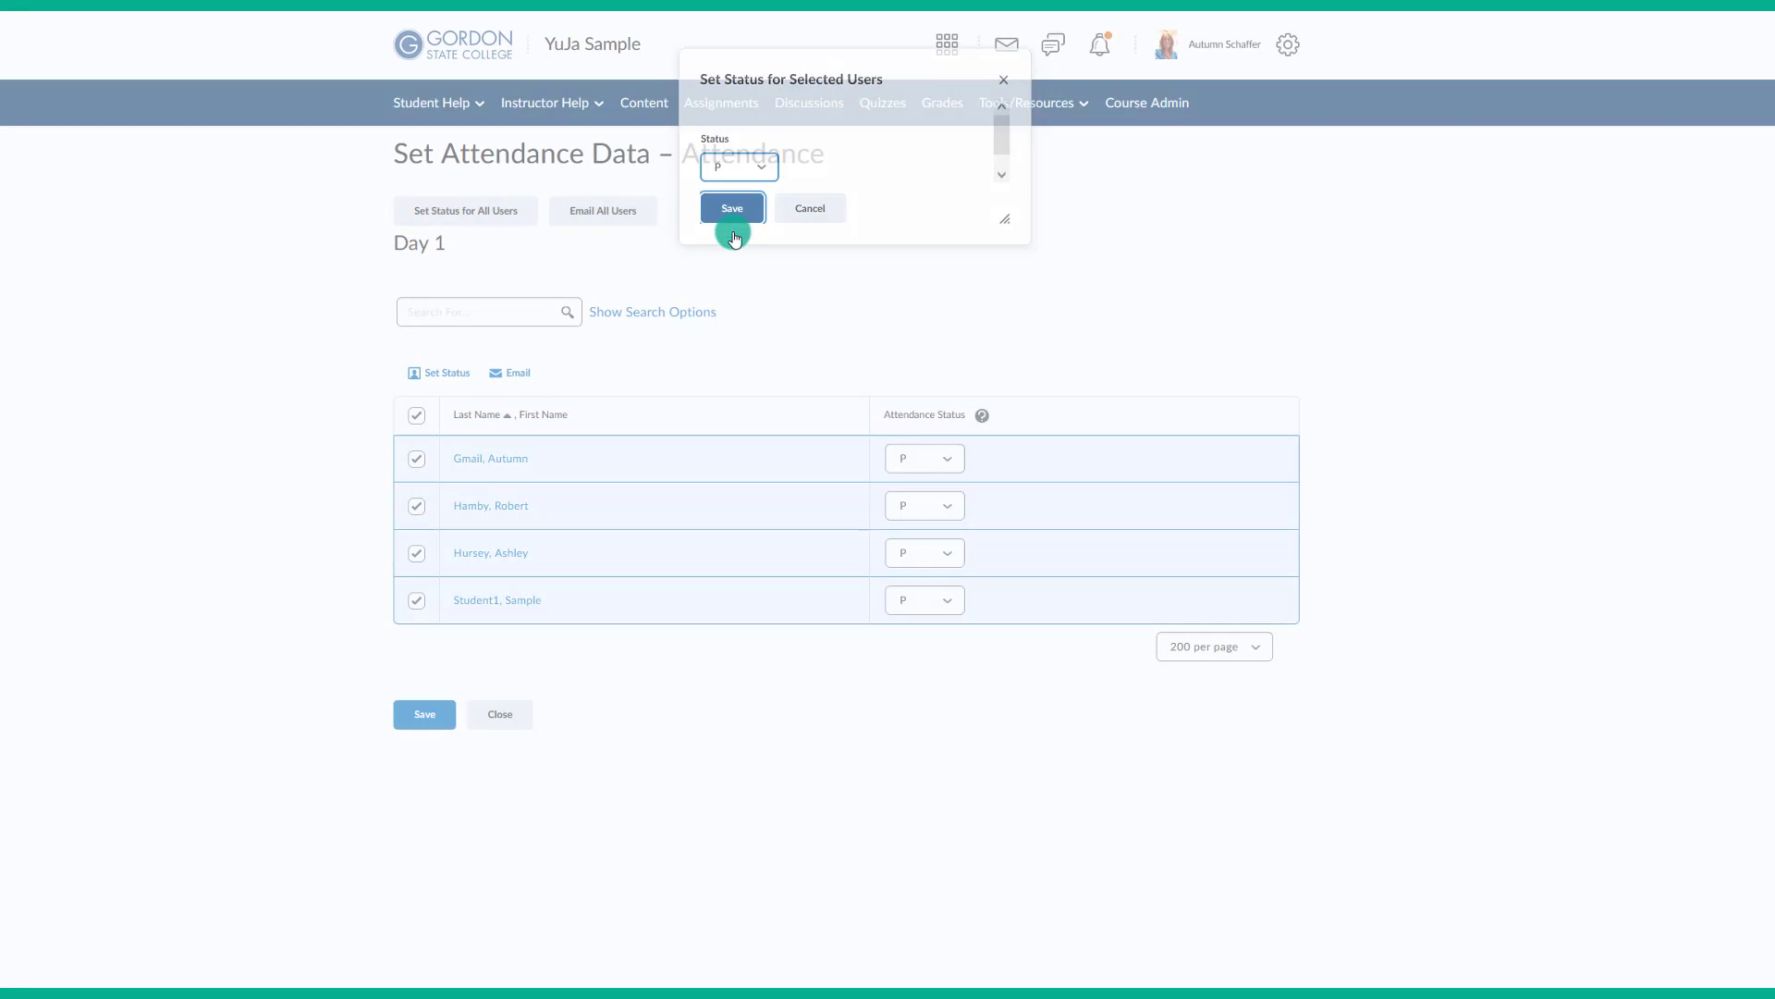
pyautogui.click(911, 511)
pyautogui.click(912, 574)
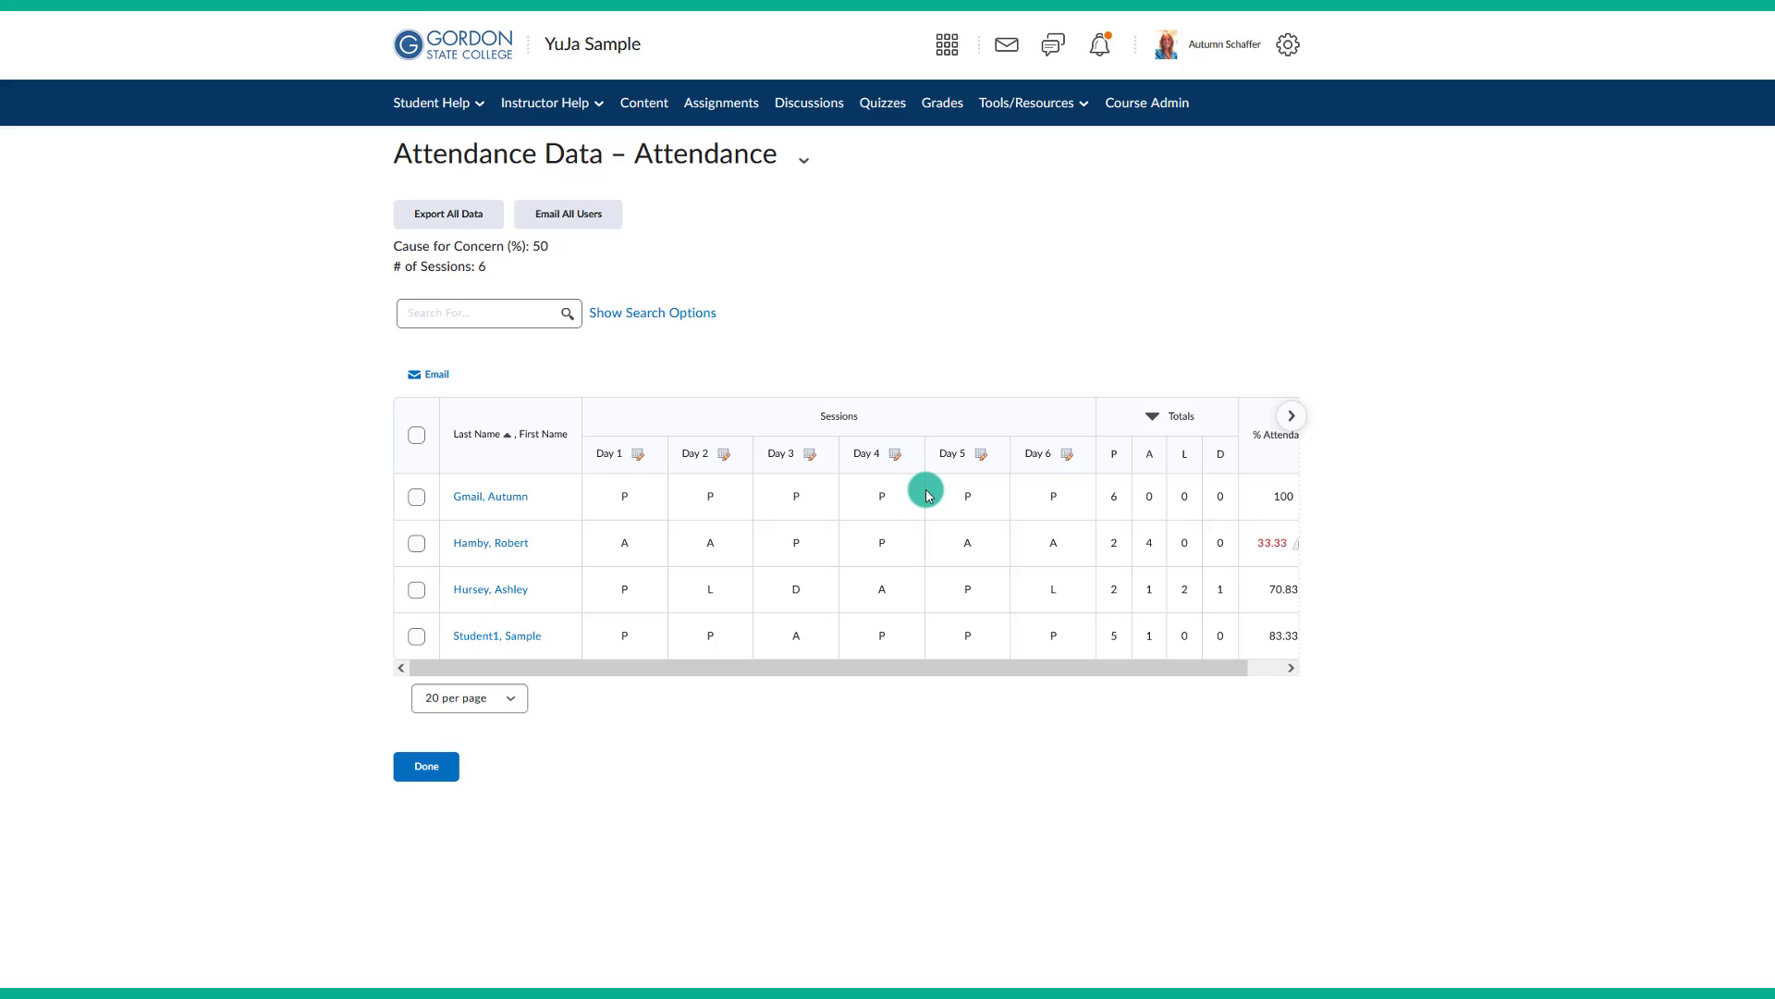
# Step: Select the student with 33.33% attendance in the table to impersonate them
pyautogui.moveTo(983, 674); pyautogui.dragTo(1055, 681)
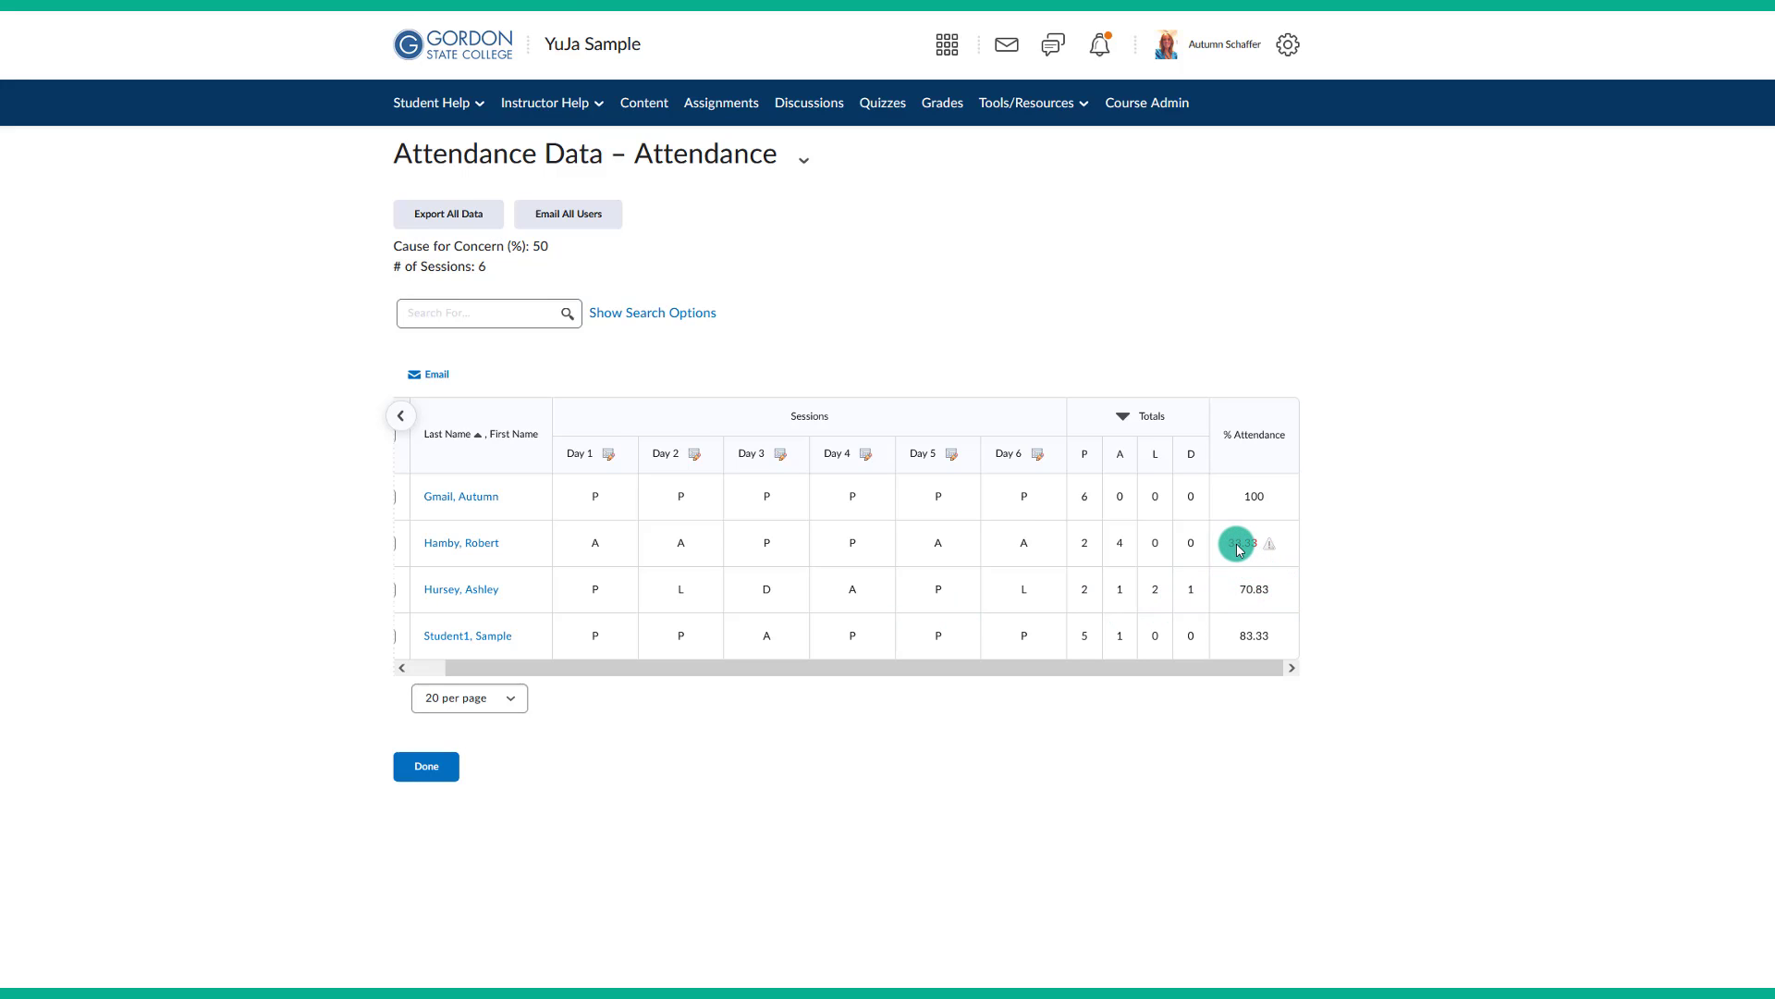
pyautogui.moveTo(1271, 553)
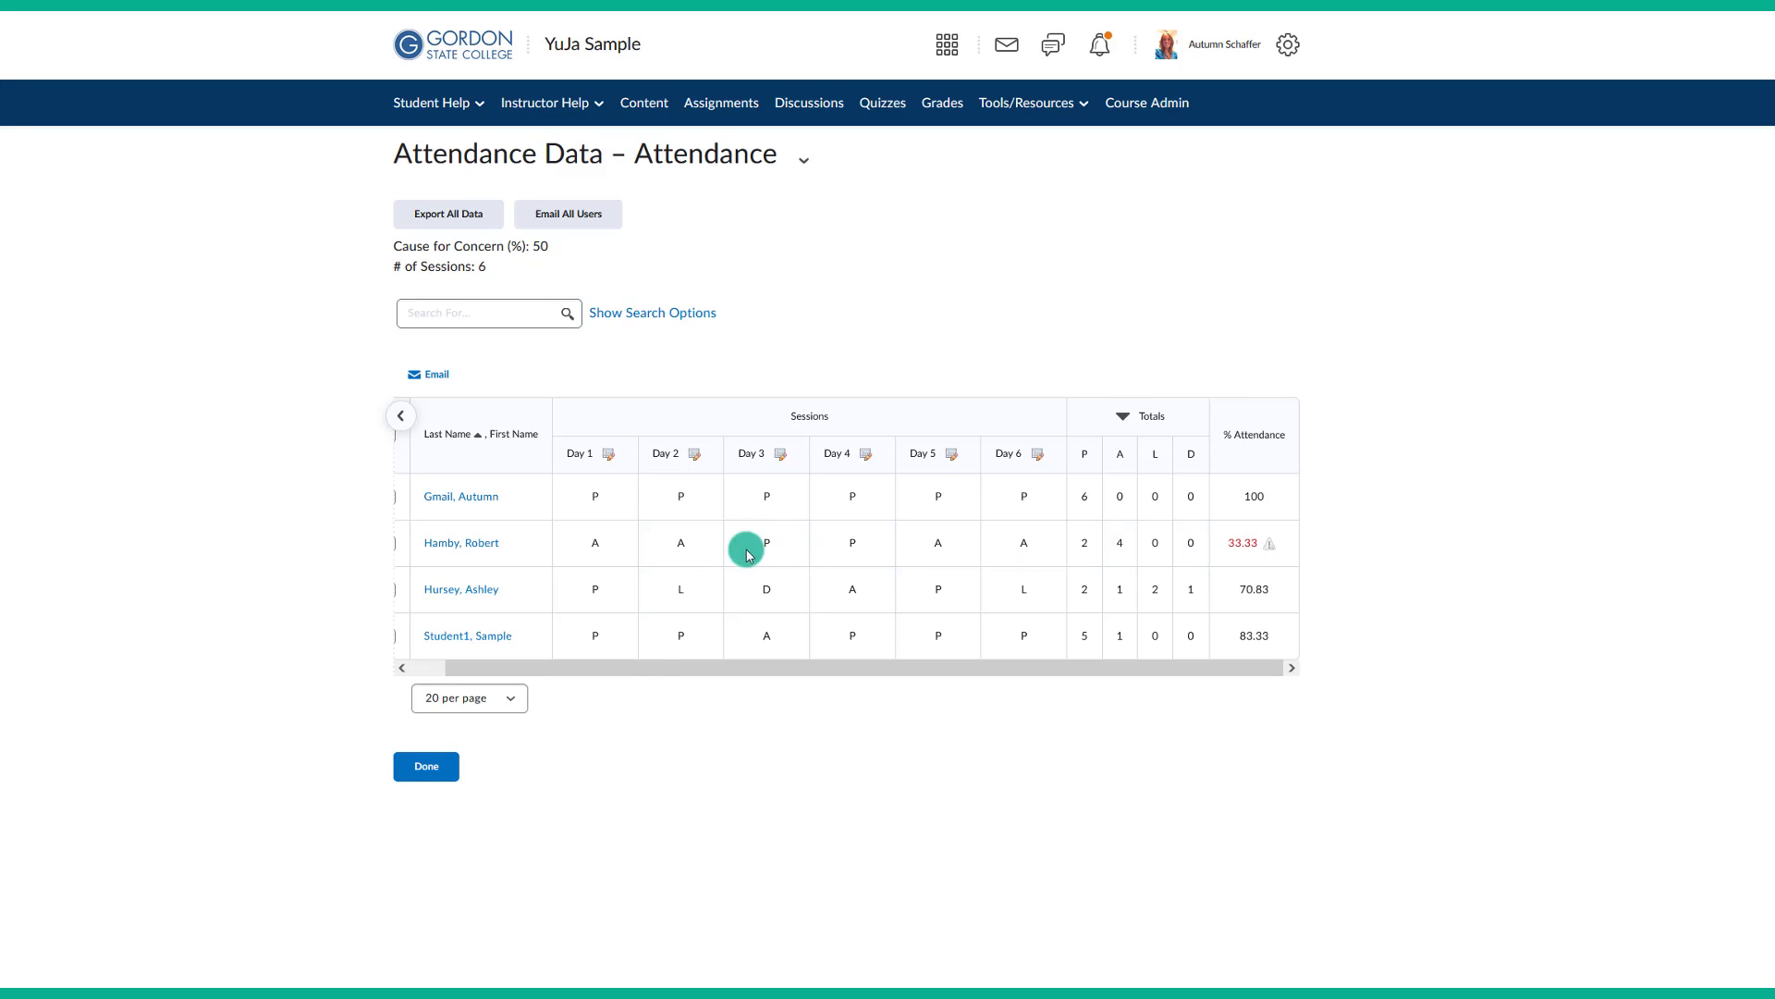
pyautogui.moveTo(650, 666); pyautogui.dragTo(538, 675)
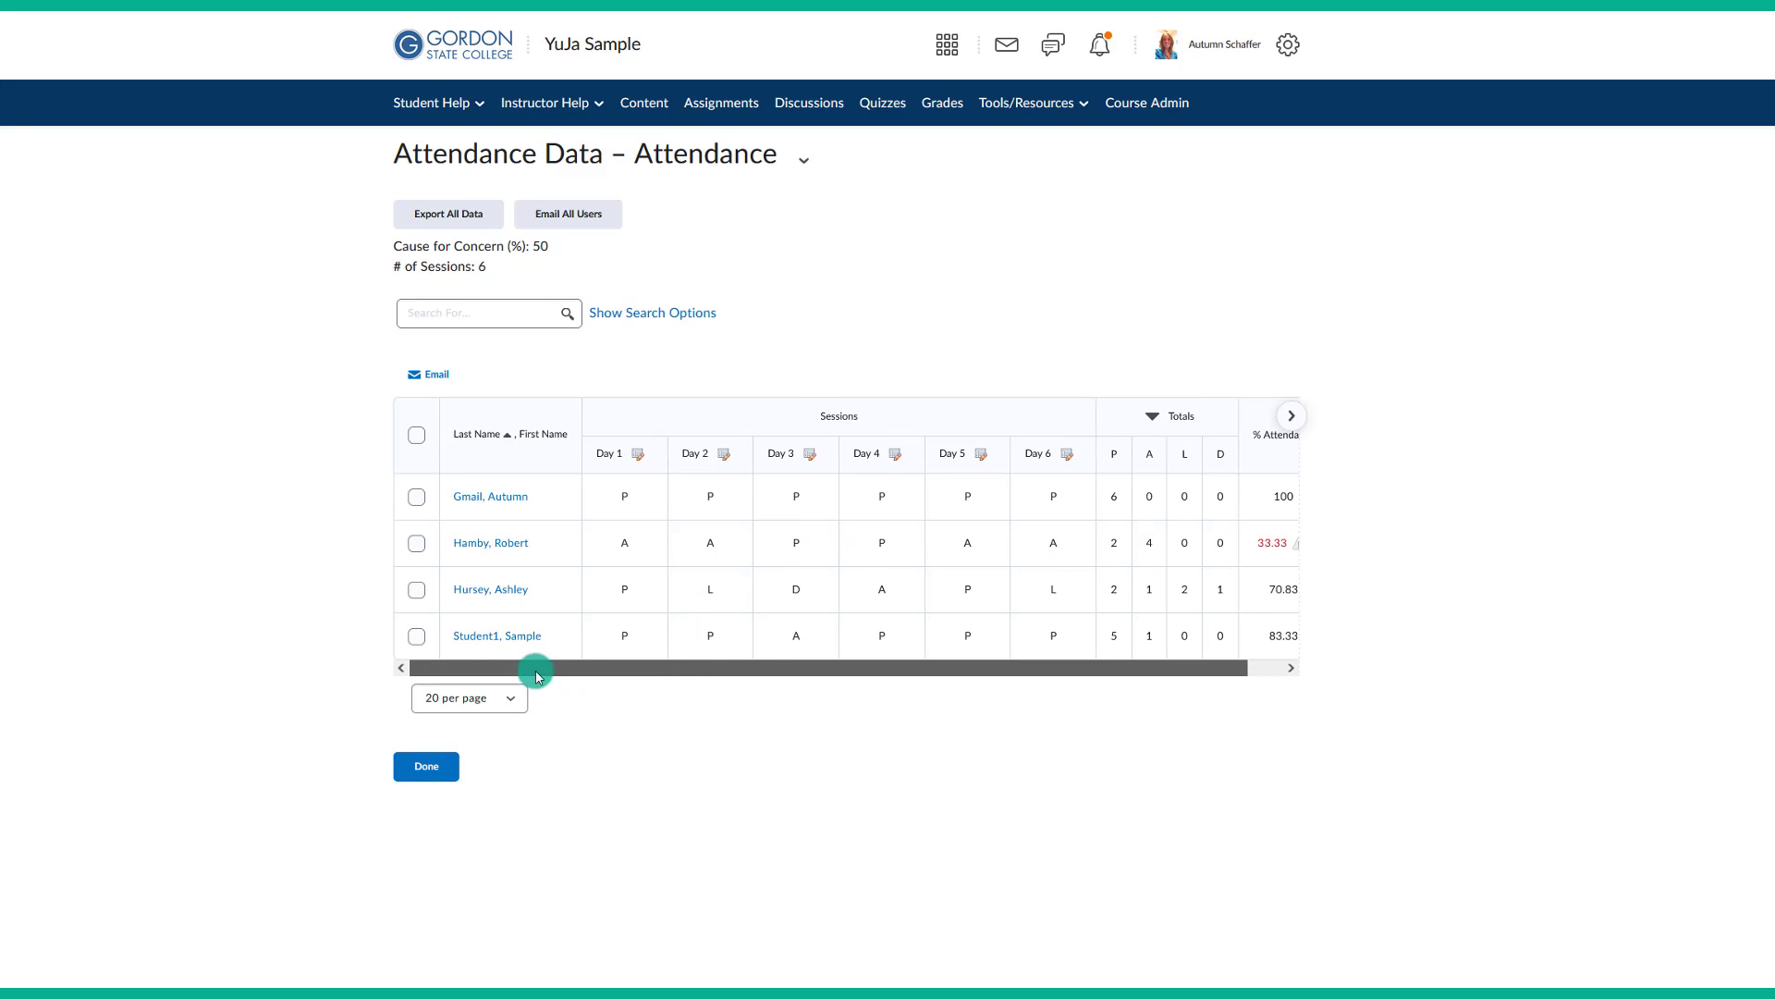
pyautogui.click(416, 543)
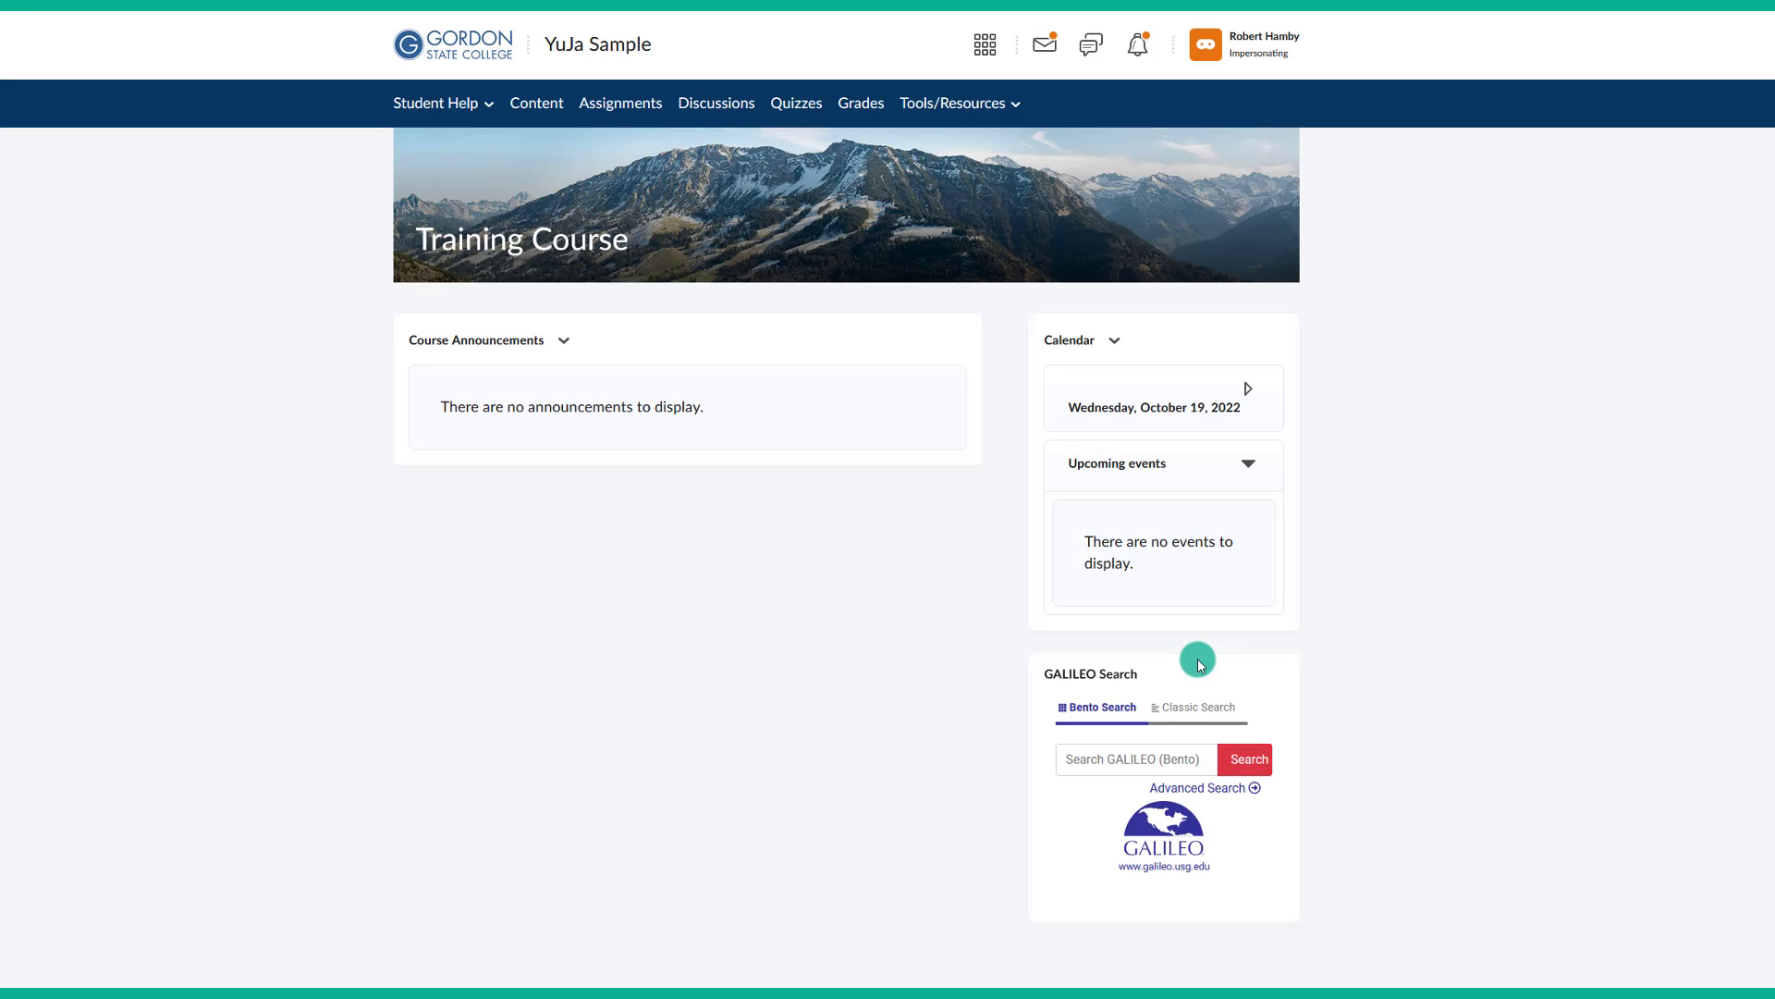
# Step: Open the student's Attendance register record showing 33.33%, two sessions present and four absent
pyautogui.click(956, 109)
pyautogui.click(951, 151)
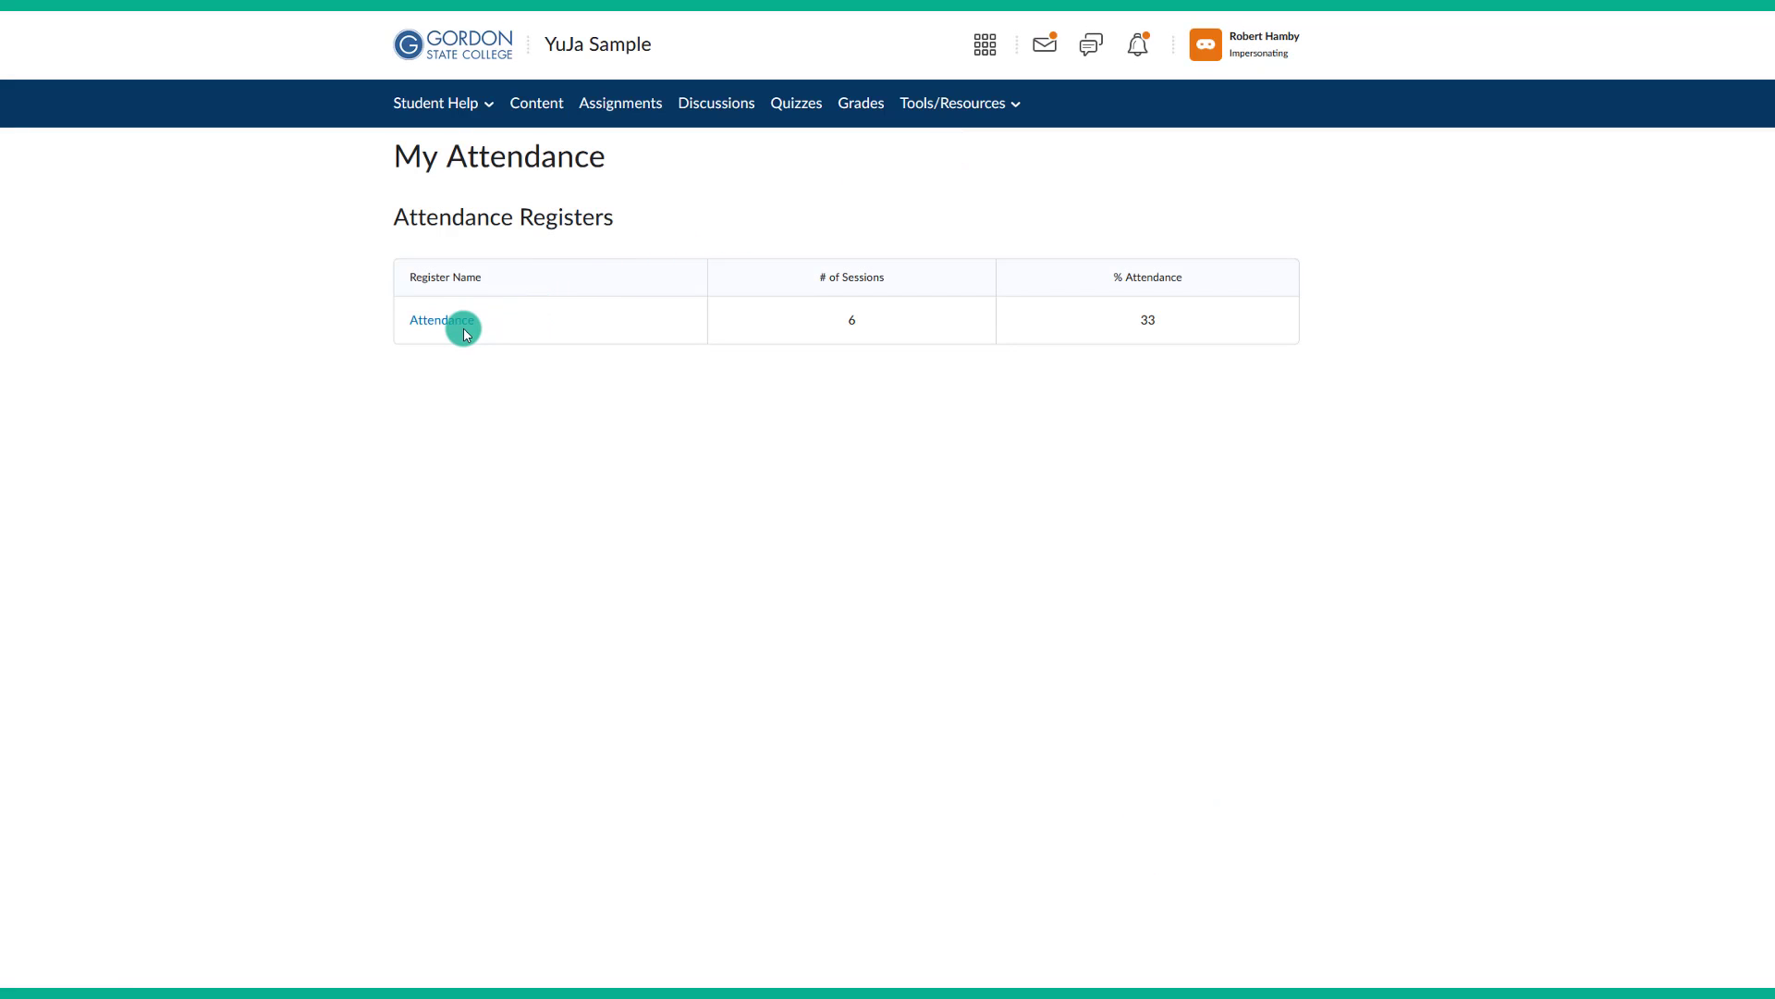
pyautogui.click(442, 320)
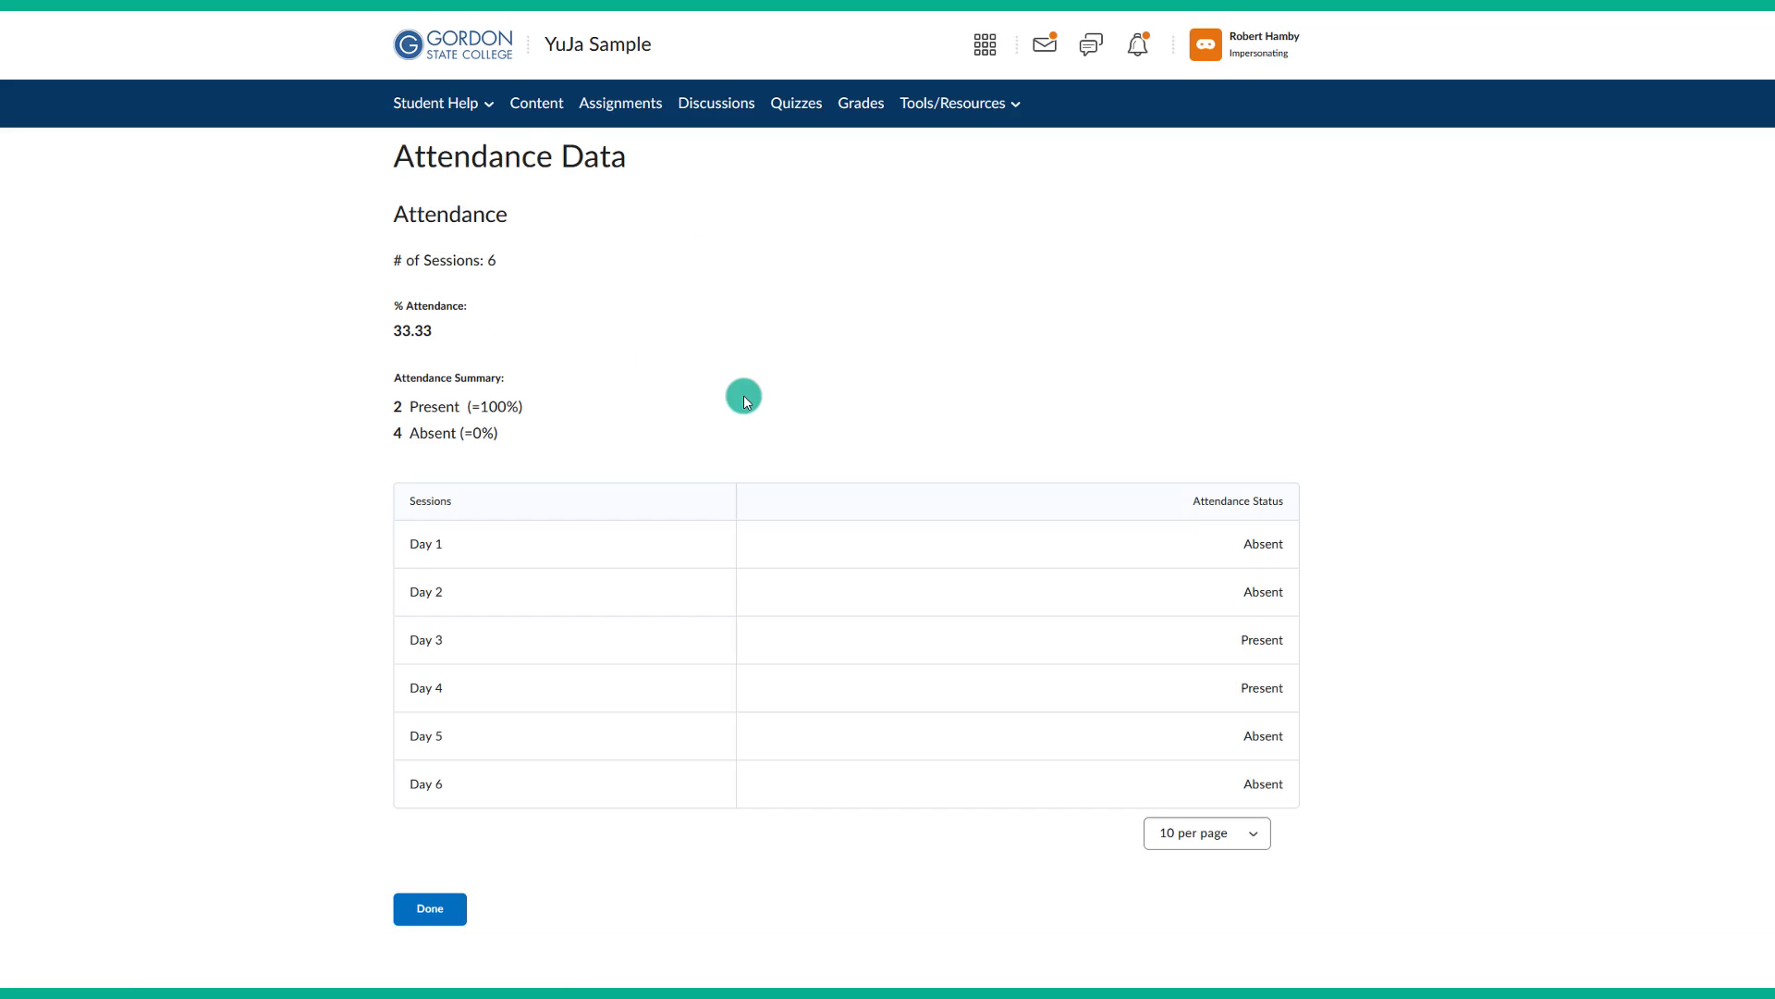
pyautogui.moveTo(435, 330); pyautogui.dragTo(386, 308)
pyautogui.moveTo(392, 407); pyautogui.dragTo(451, 432)
pyautogui.moveTo(1241, 544); pyautogui.dragTo(1273, 788)
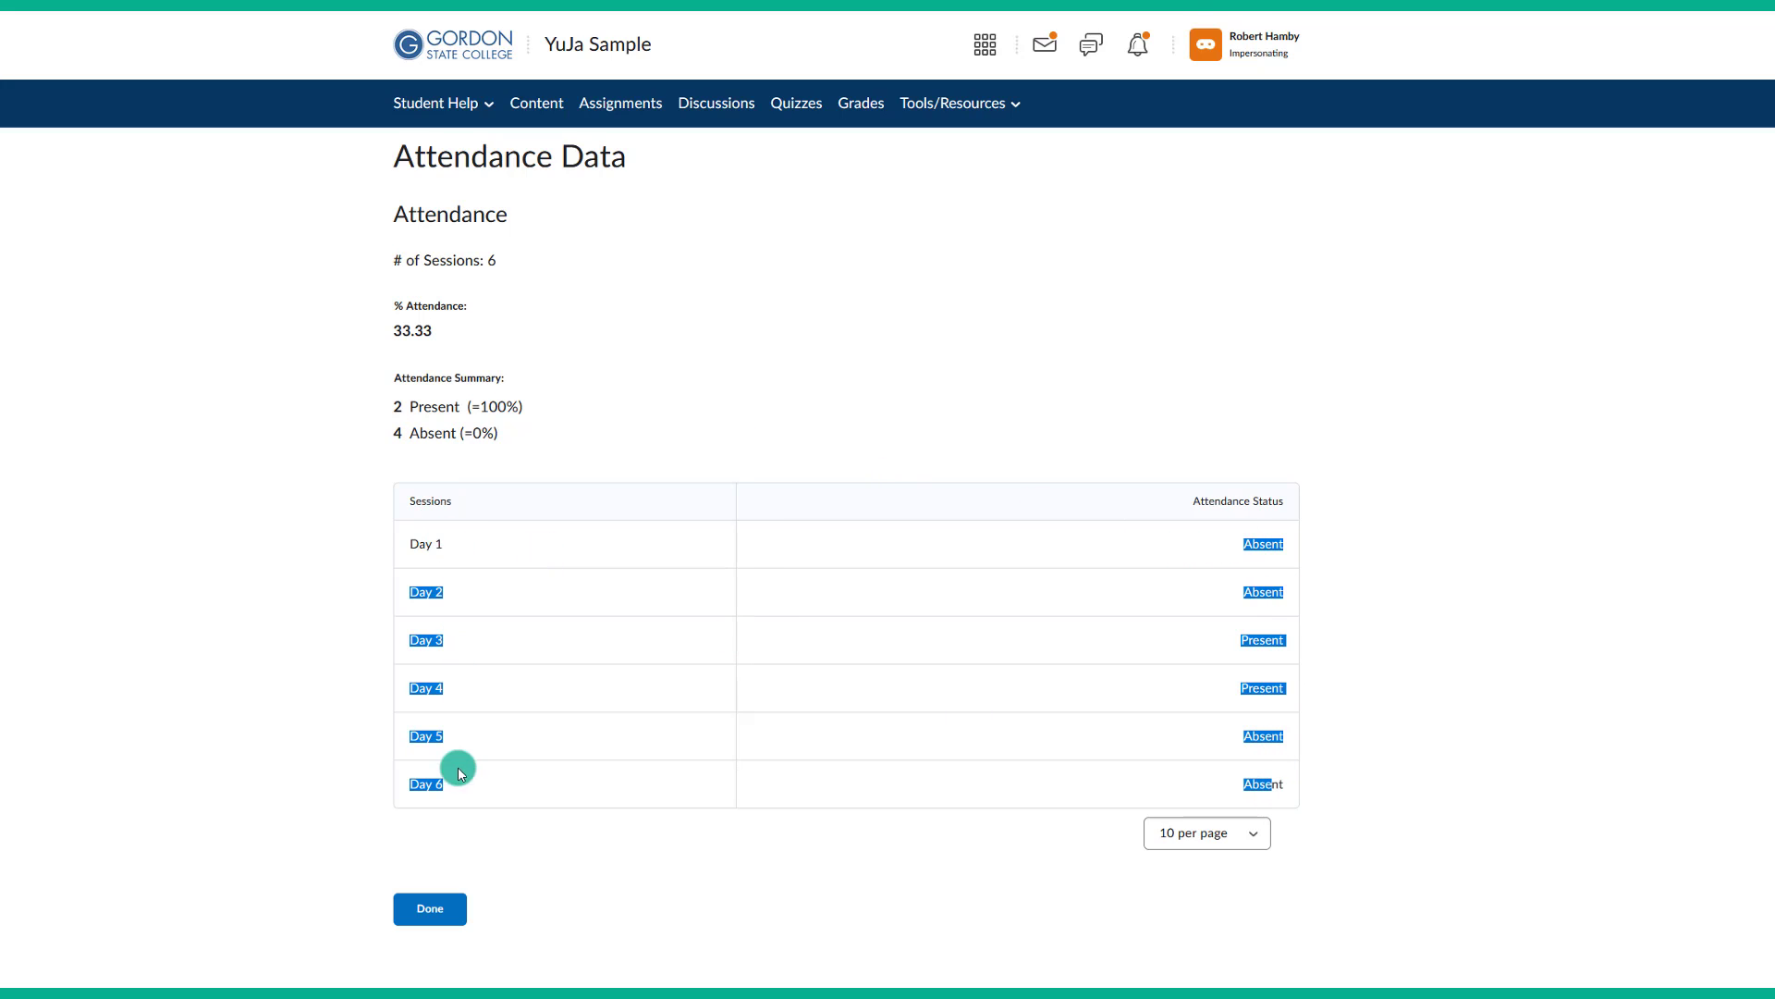
pyautogui.click(1188, 543)
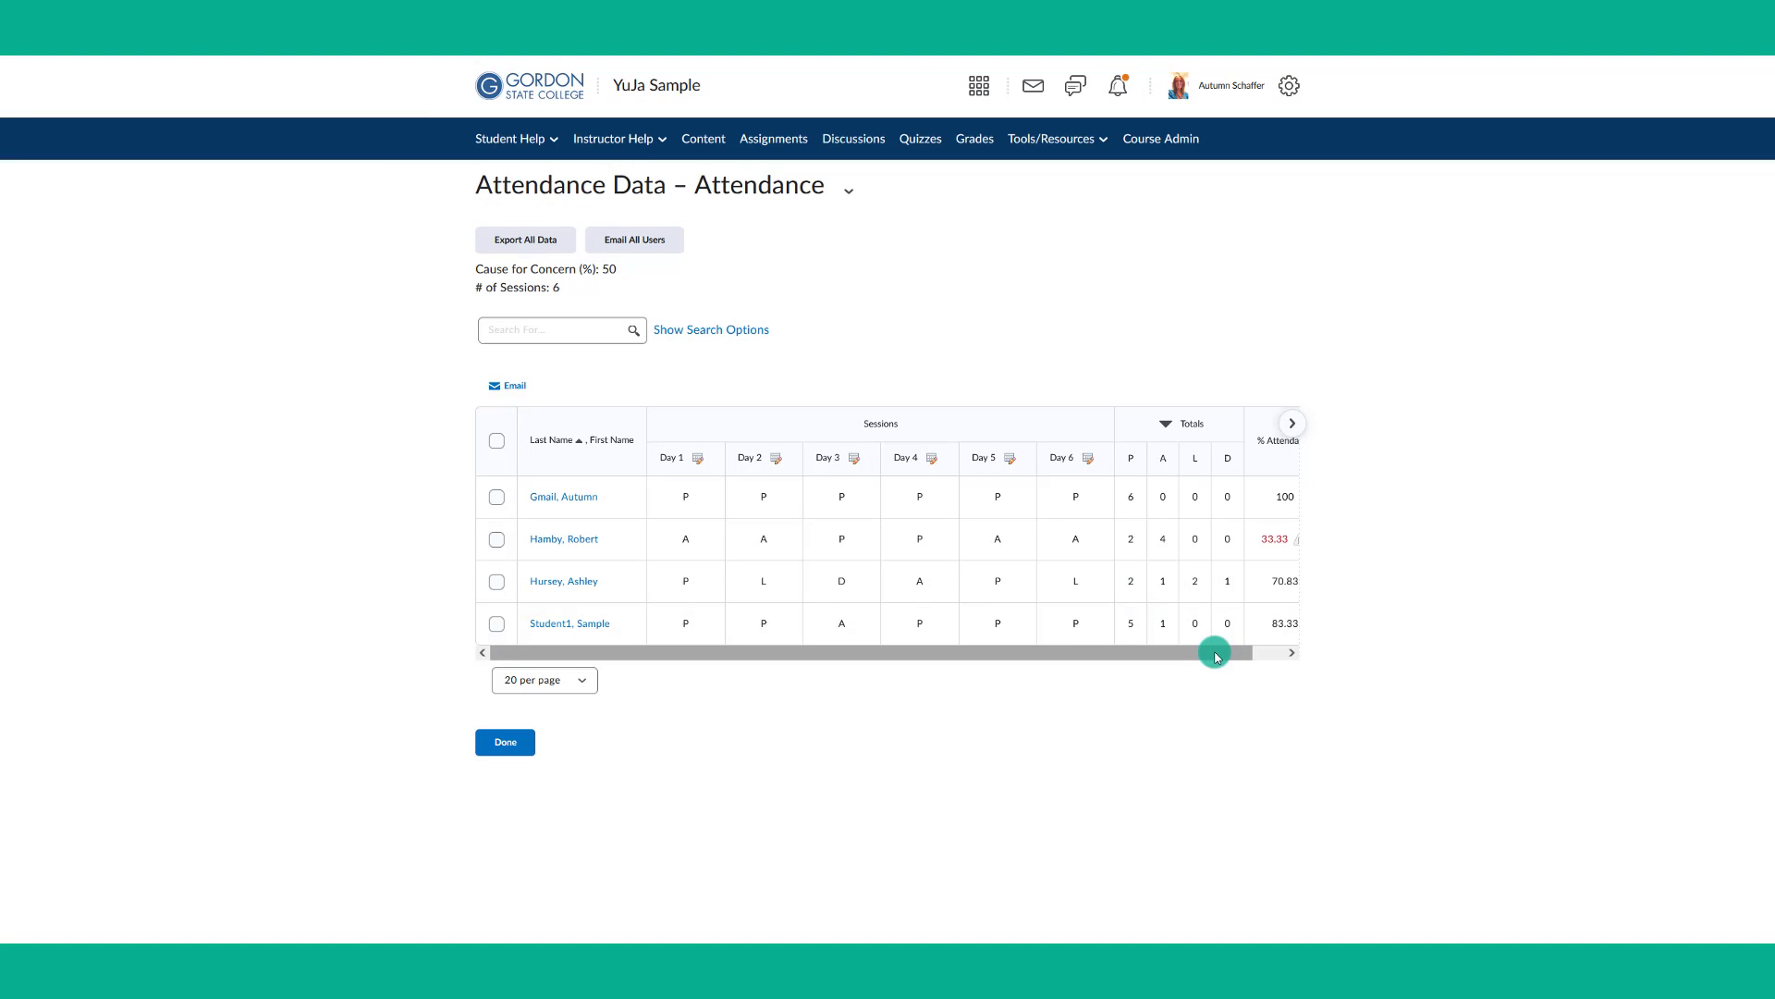
# Step: Open the Grades link in a new tab to show the Manage Grades item list
pyautogui.moveTo(1217, 656); pyautogui.dragTo(1264, 647)
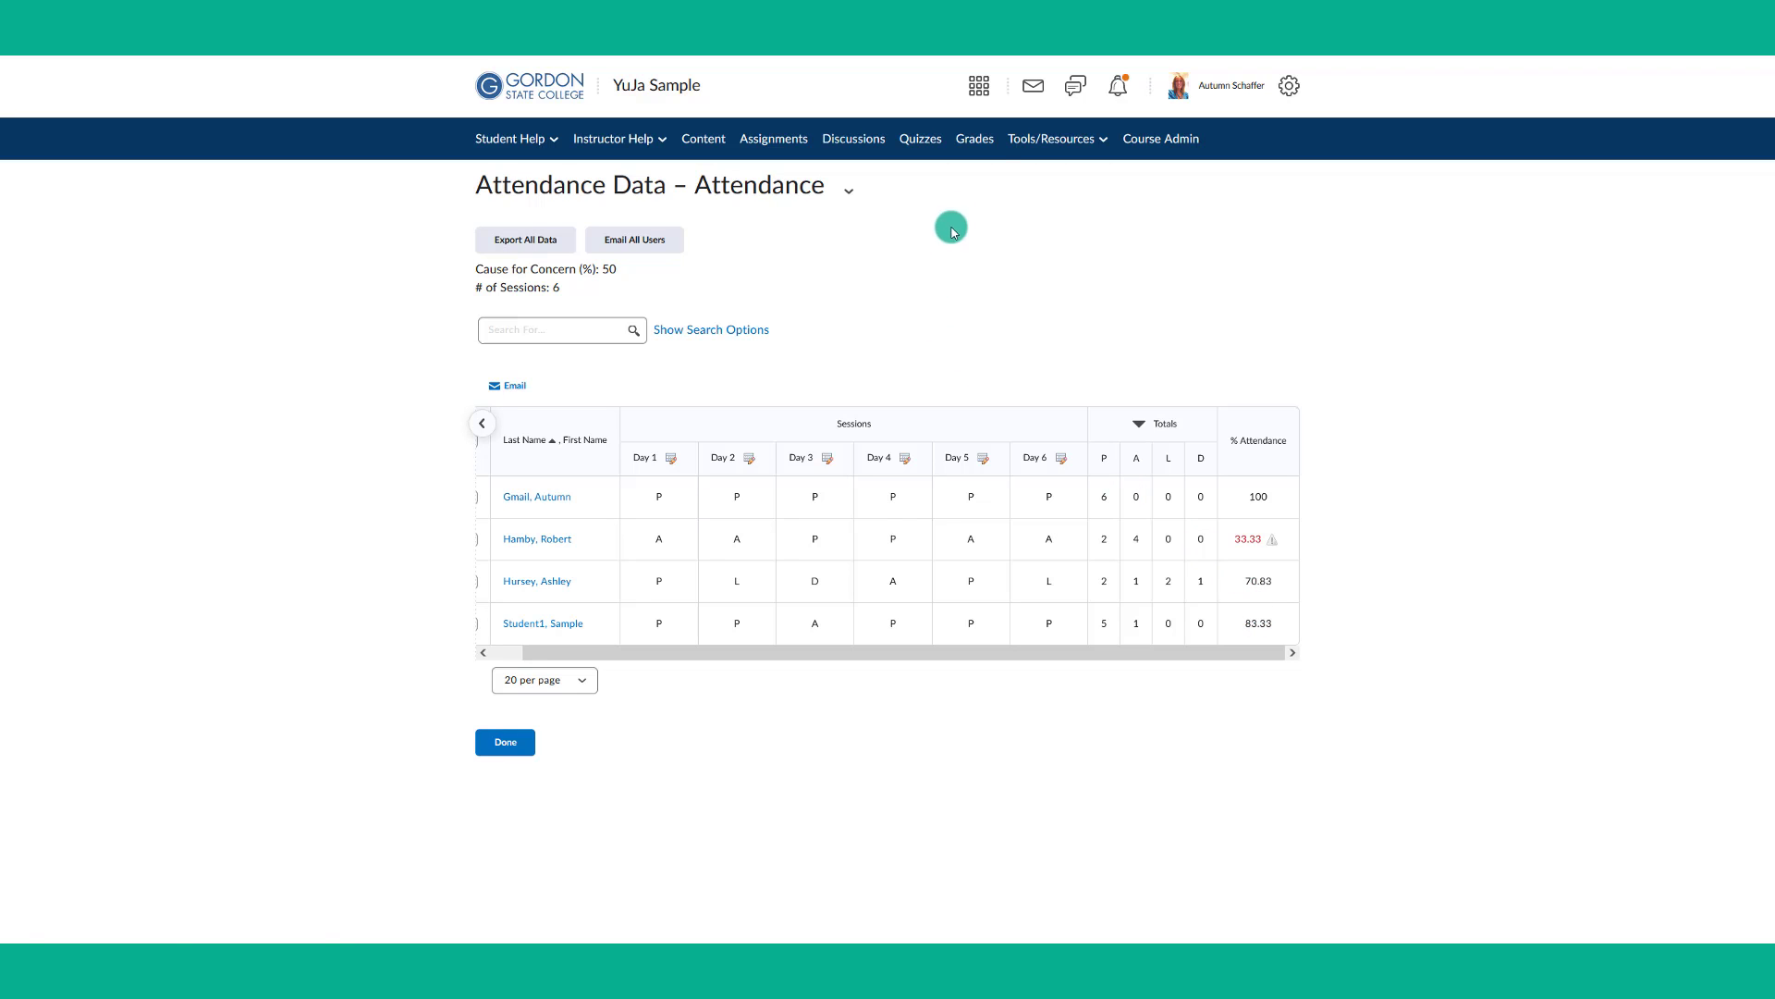
pyautogui.rightClick(988, 155)
pyautogui.click(991, 161)
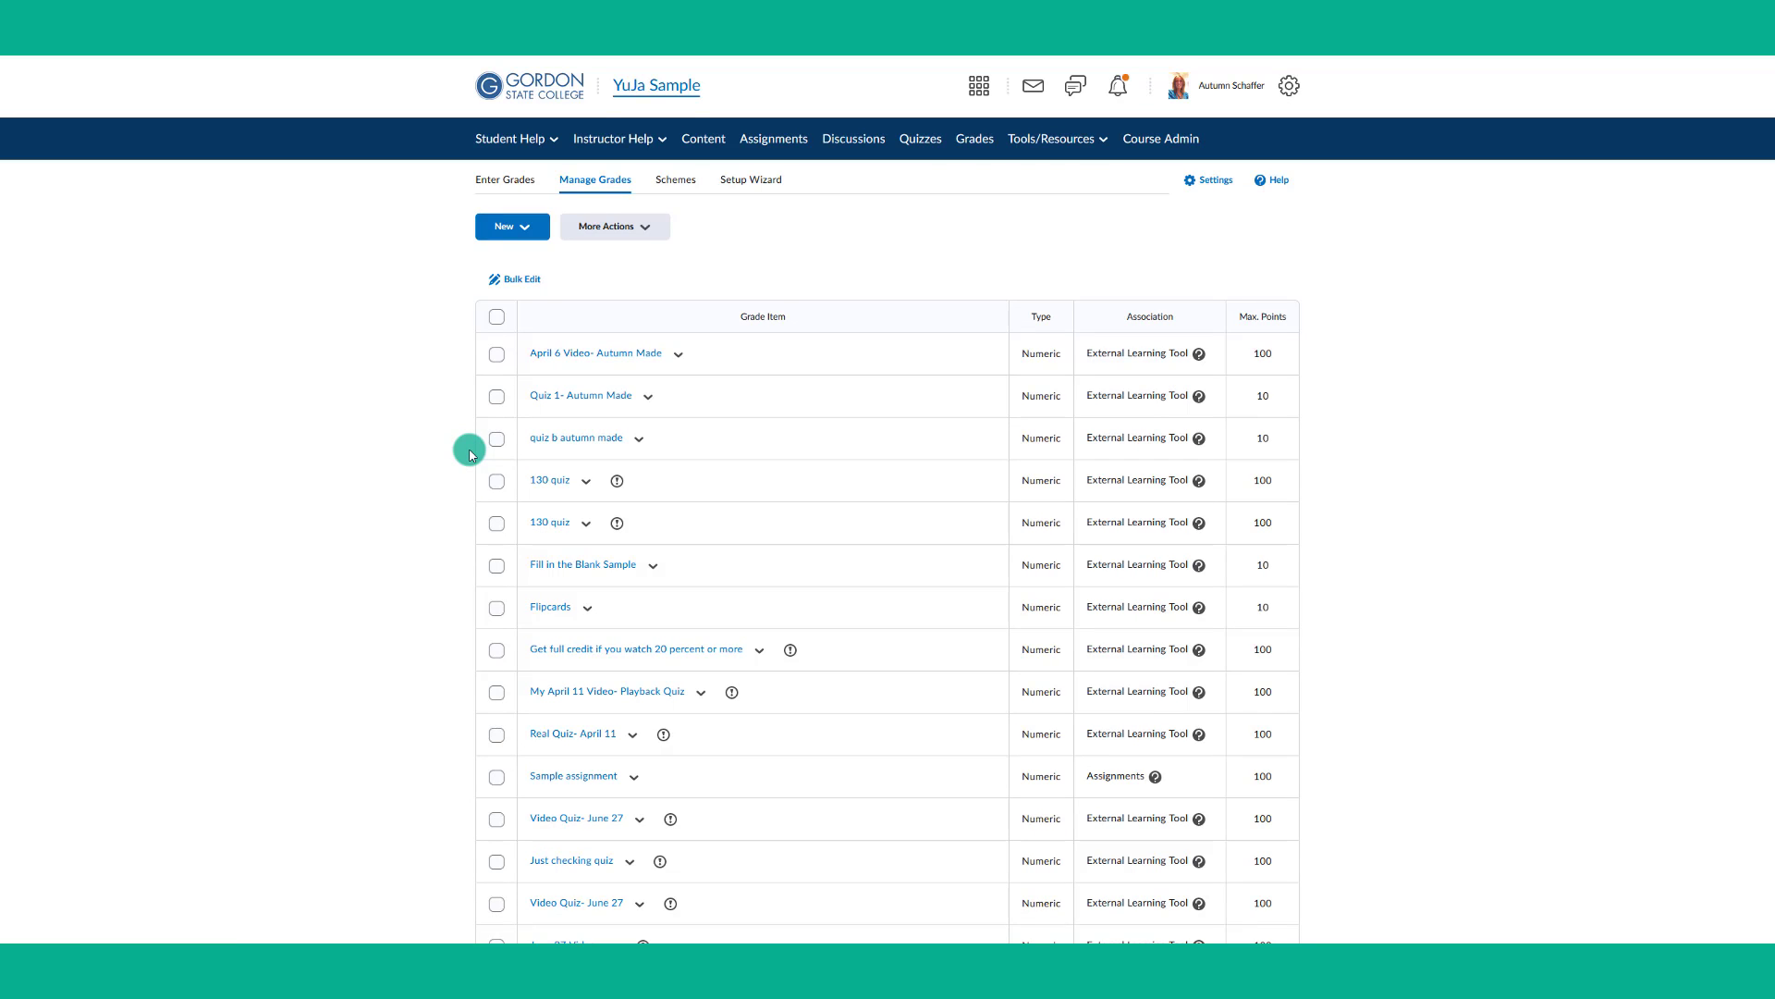
# Step: Start a new numeric grade item named Attendance with Maximum Points 100
pyautogui.click(527, 227)
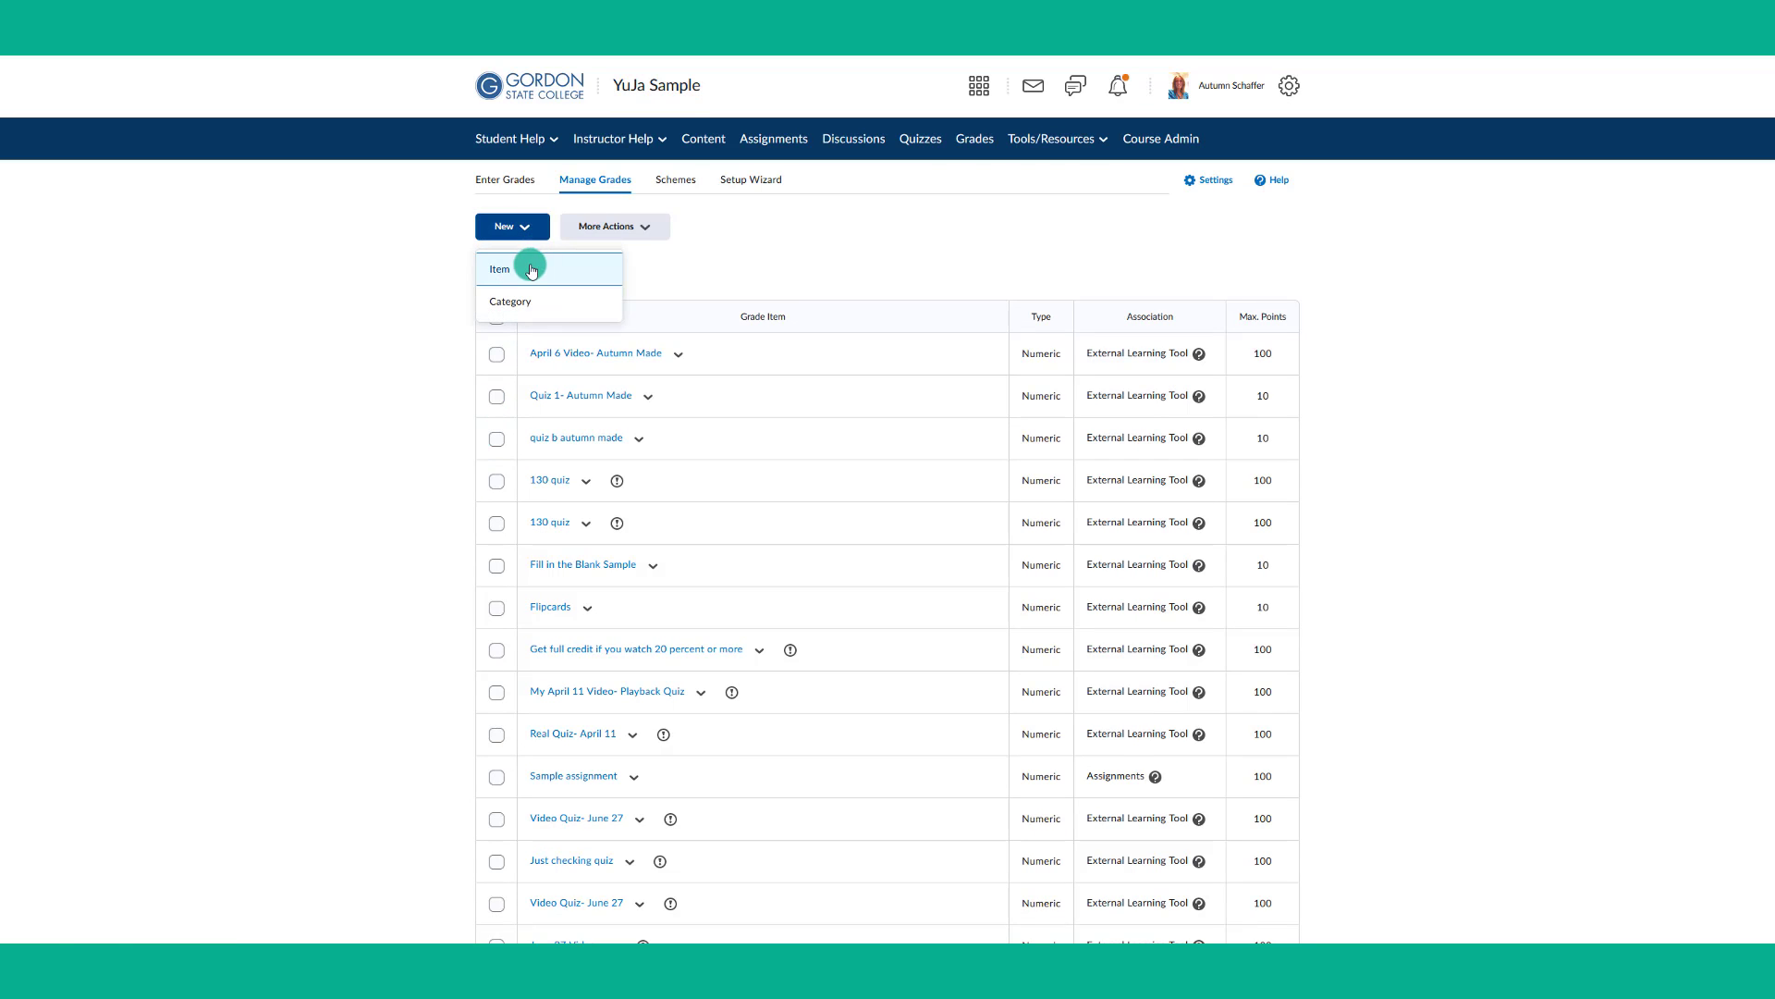
pyautogui.click(532, 269)
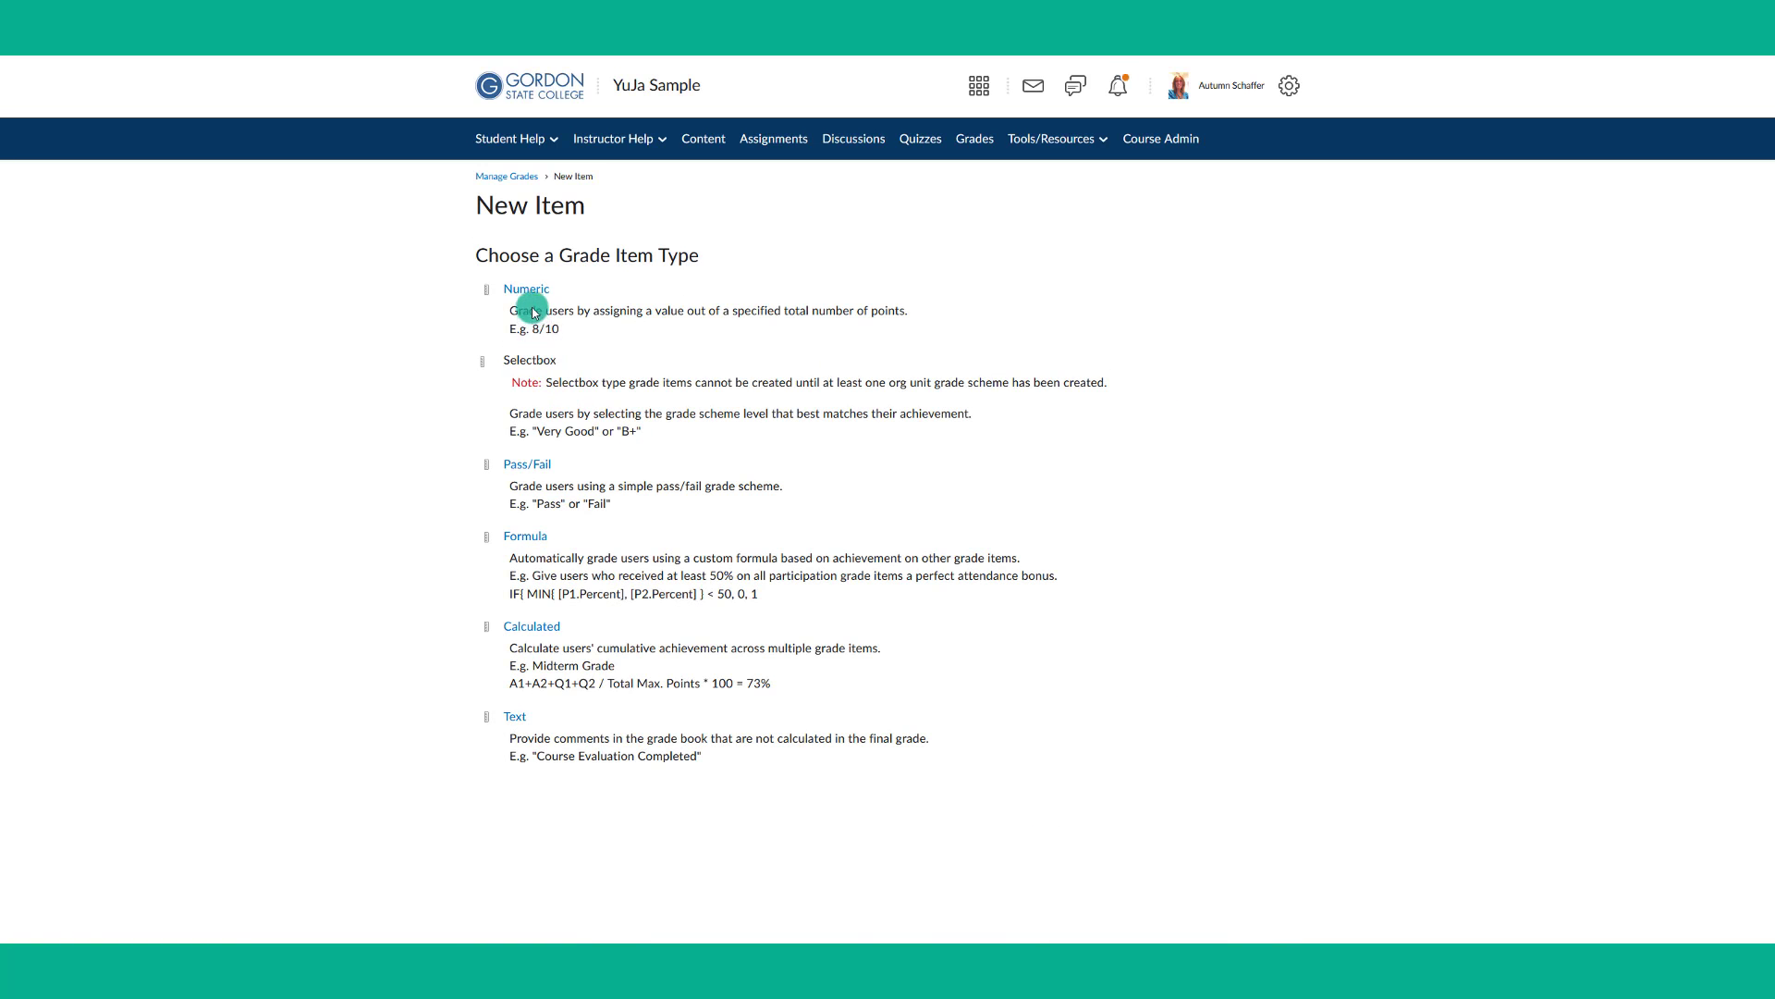
pyautogui.click(530, 290)
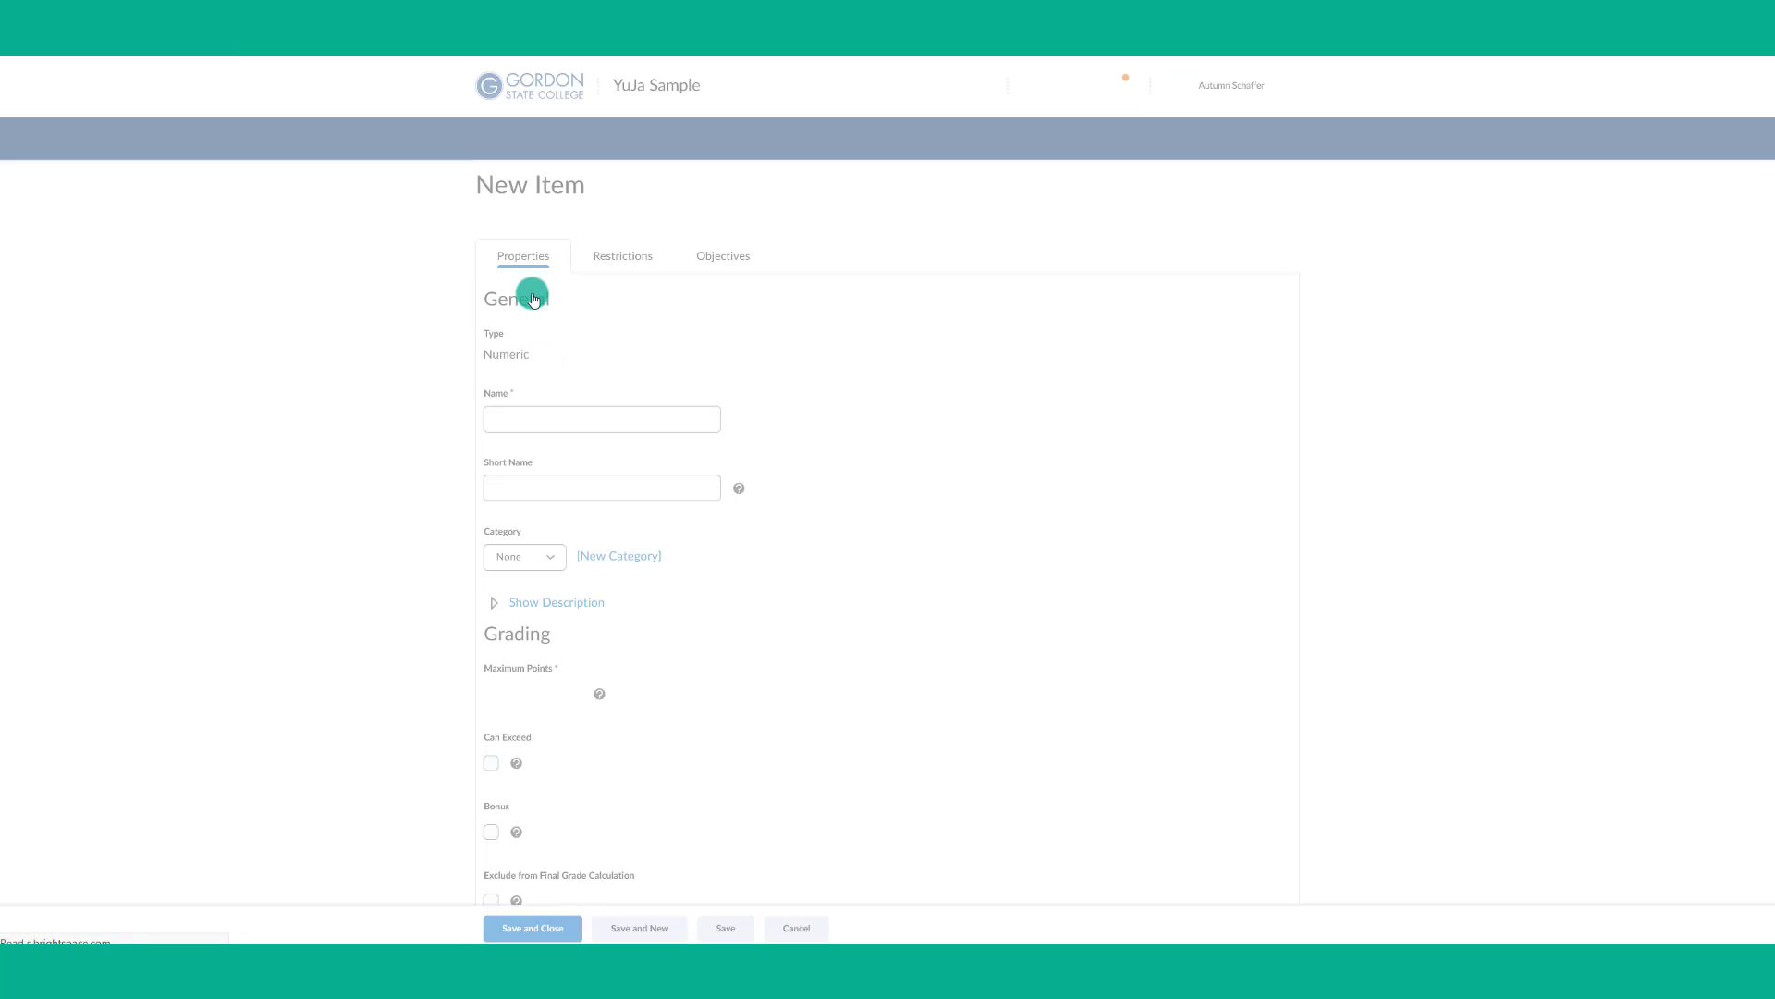
pyautogui.click(519, 408)
pyautogui.write('Attendance')
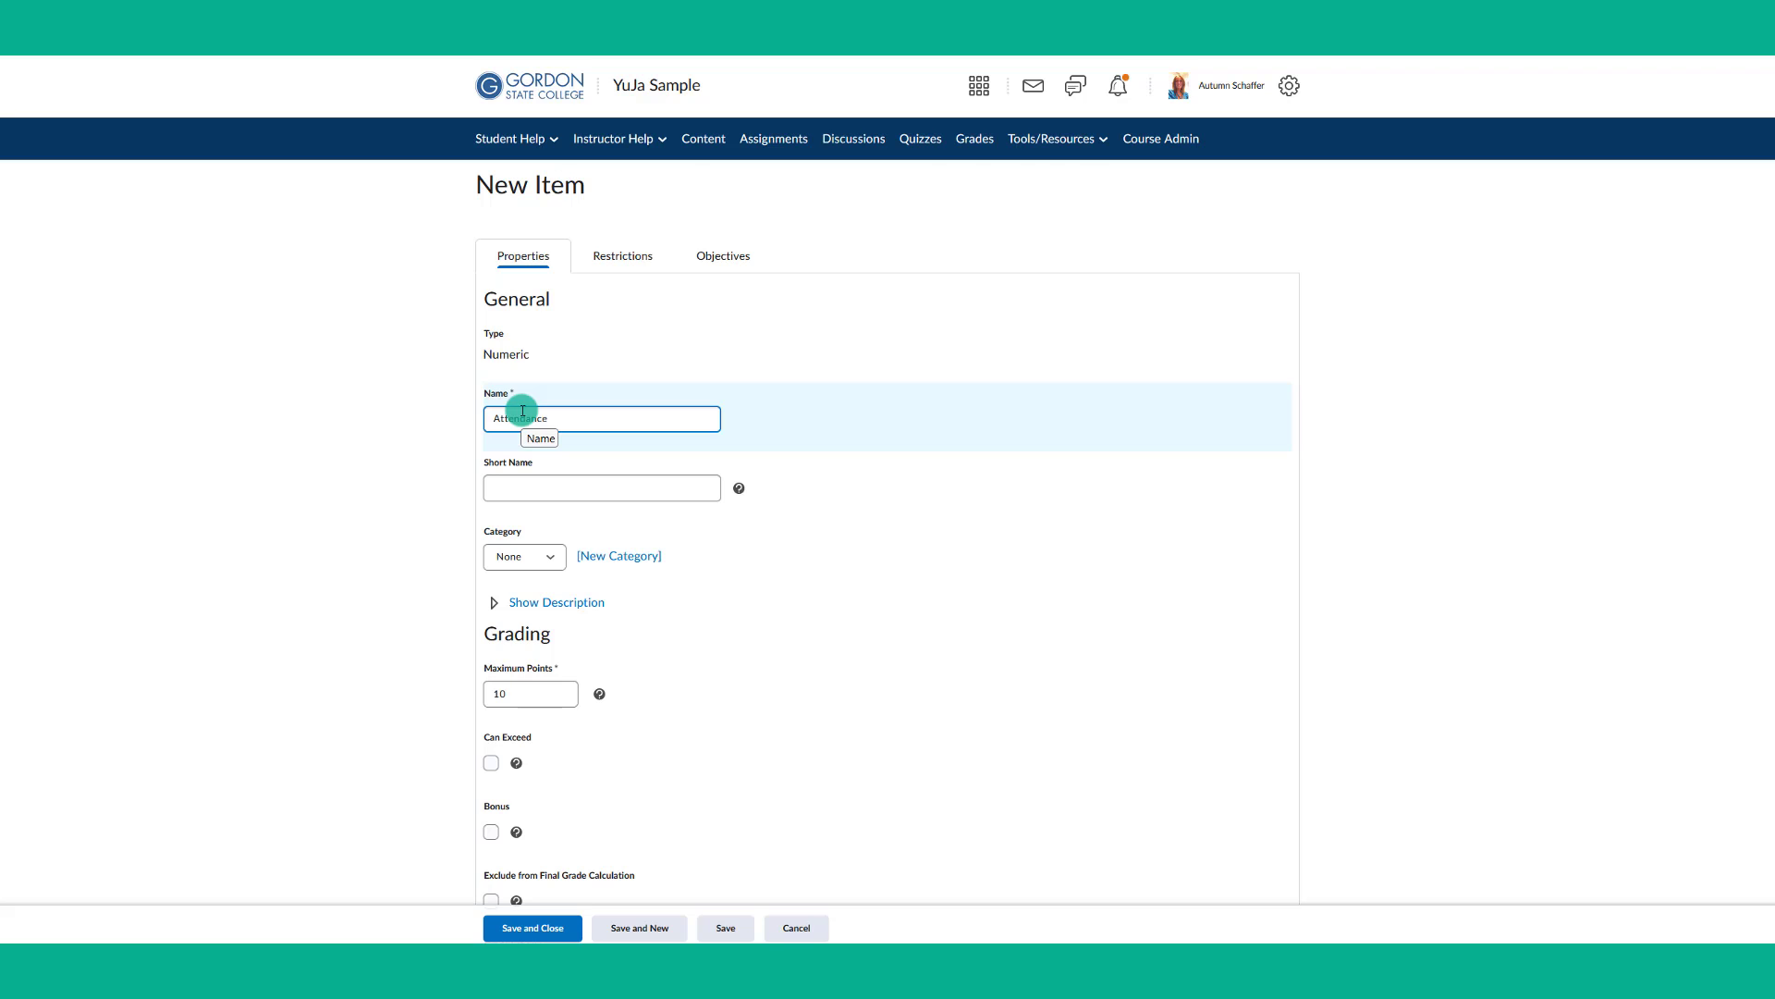
pyautogui.doubleClick(490, 693)
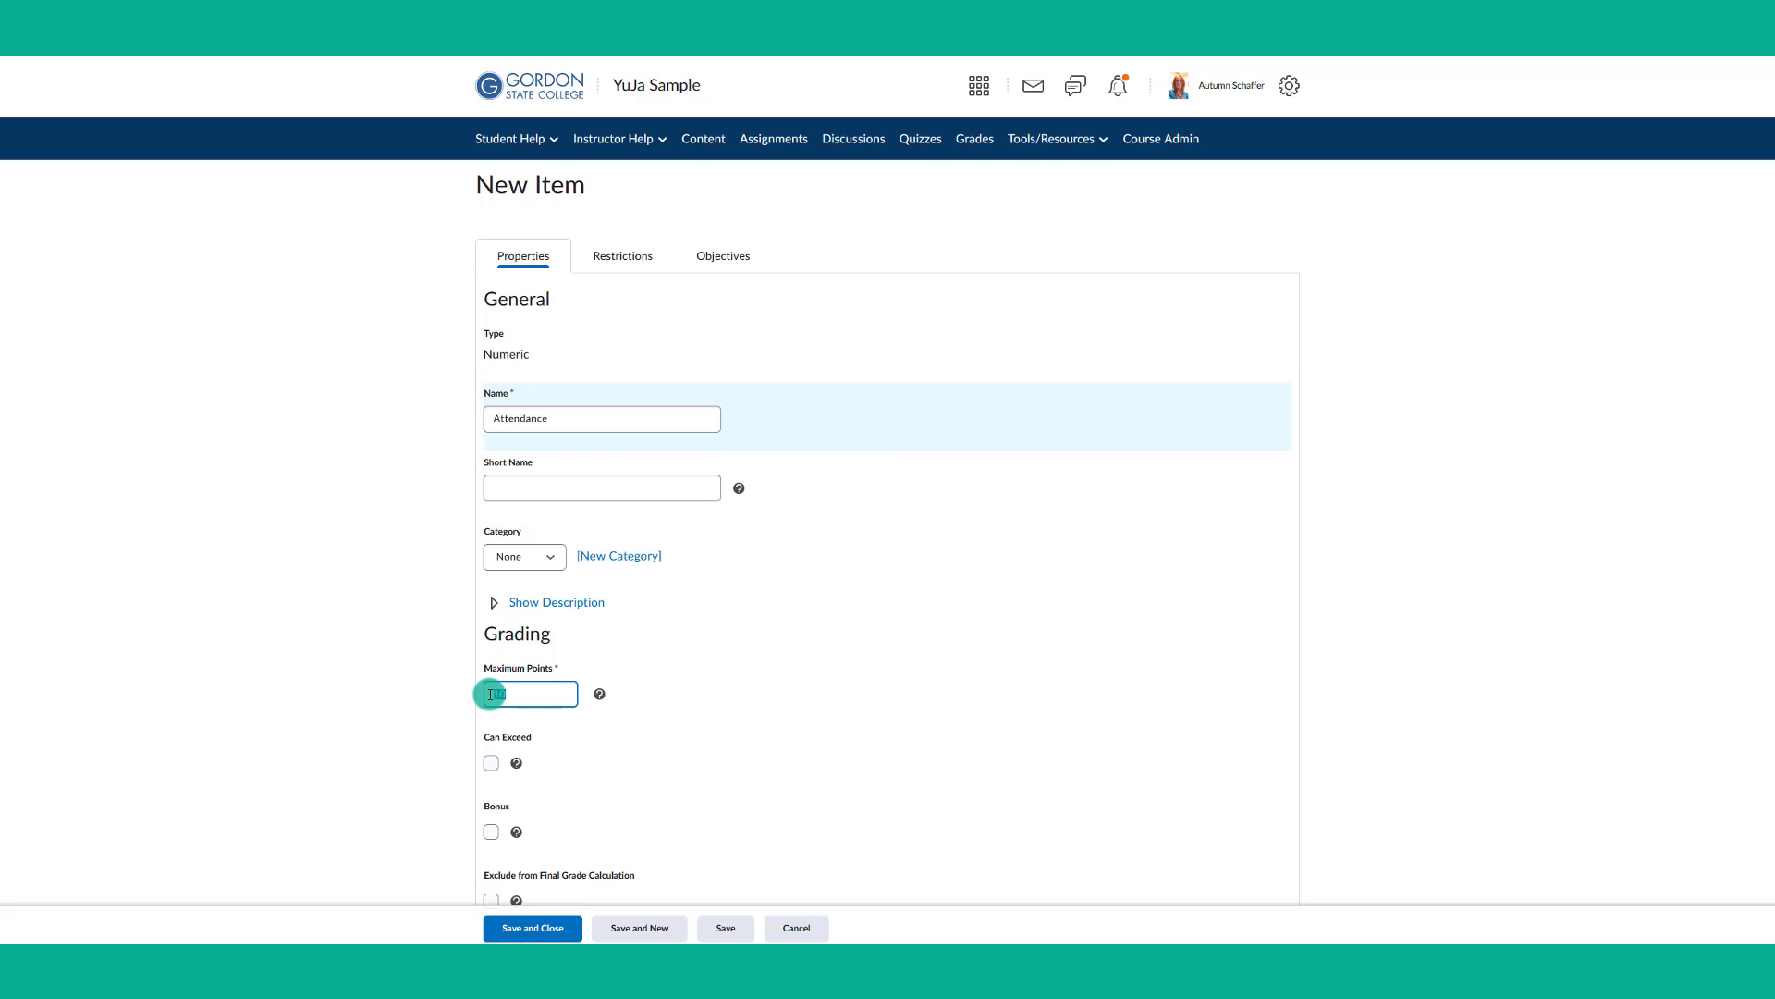
pyautogui.press('BackSpace')
pyautogui.click(573, 481)
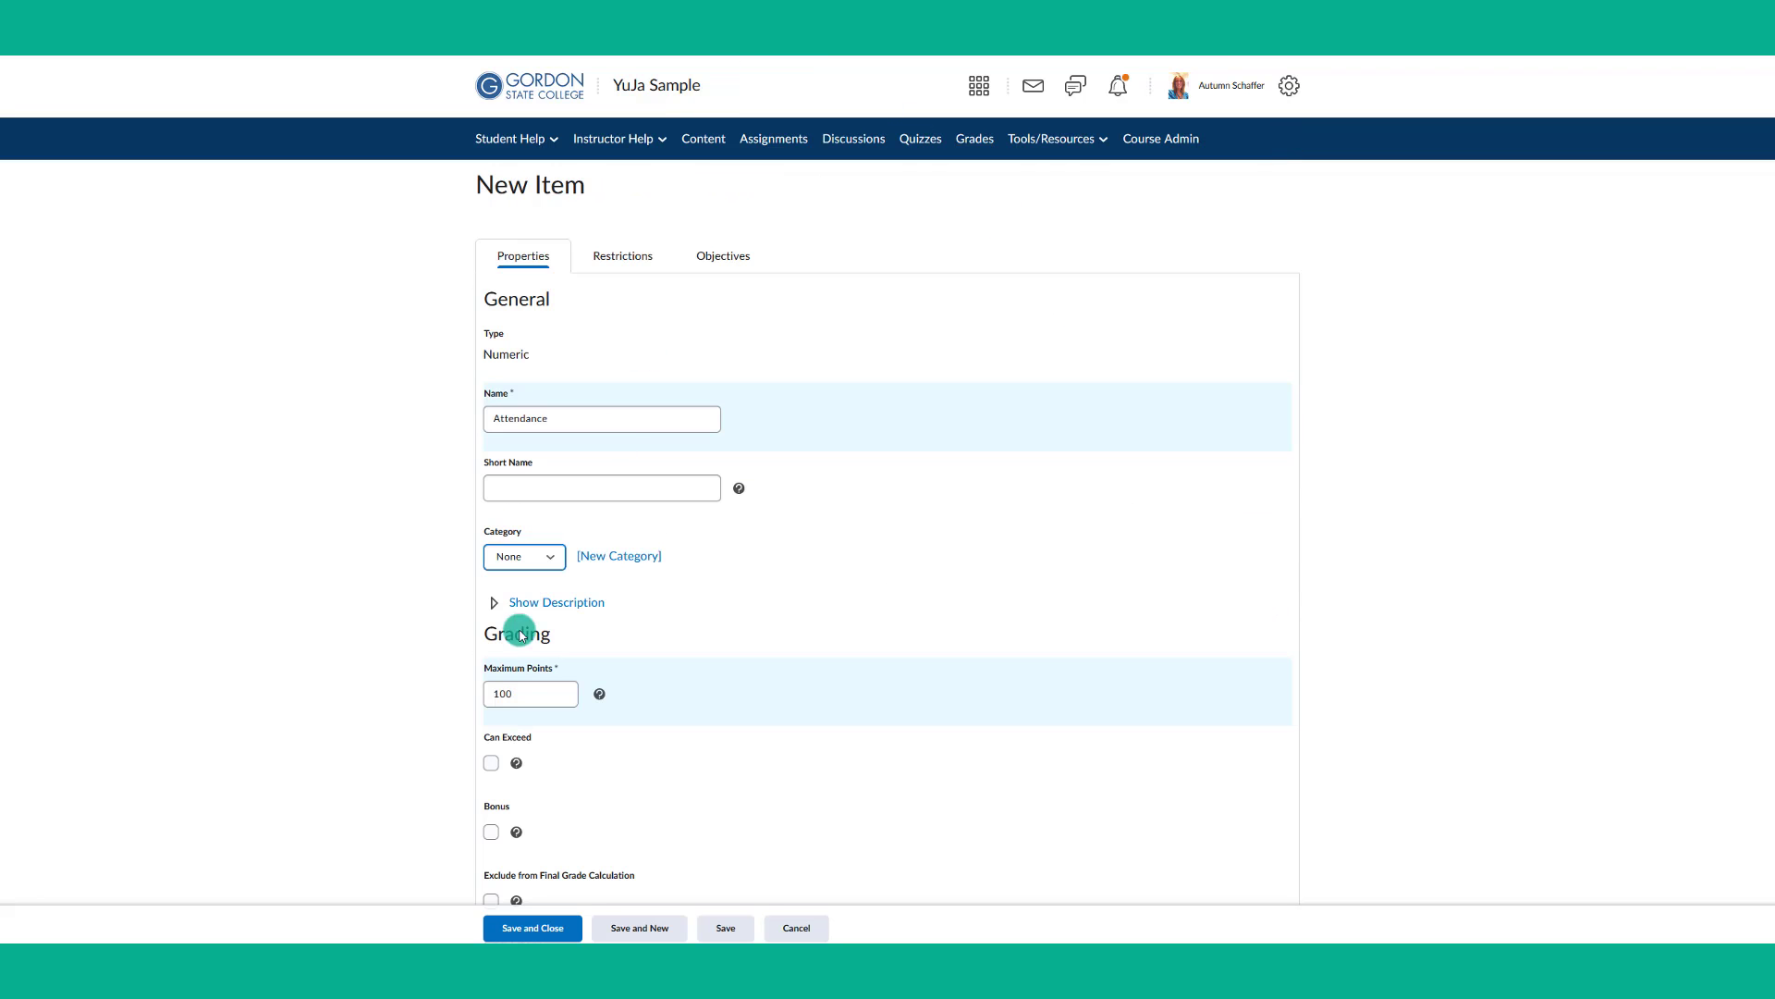
# Step: Leave Bonus unchecked and save the Attendance grade item
pyautogui.click(523, 694)
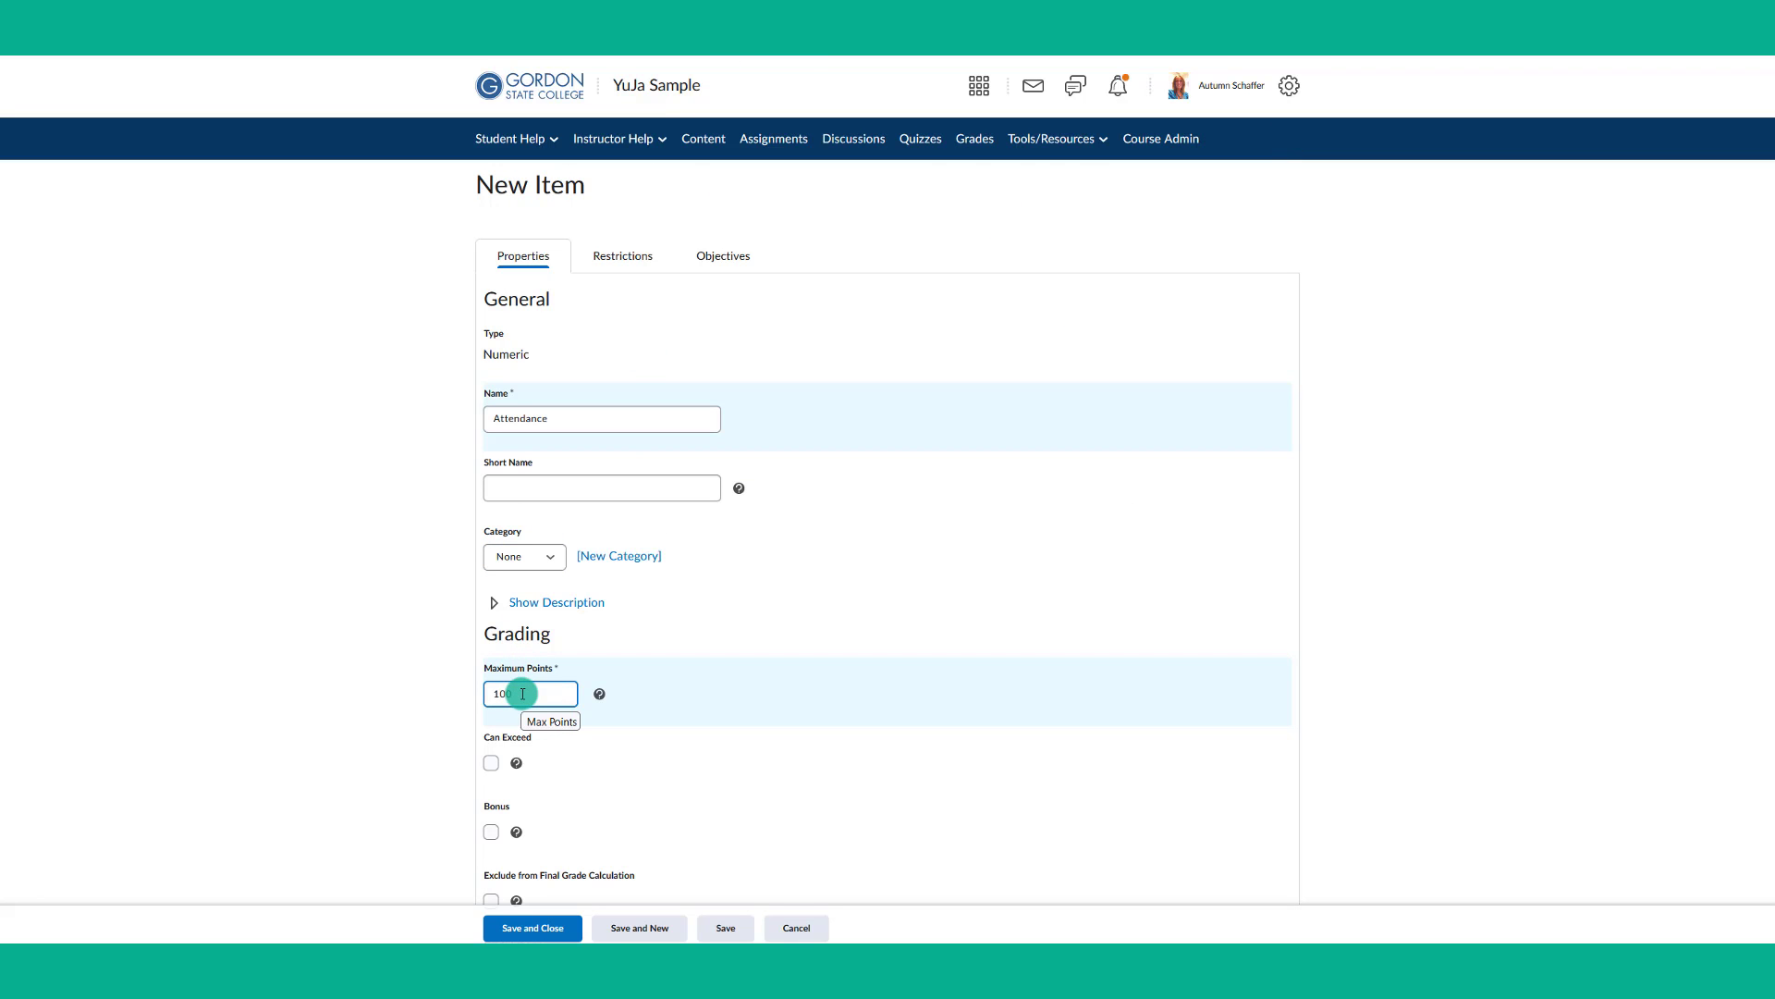
pyautogui.scroll(-2, 520, 692)
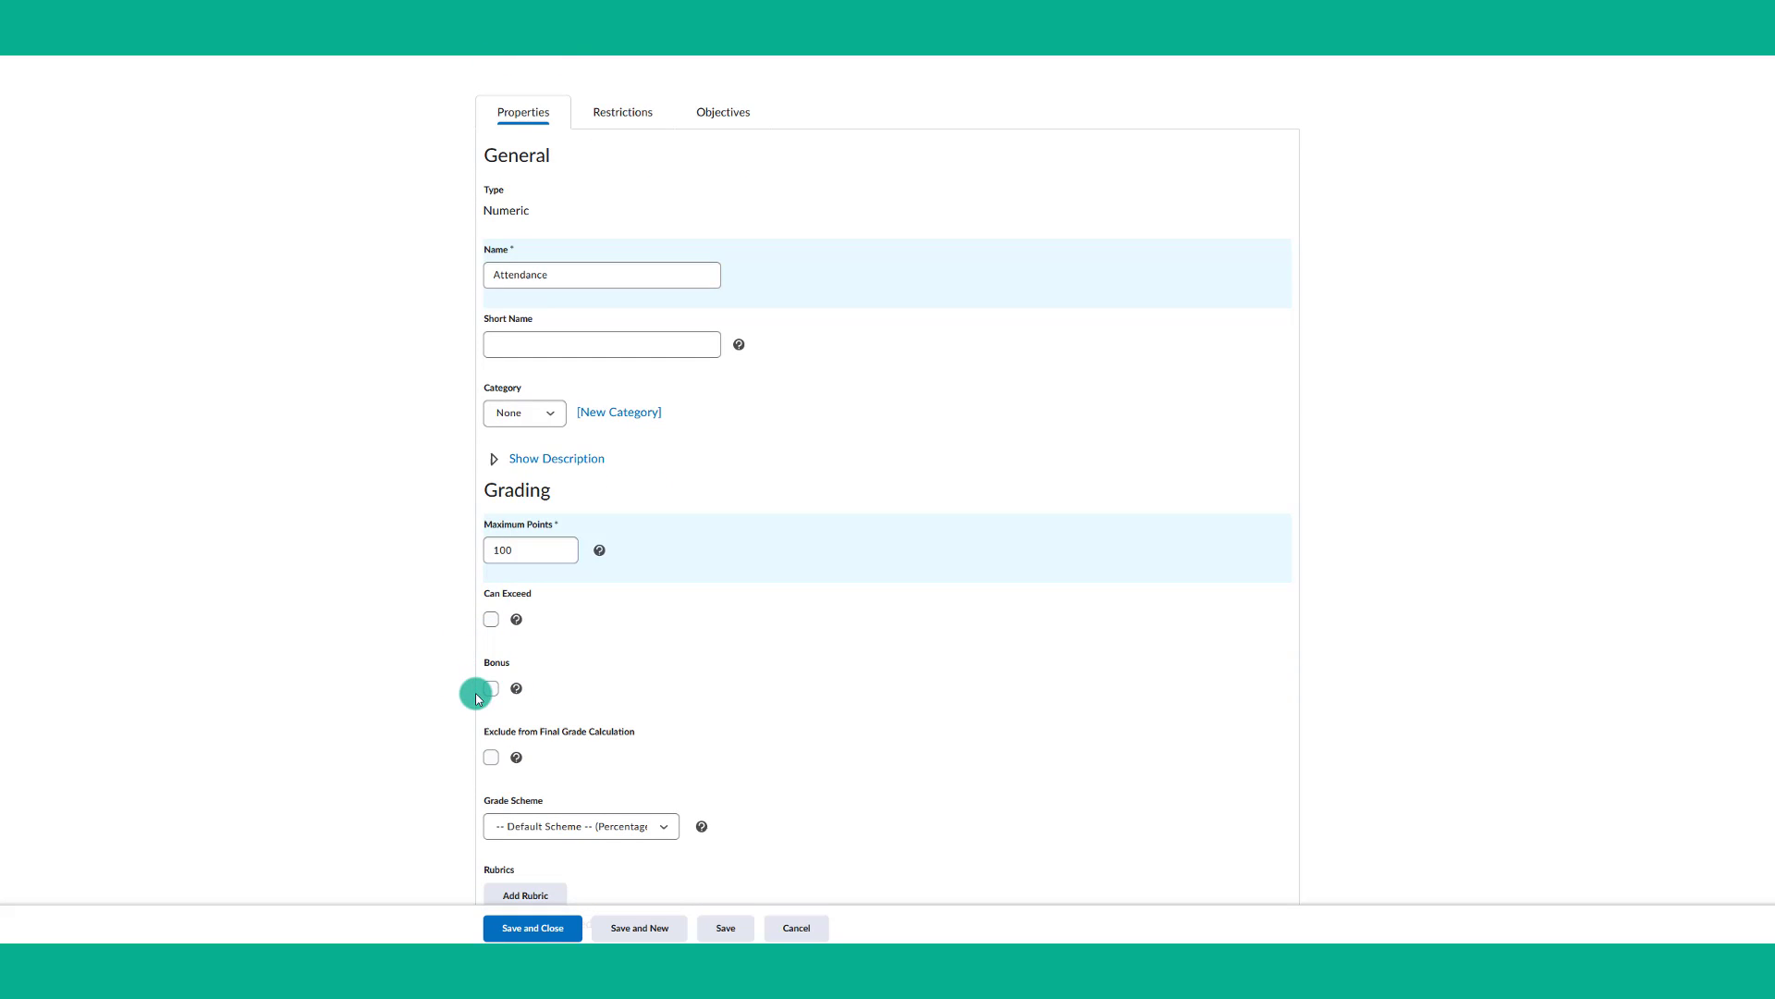
pyautogui.click(490, 690)
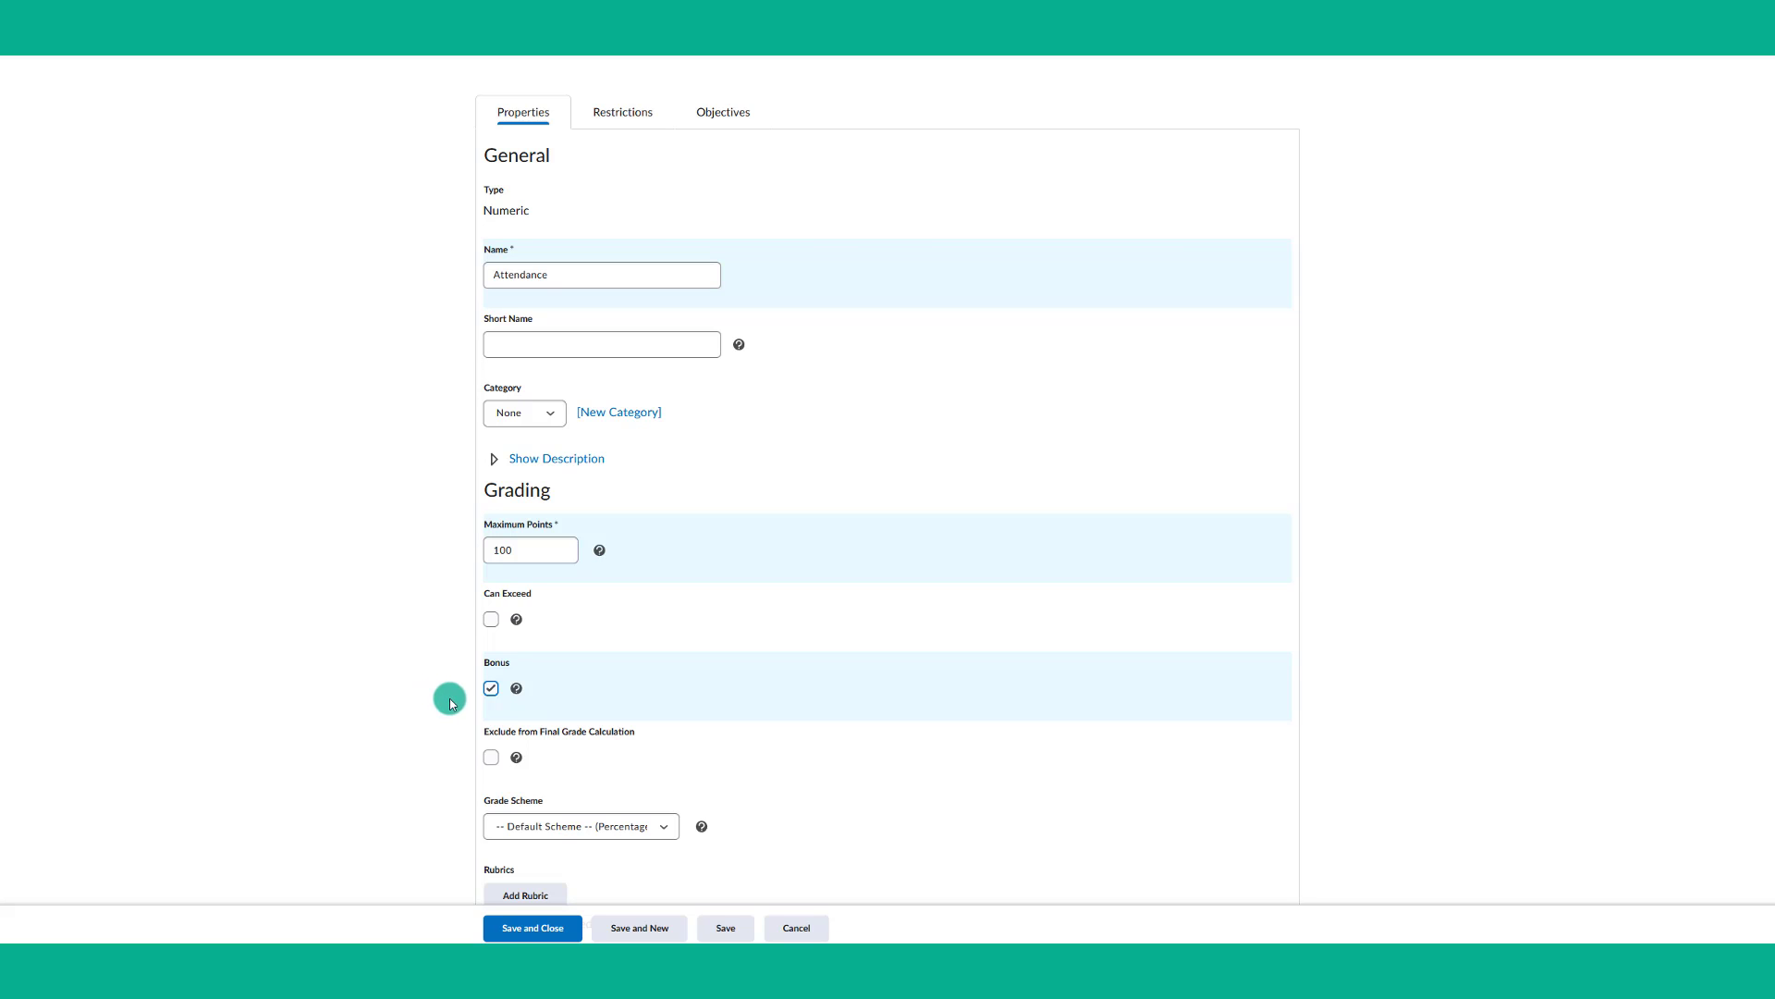
pyautogui.click(491, 687)
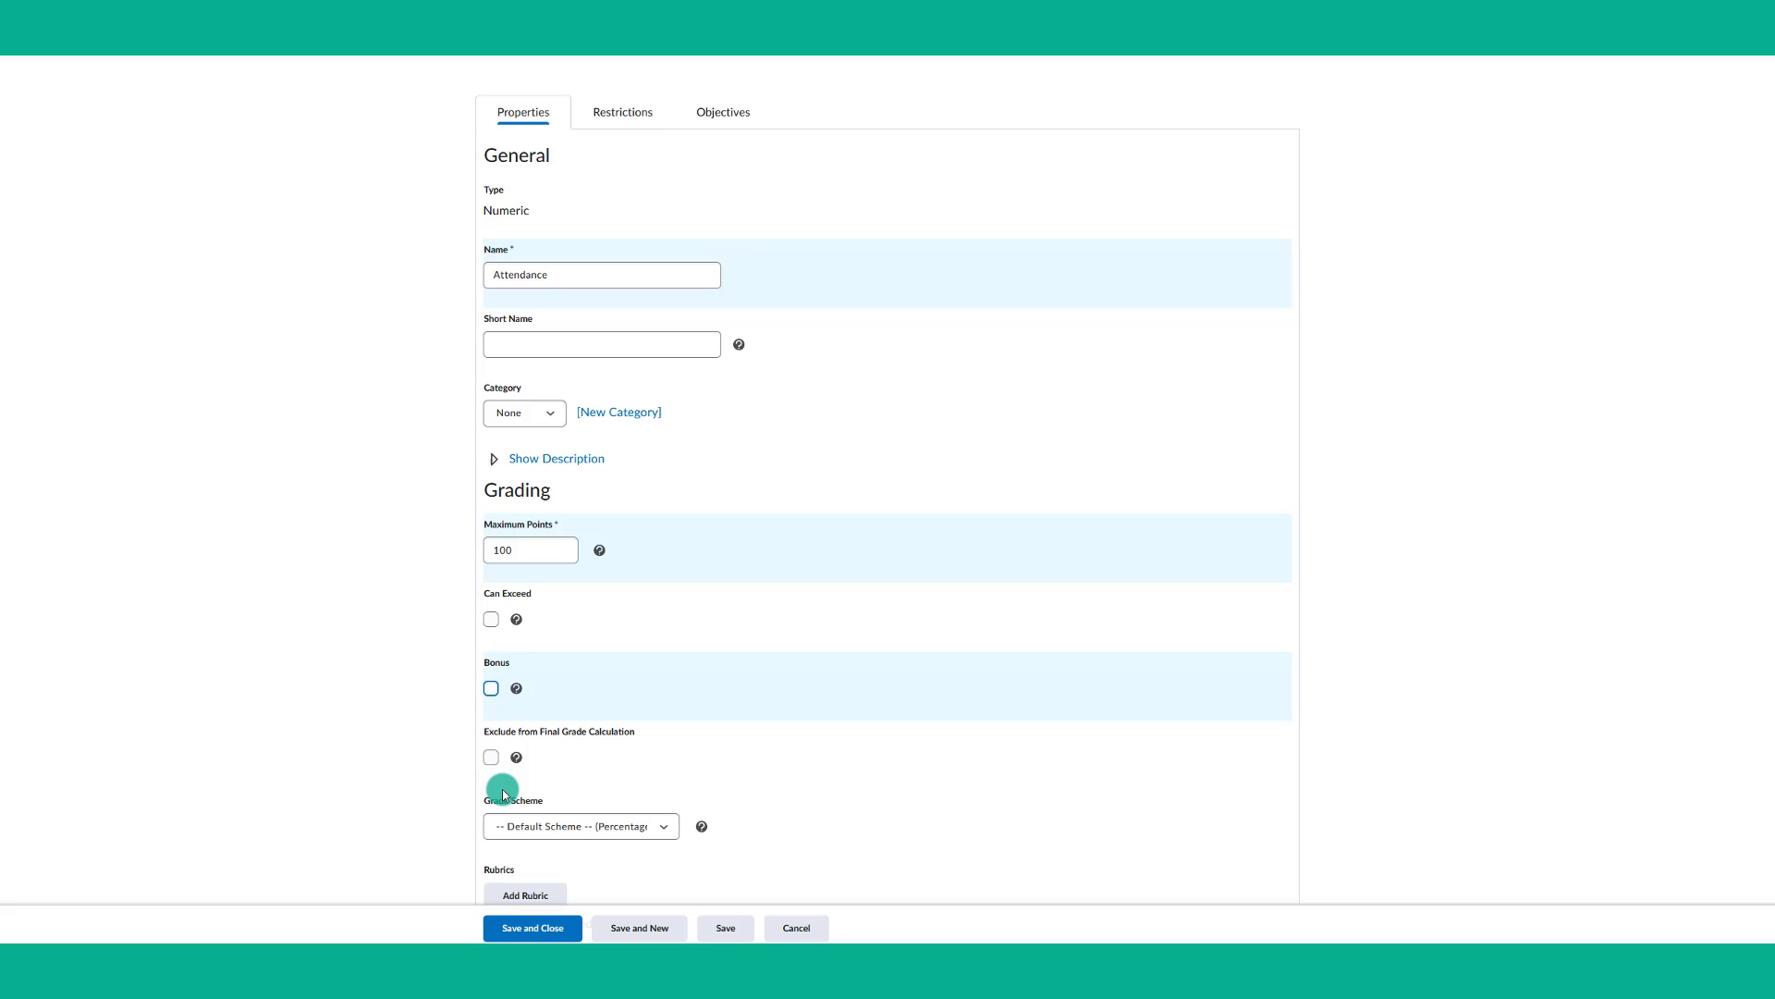
pyautogui.scroll(-2, 502, 790)
pyautogui.scroll(4, 502, 791)
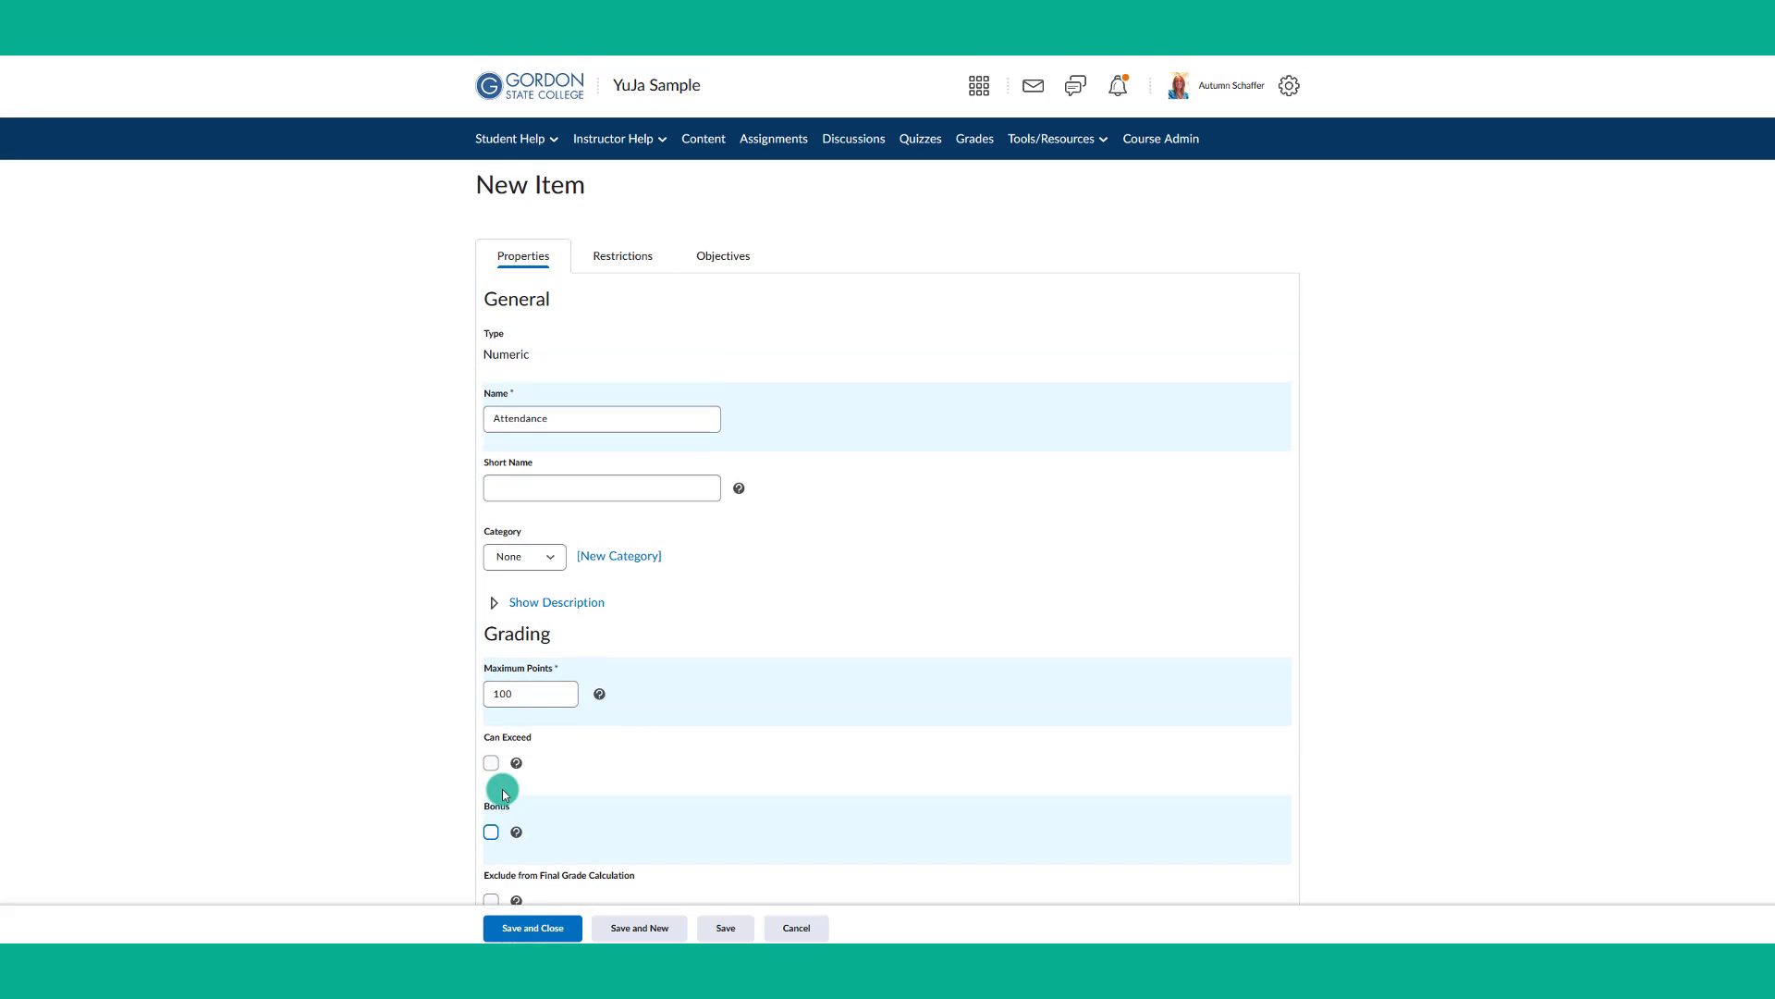
pyautogui.click(541, 930)
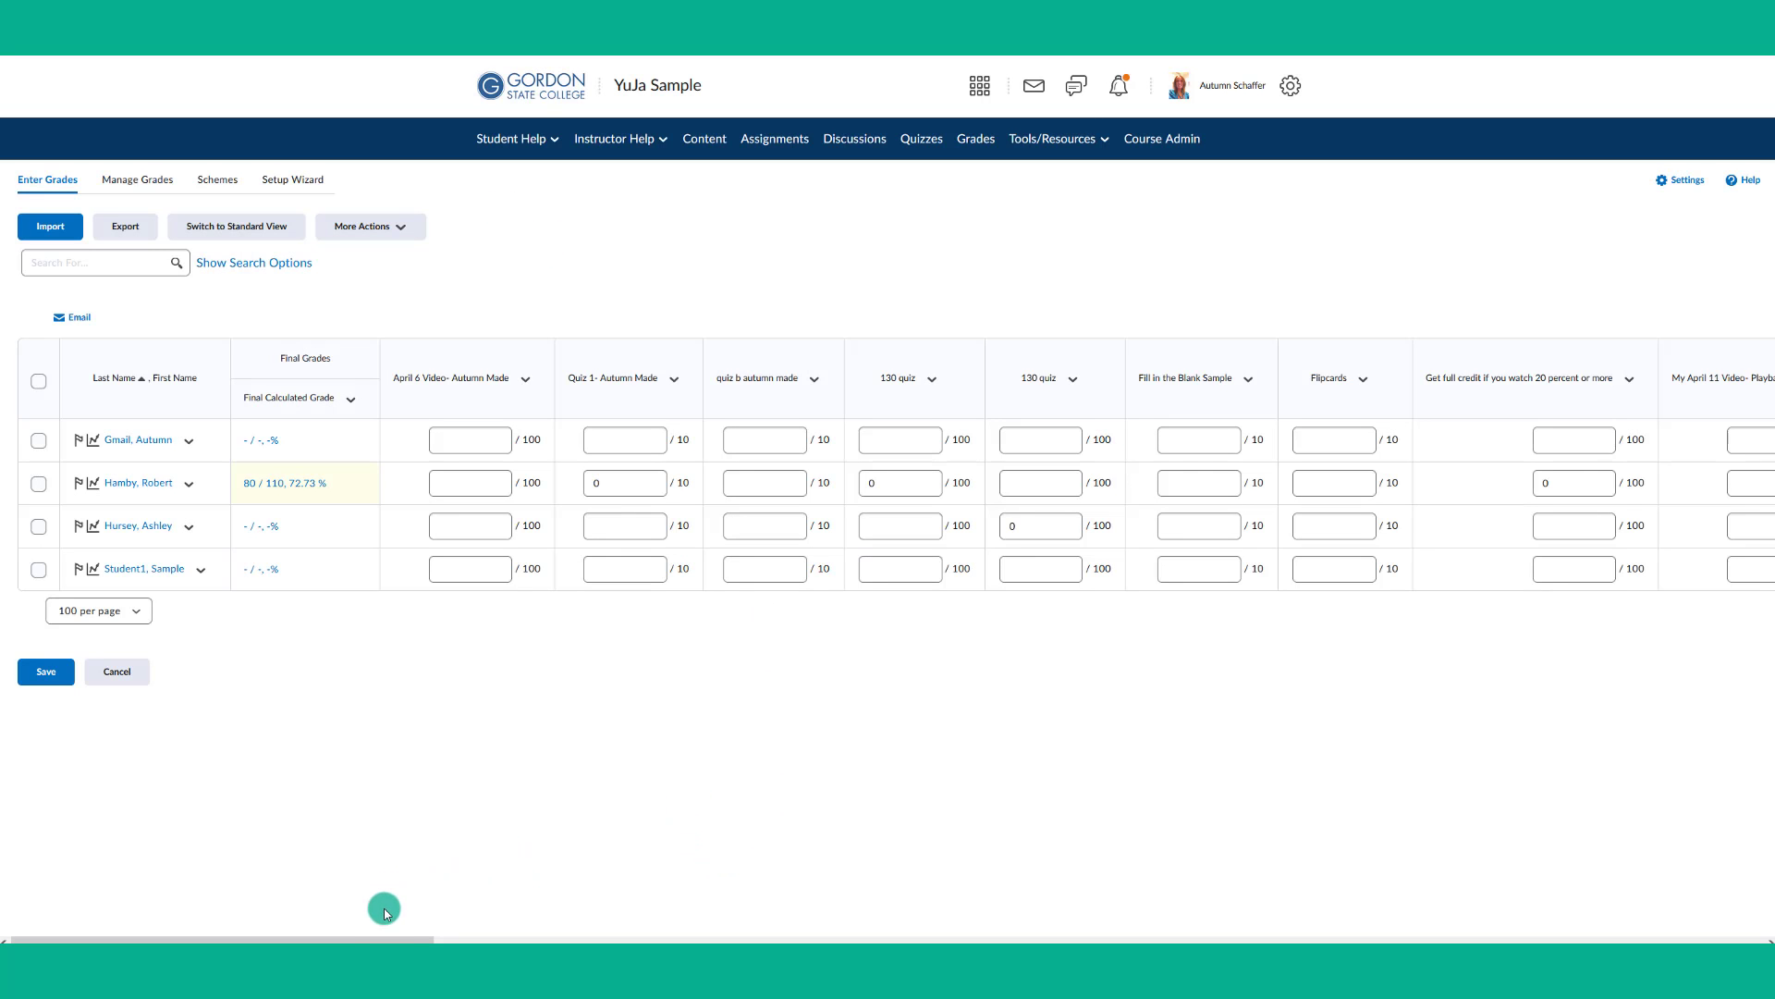
# Step: Enter Attendance grades 100, 33, 73 and 83 for the four students and confirm saving
pyautogui.moveTo(416, 938); pyautogui.dragTo(1712, 852)
pyautogui.click(1363, 436)
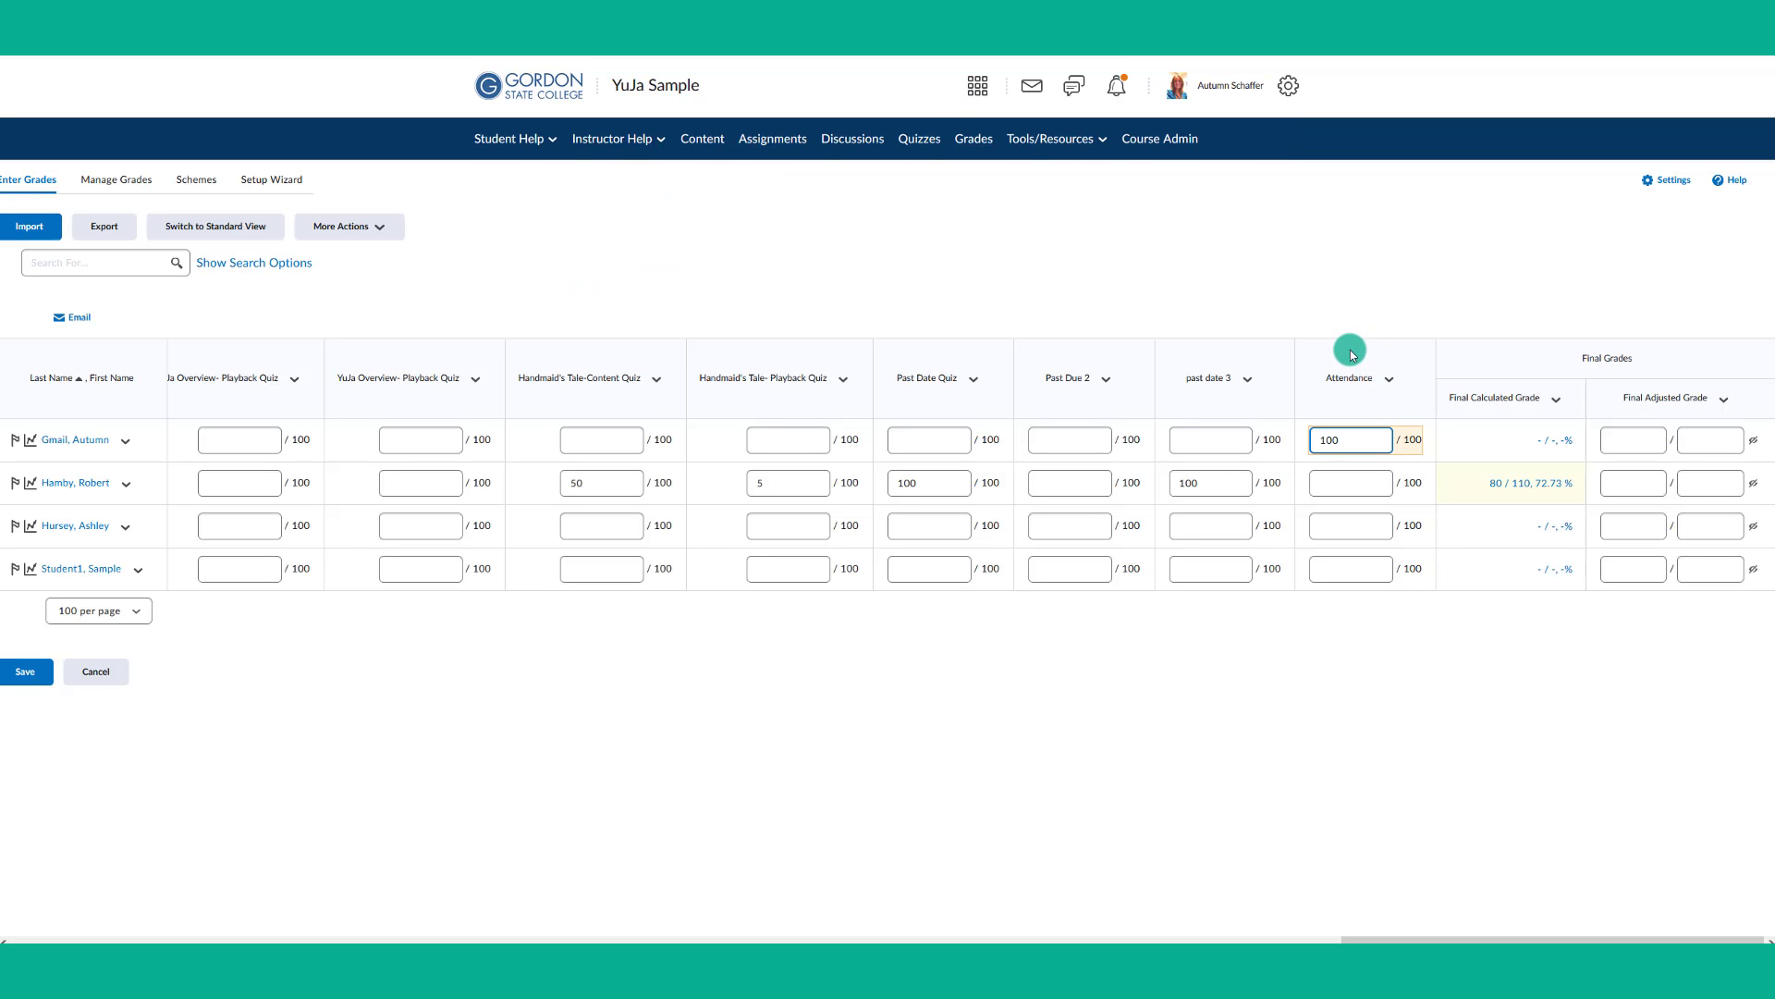
pyautogui.click(1336, 483)
pyautogui.write('33')
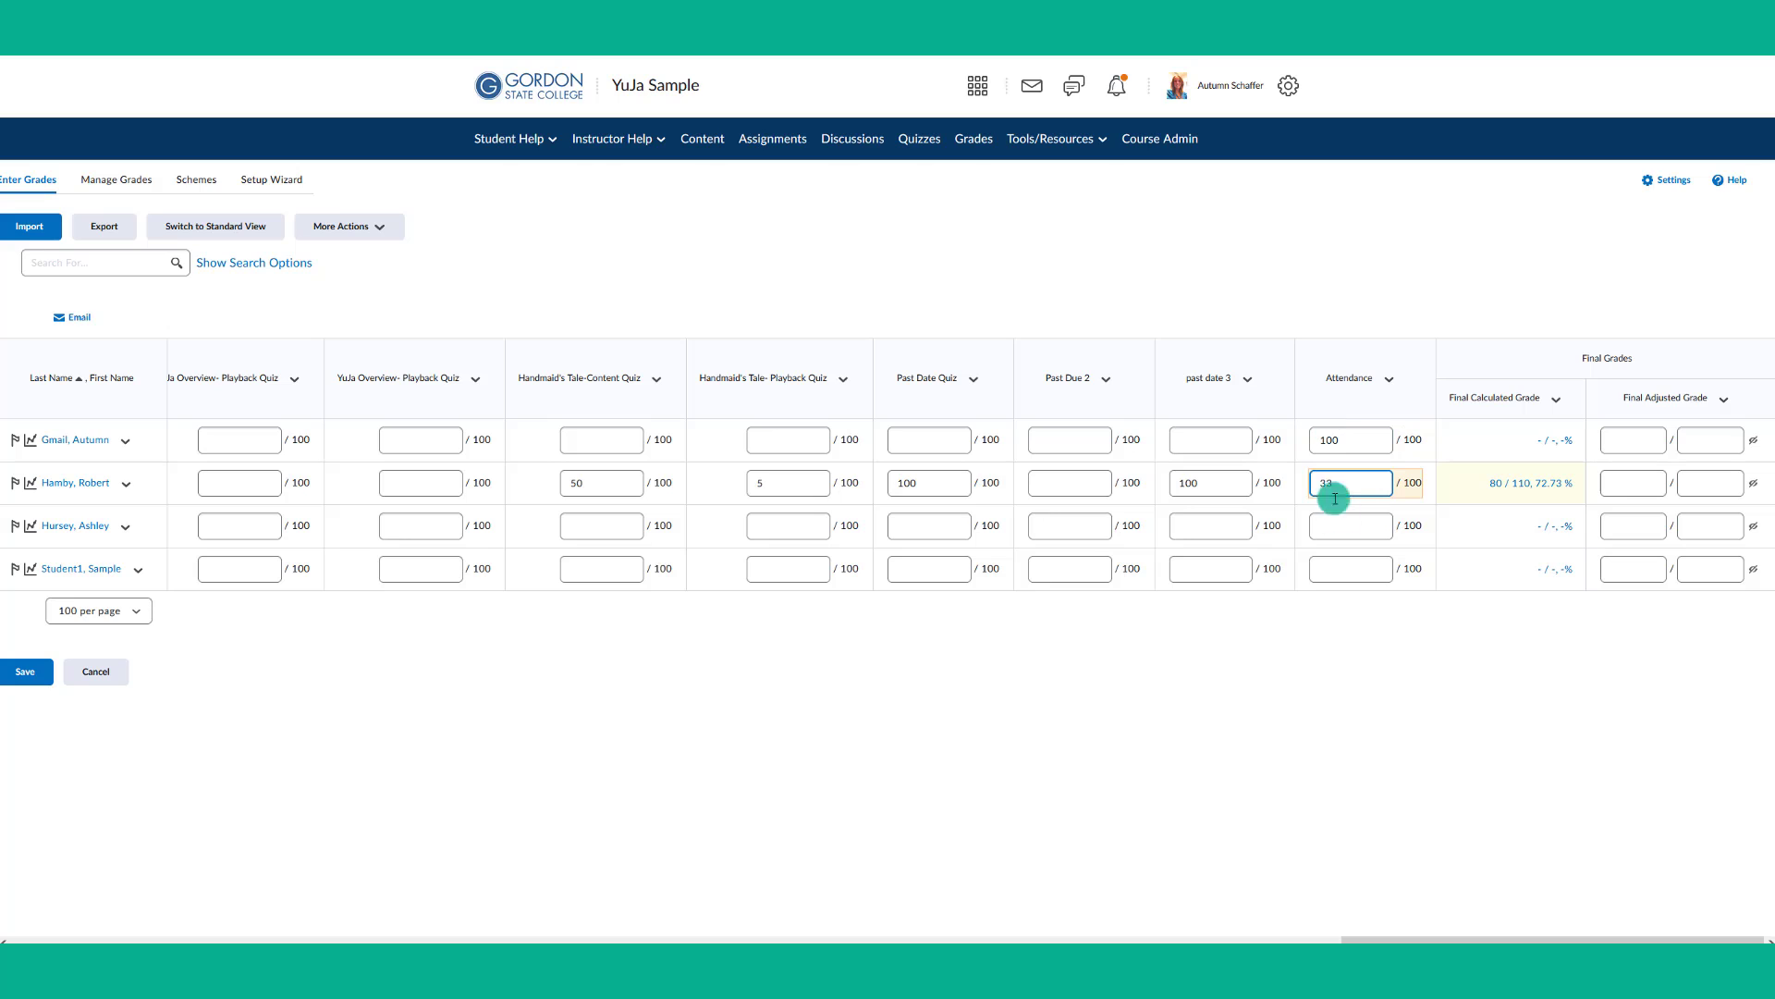
pyautogui.press('Tab')
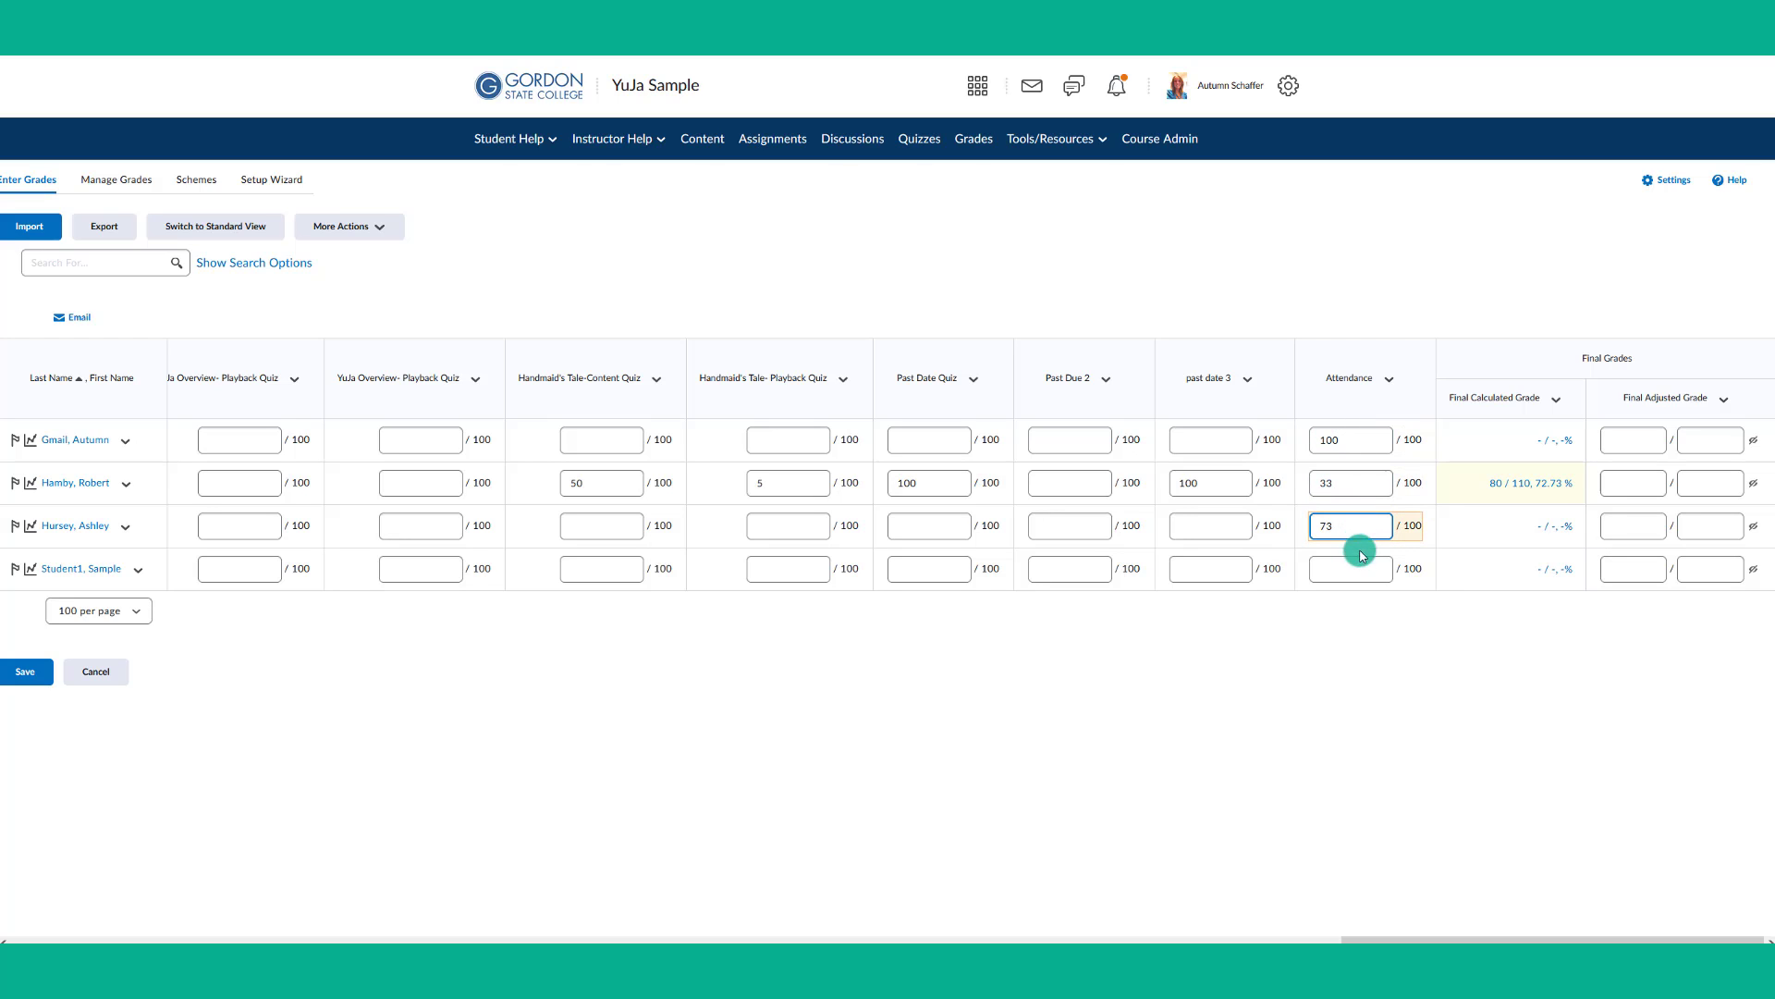
pyautogui.press('Tab')
pyautogui.write('83')
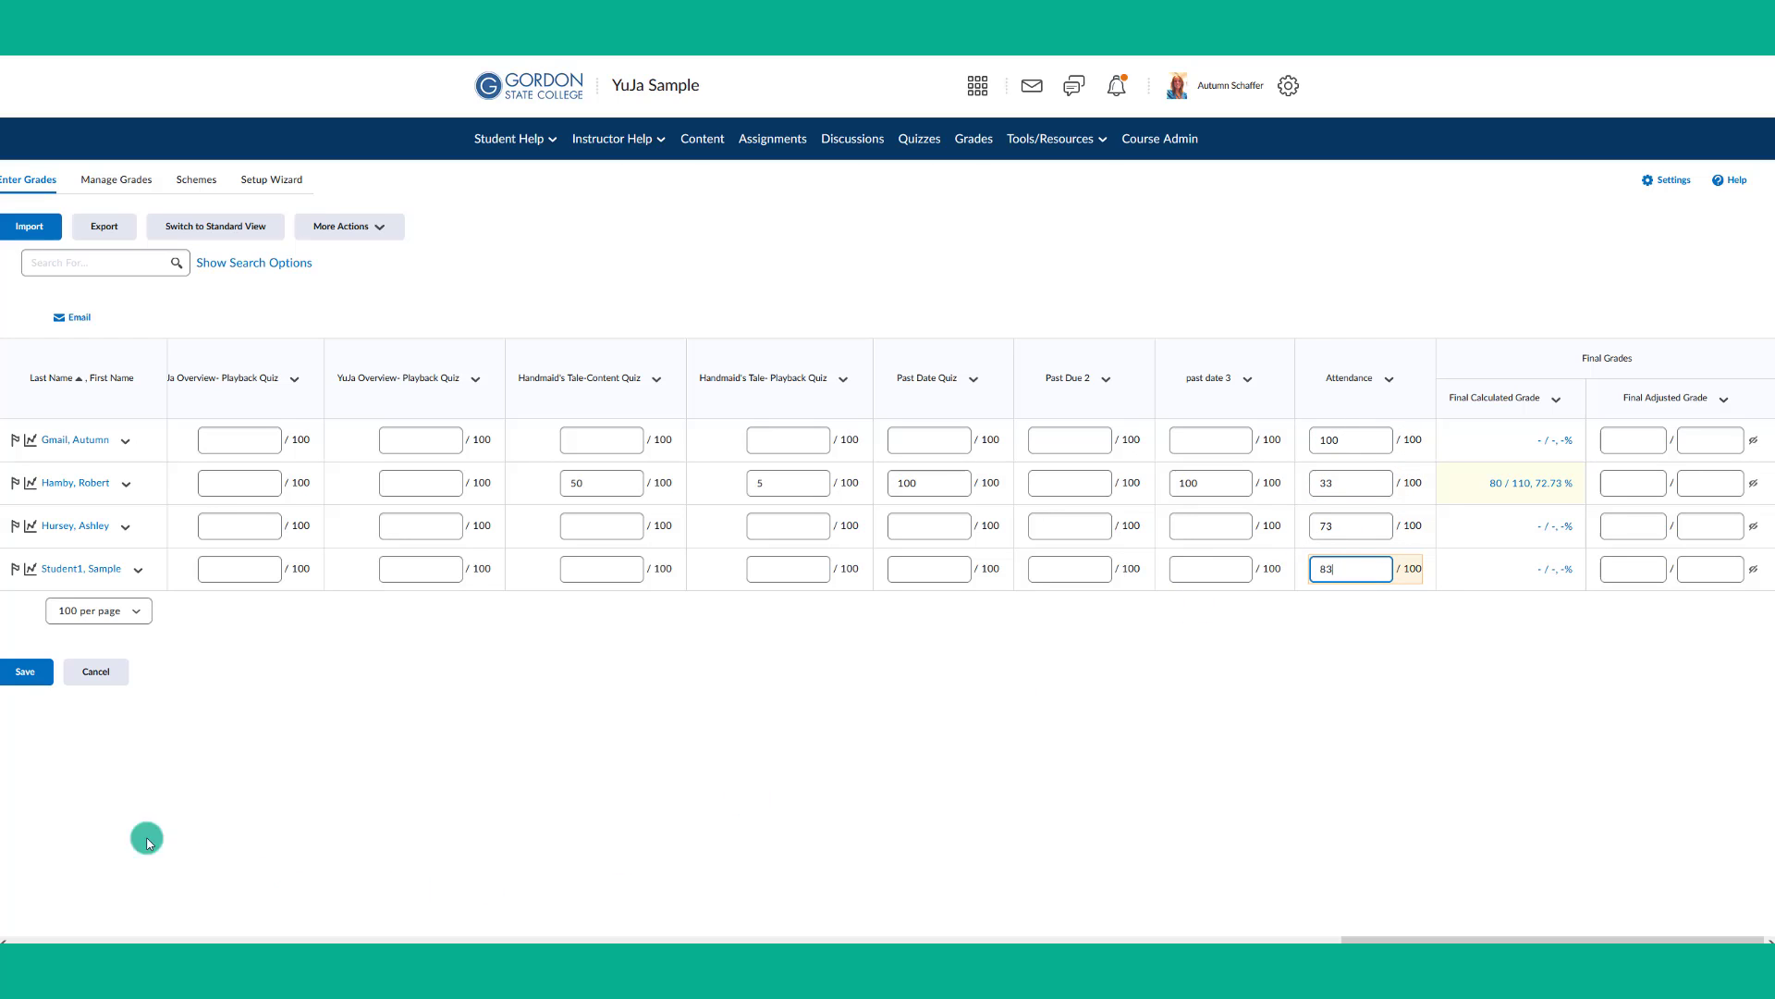
pyautogui.click(23, 672)
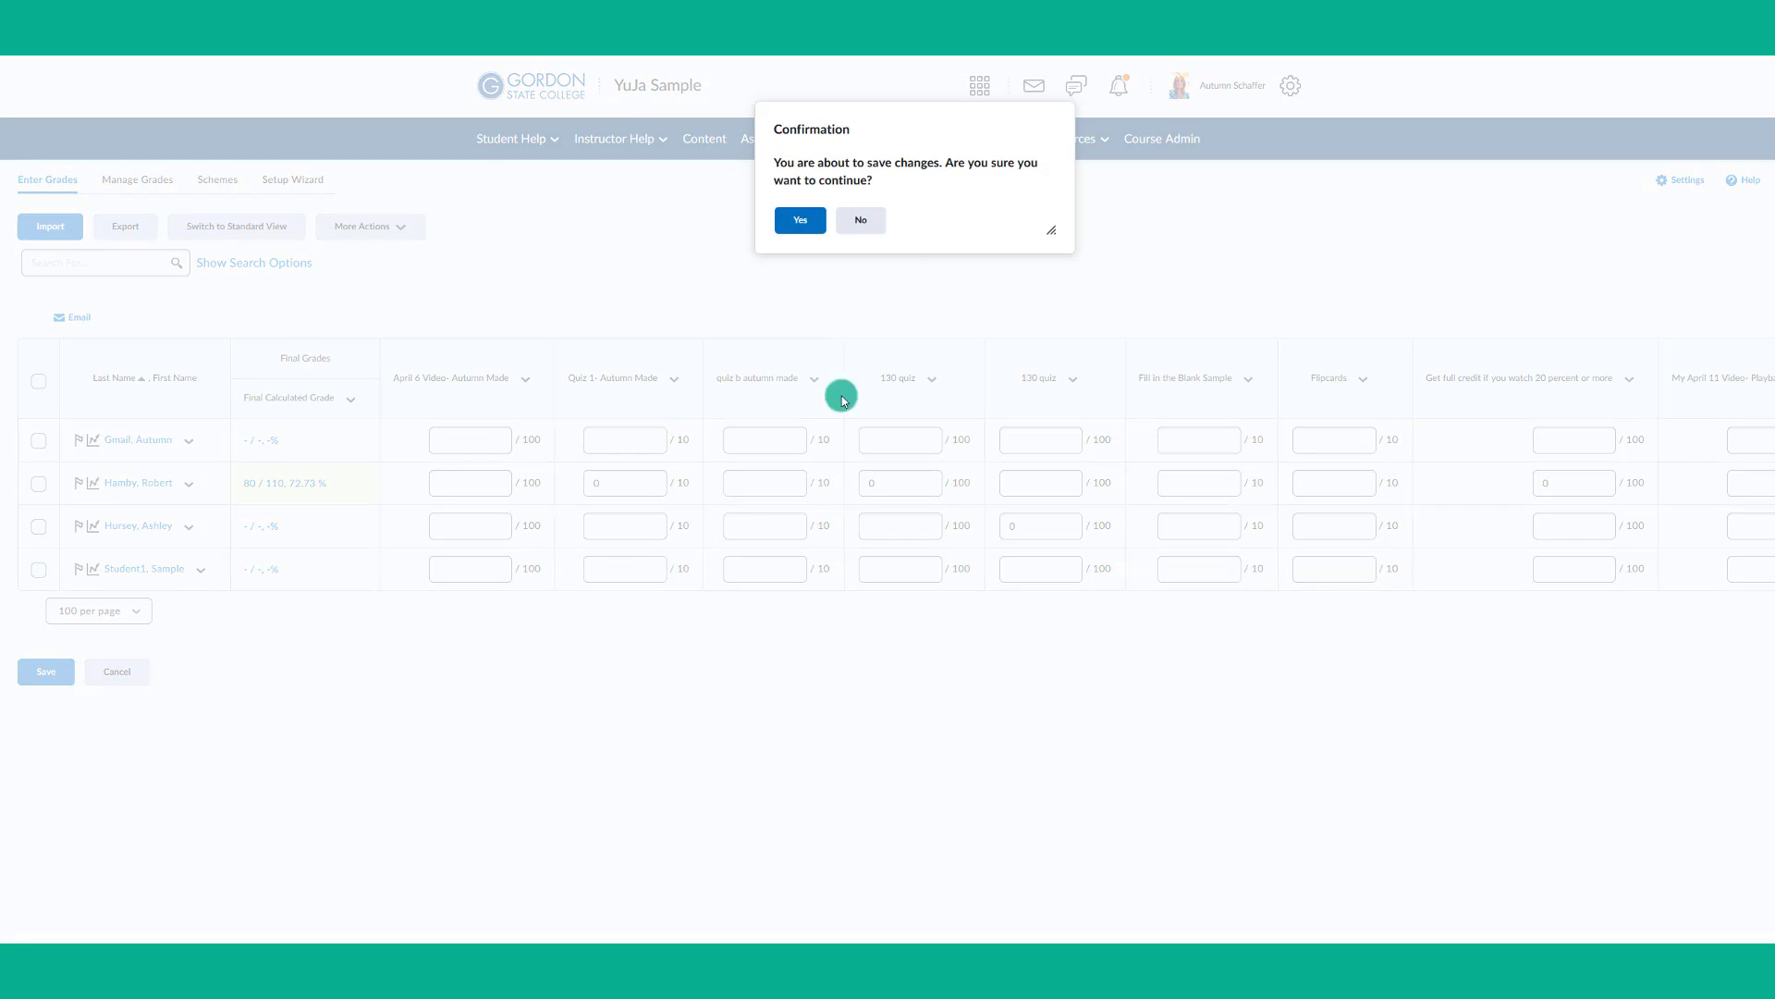
pyautogui.click(808, 222)
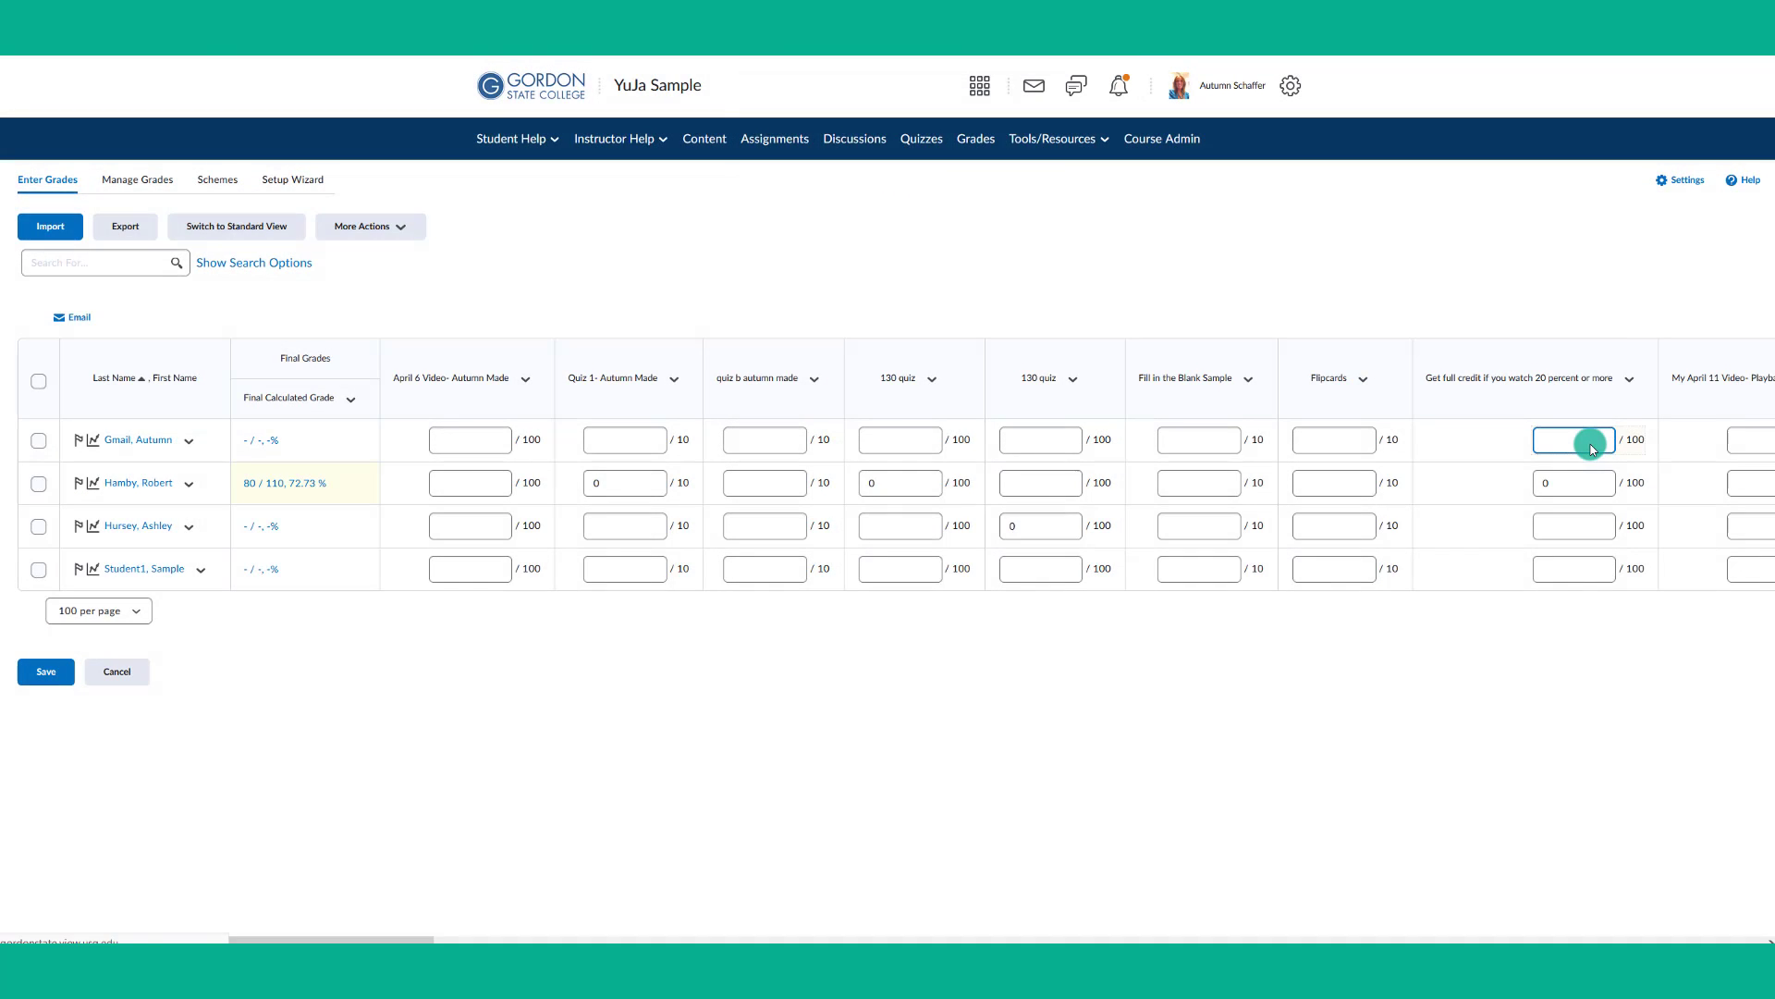